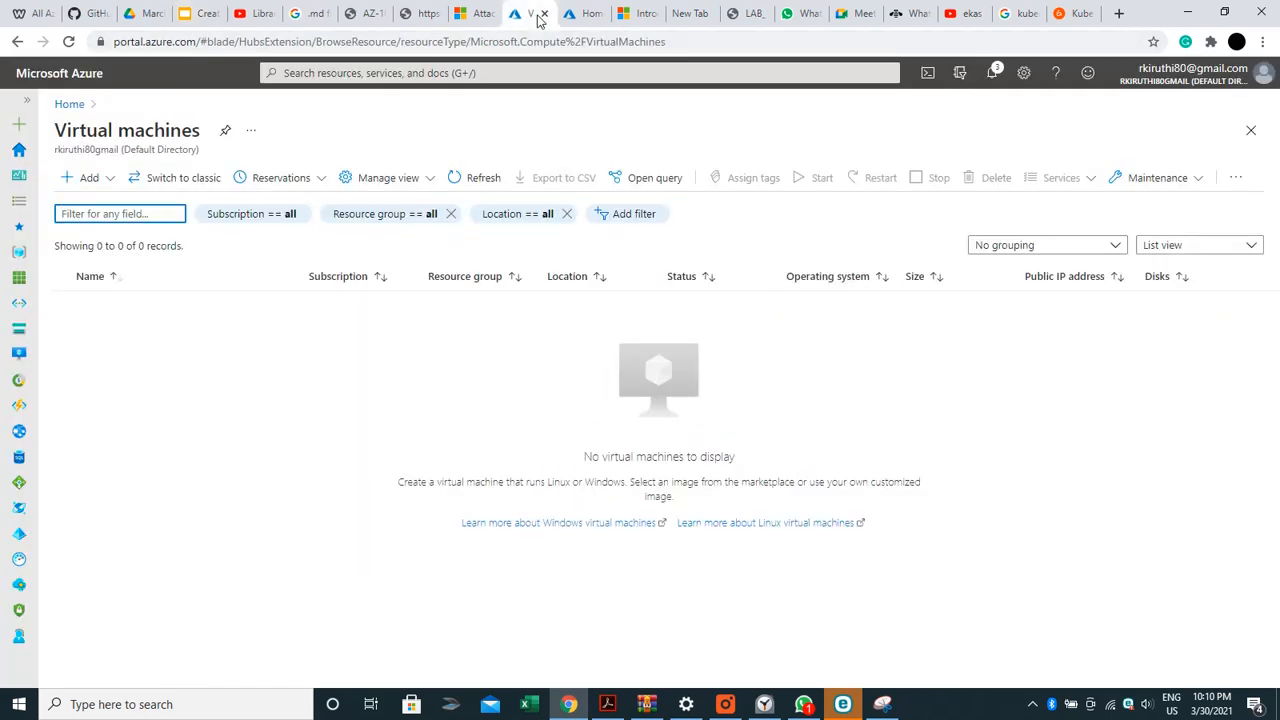
Choose Add > Virtual machine on the Virtual machines page to open the Create a virtual machine form
click(89, 179)
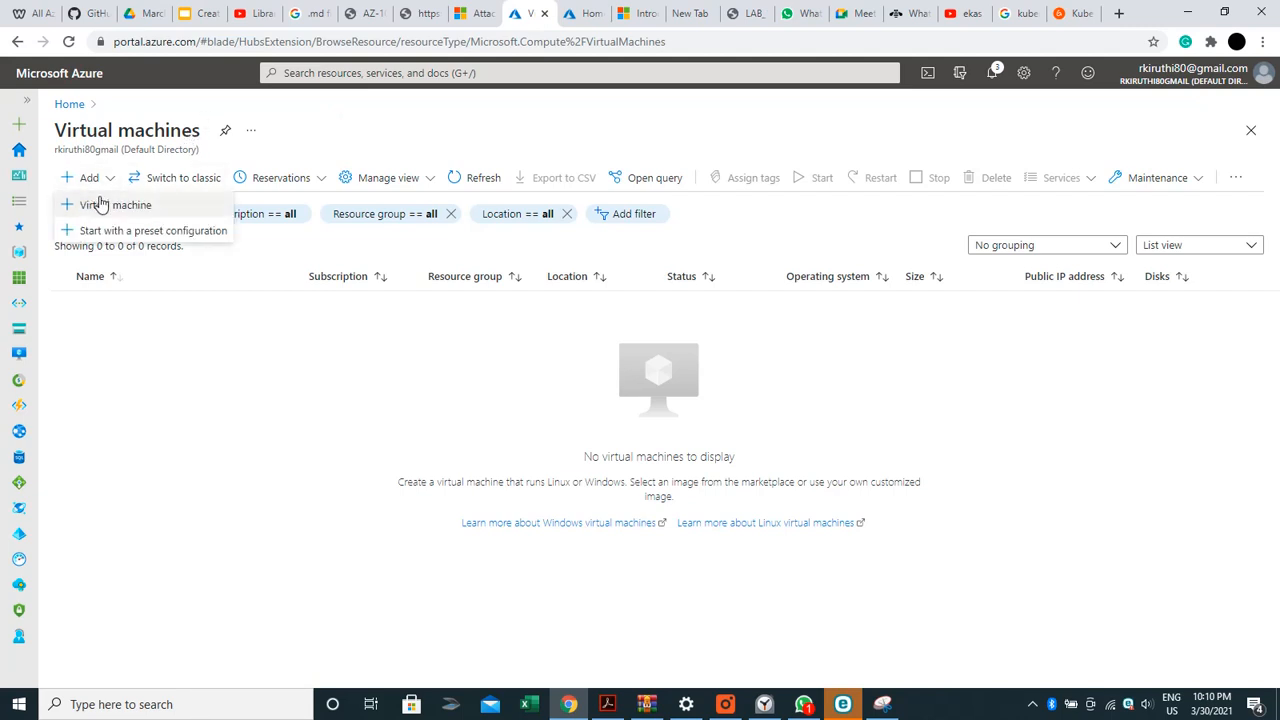
click(103, 204)
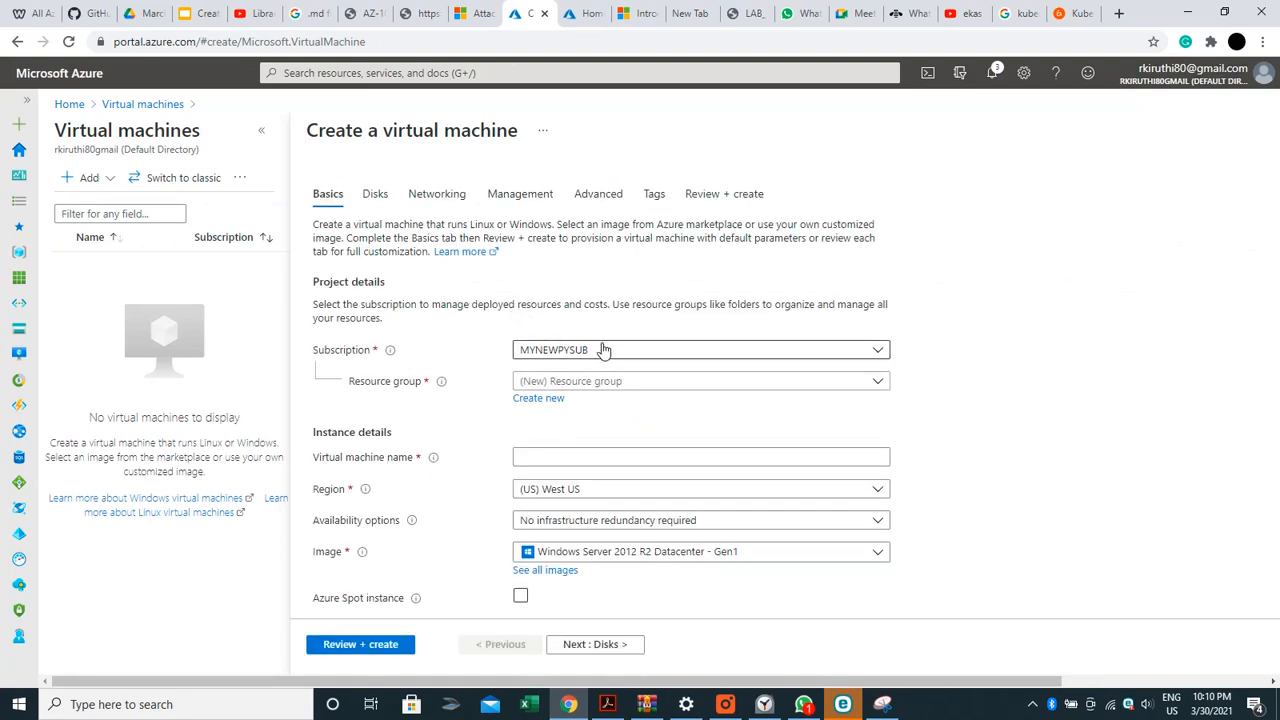
Create a new resource group named newrg1 for the VM
click(561, 400)
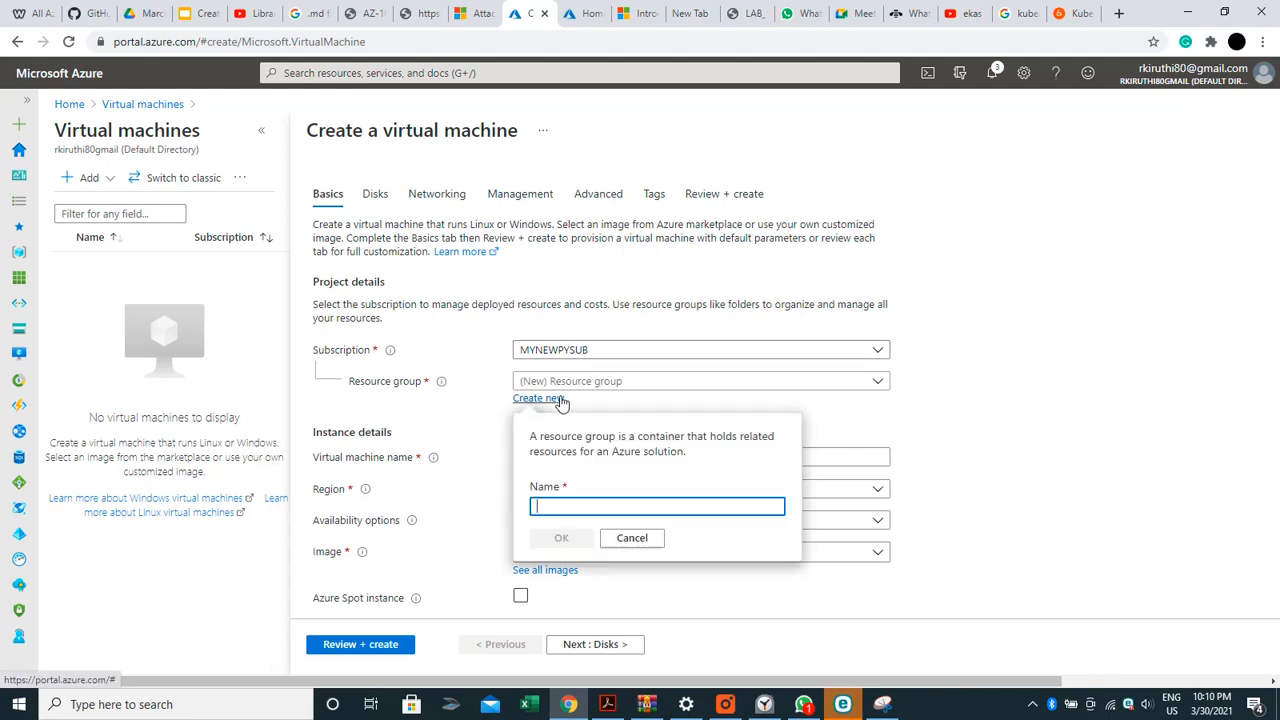
text(n)
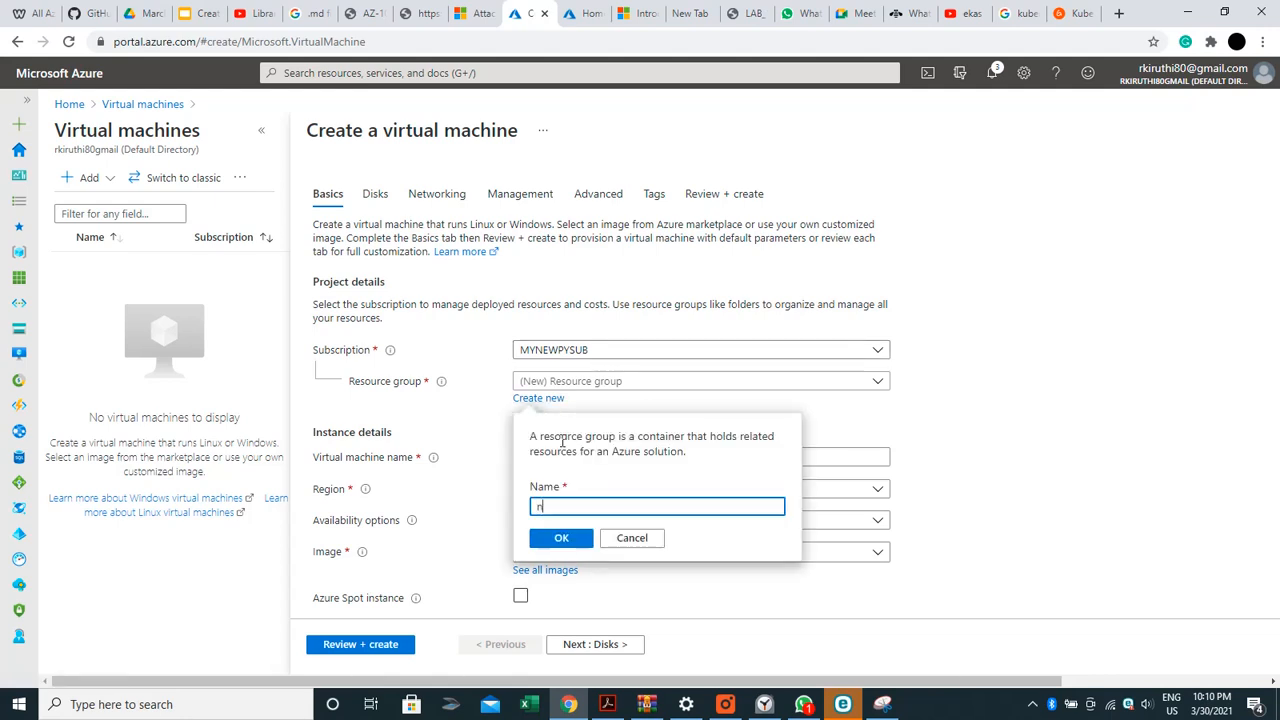
text(ewrg)
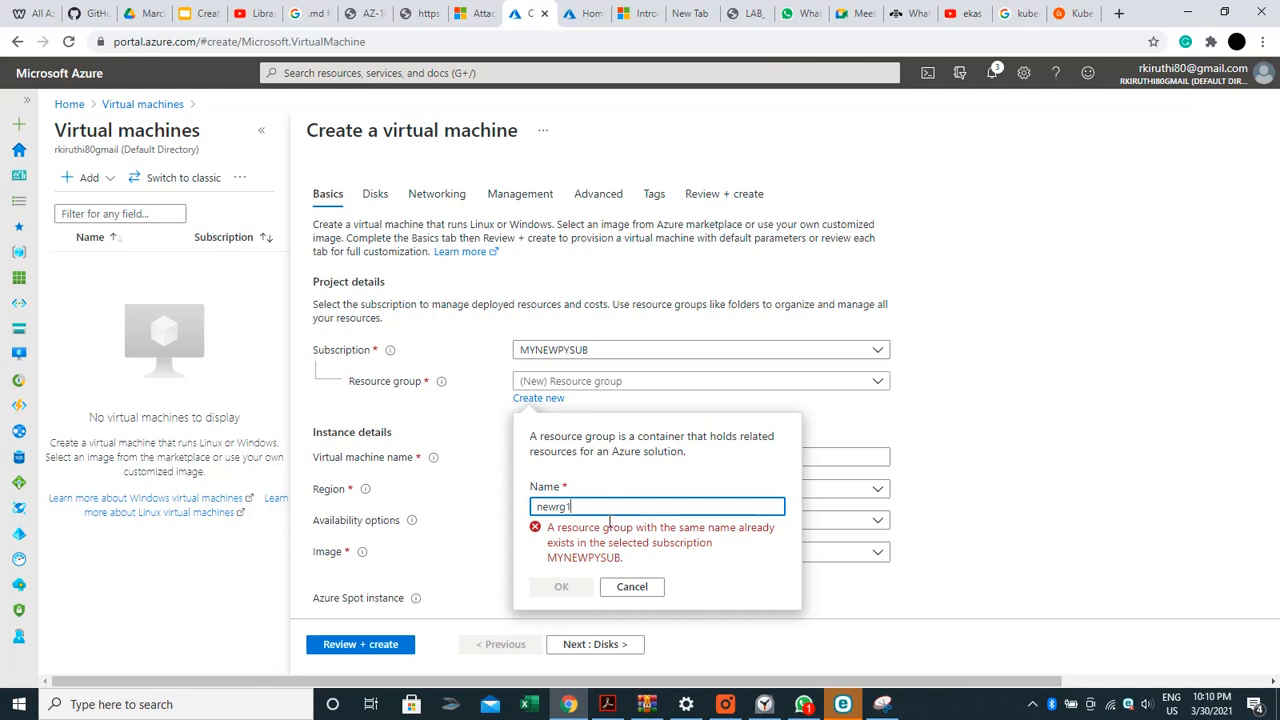
text(1)
click(563, 541)
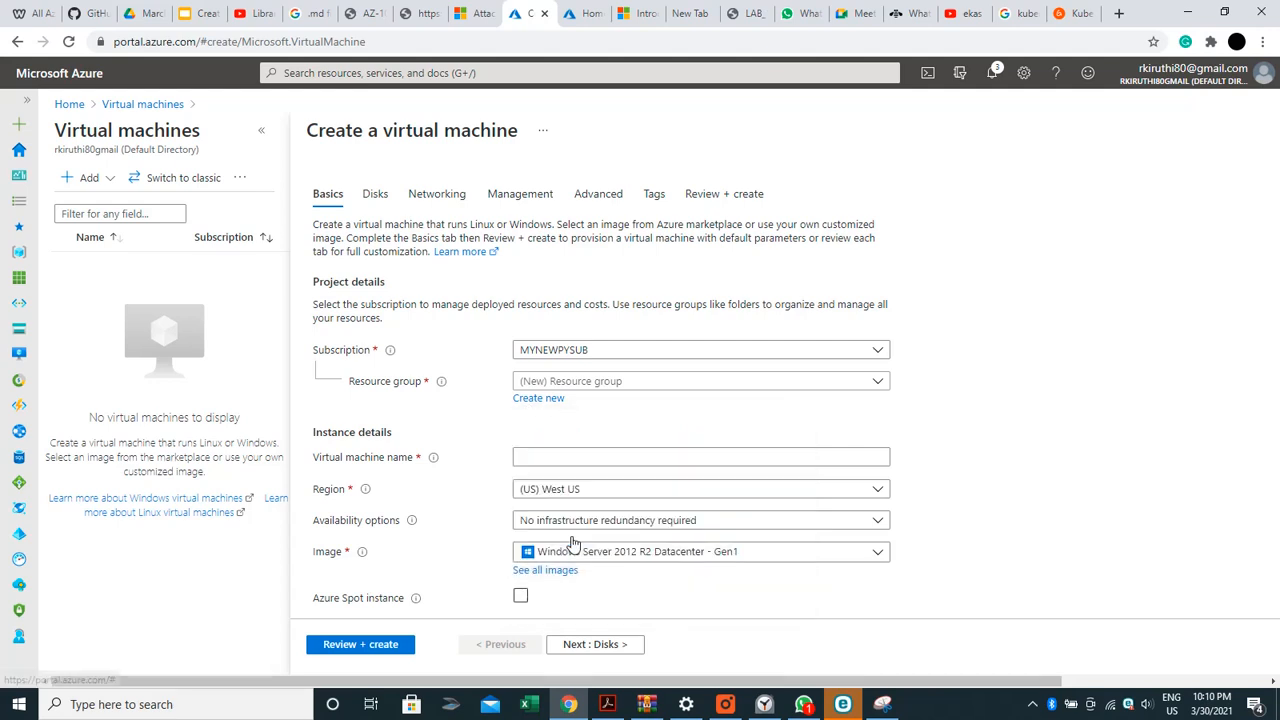
Set the VM's region to (US) East US
click(563, 490)
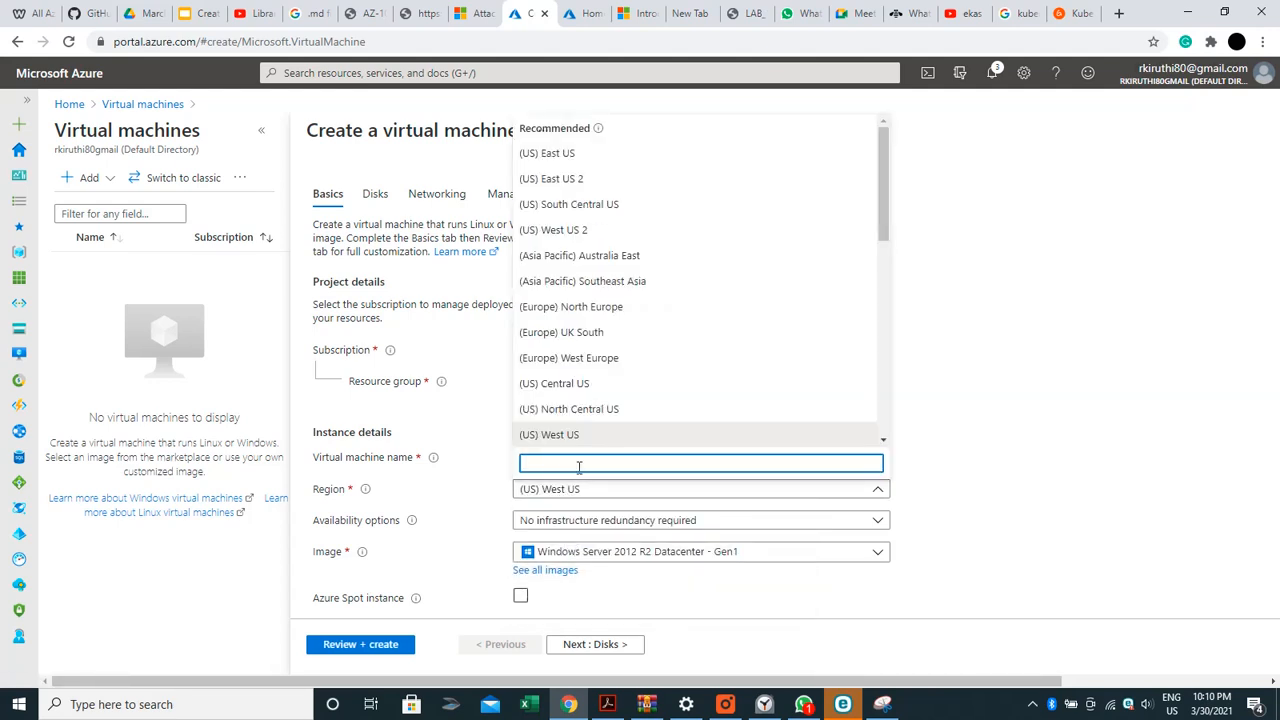
text(Win)
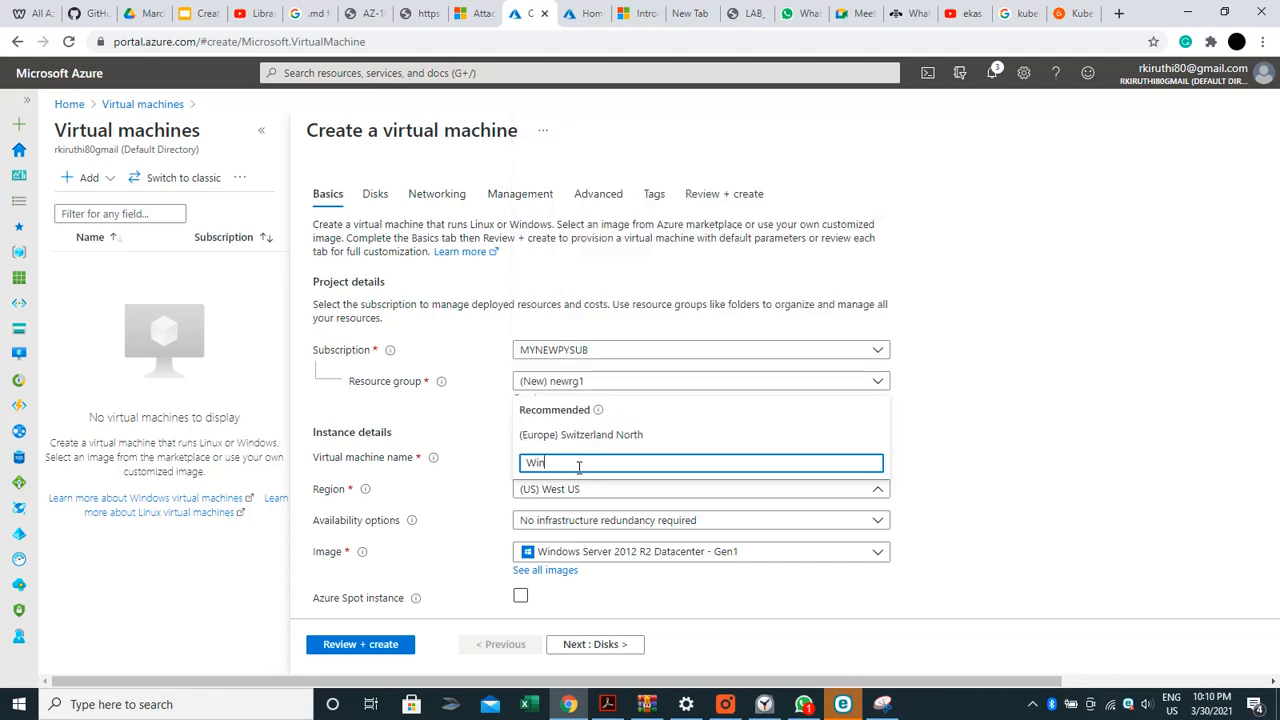
text(dows)
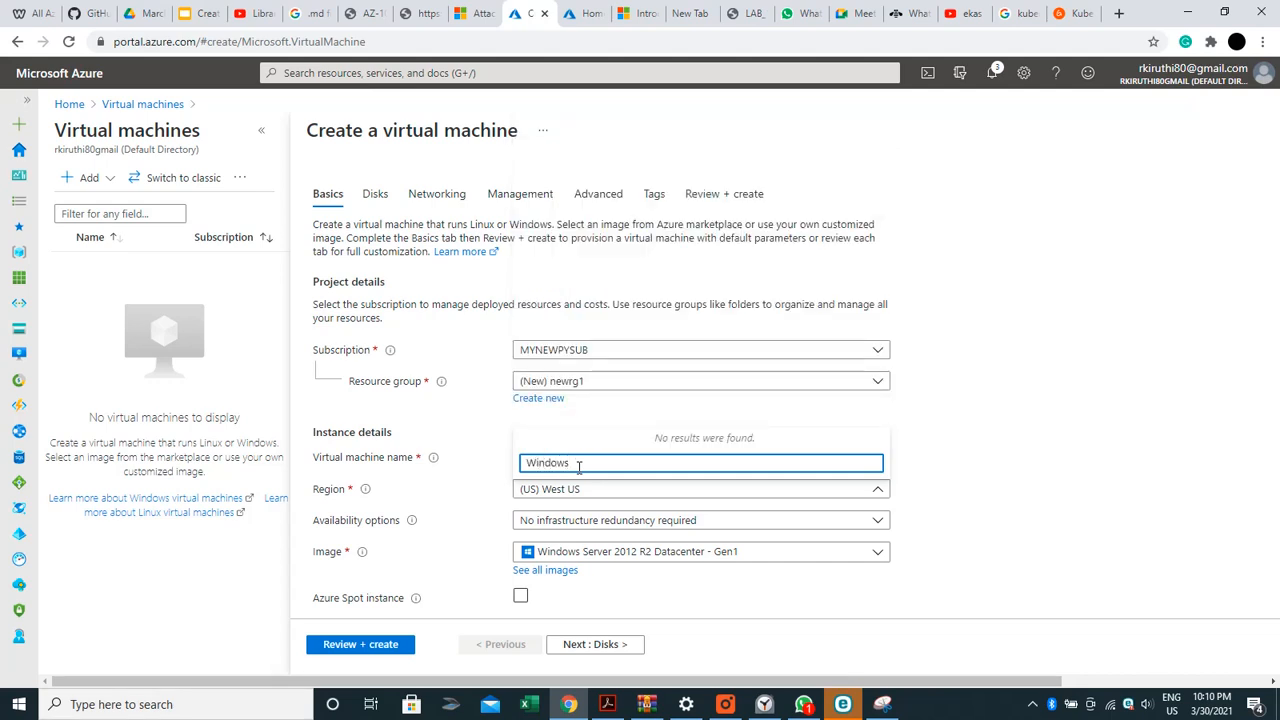
key(Escape)
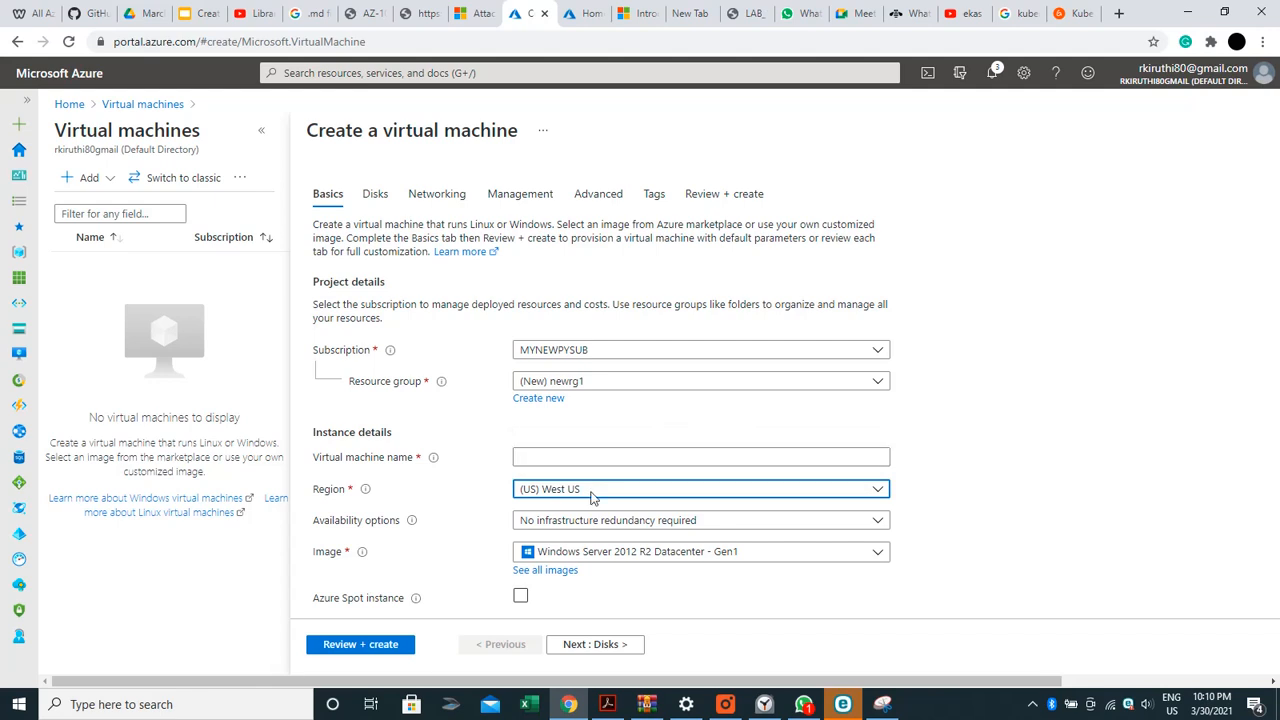
click(591, 489)
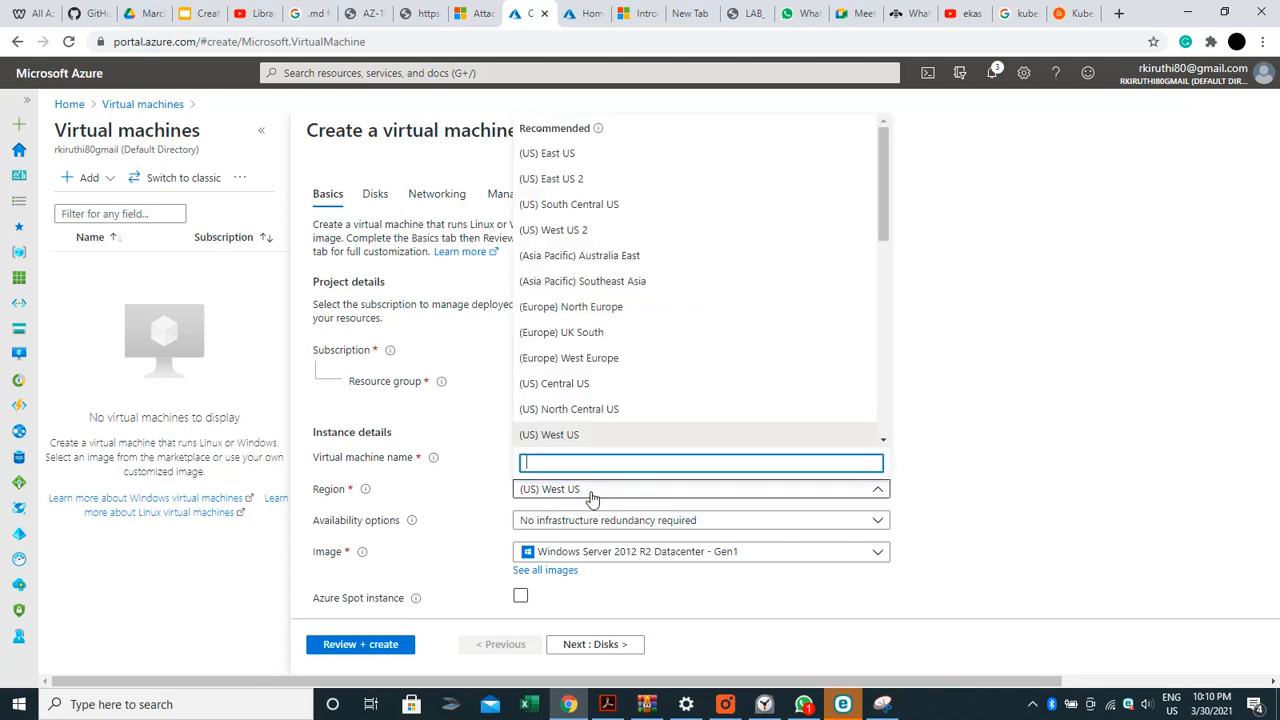
click(565, 179)
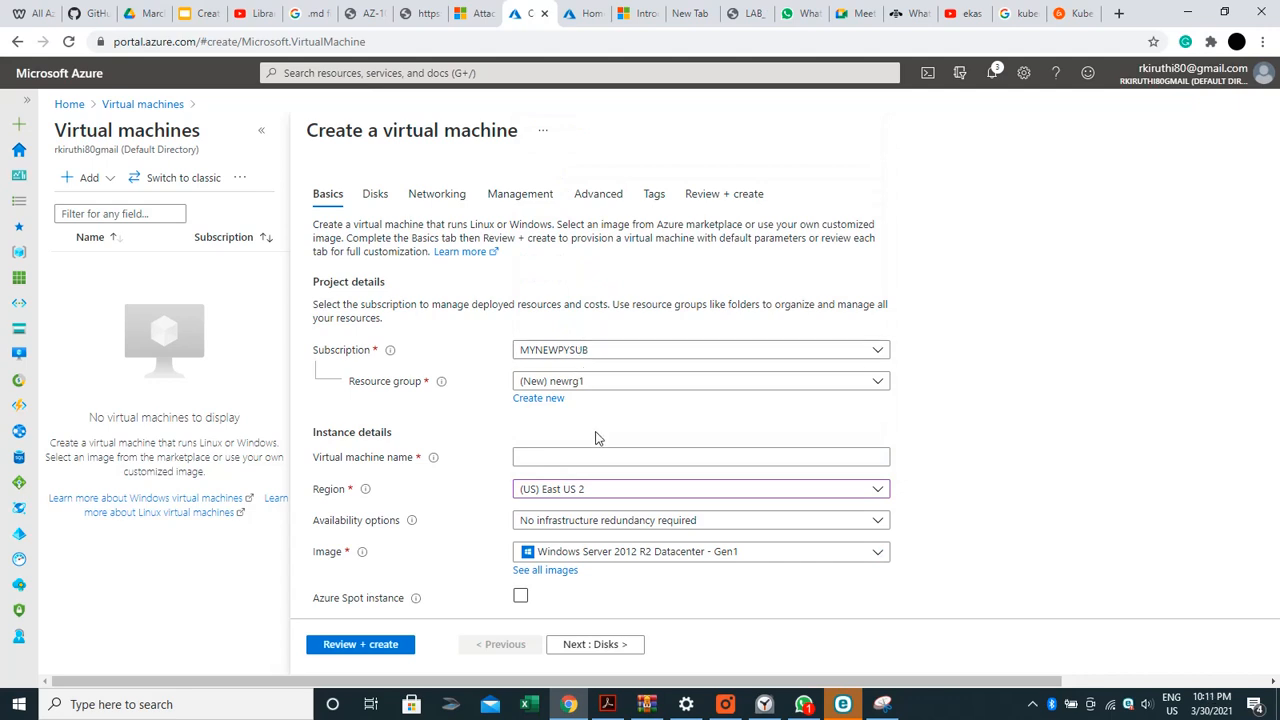
click(613, 493)
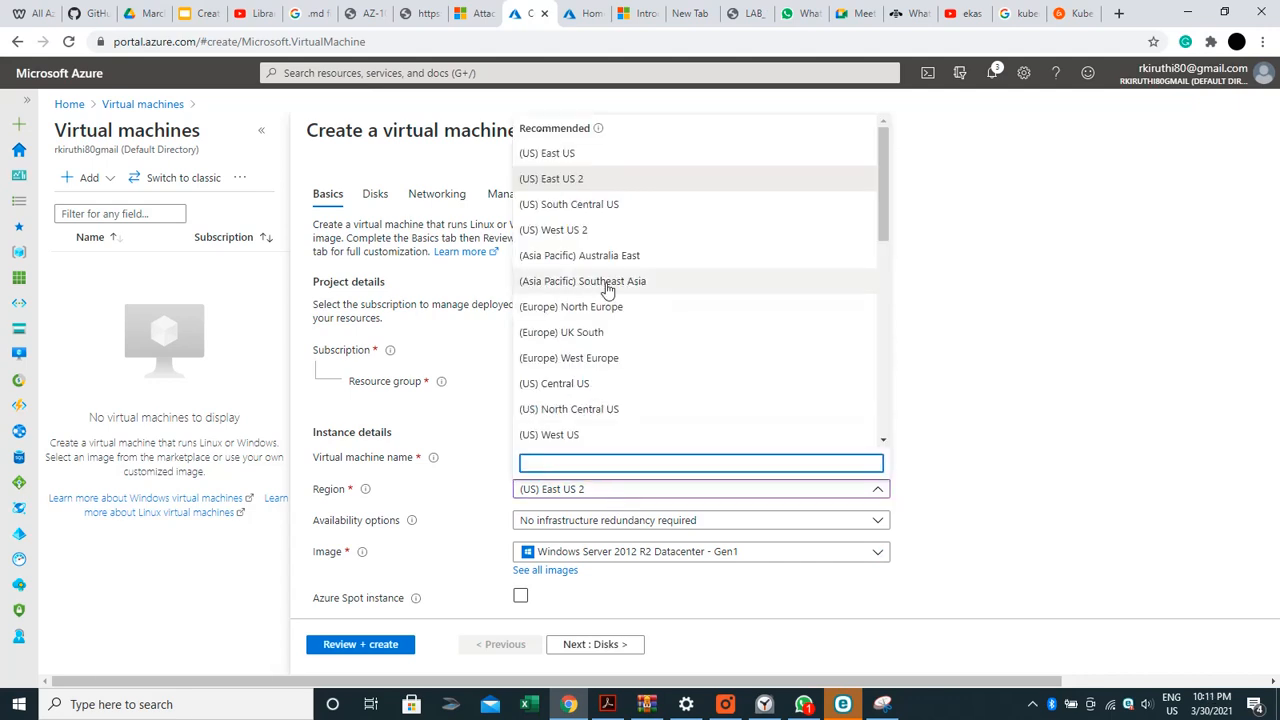
click(545, 154)
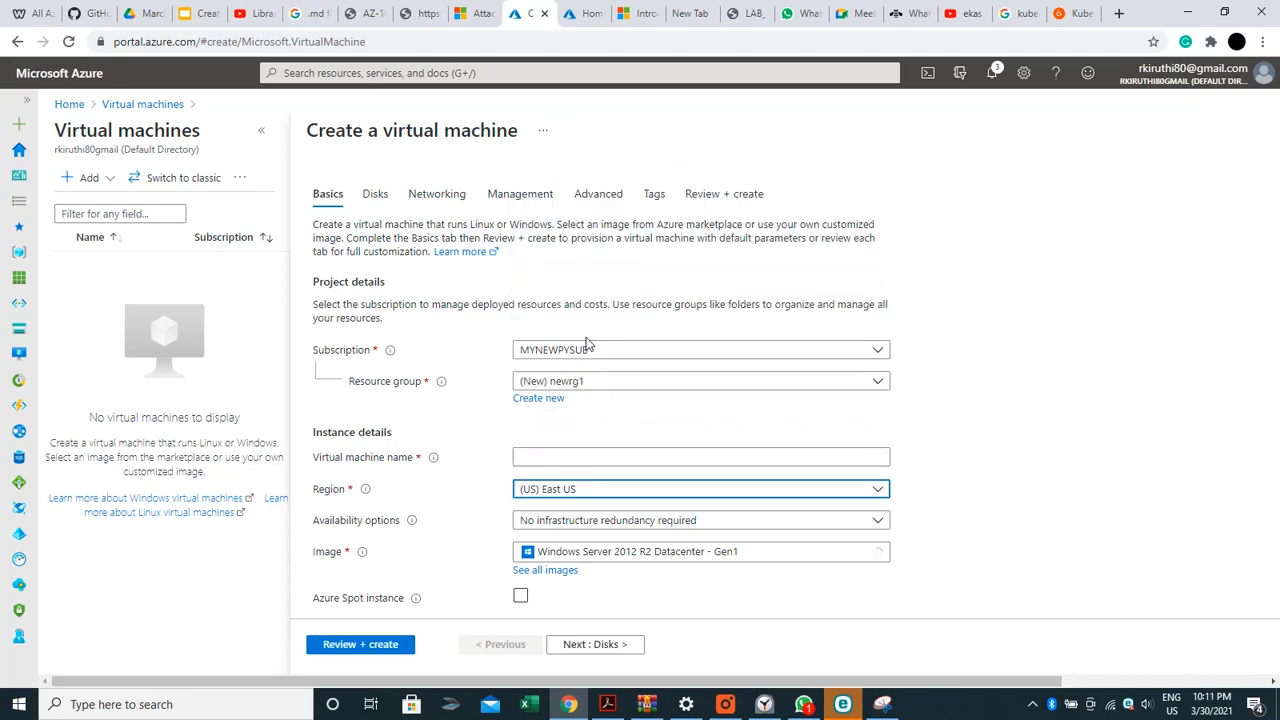
click(606, 451)
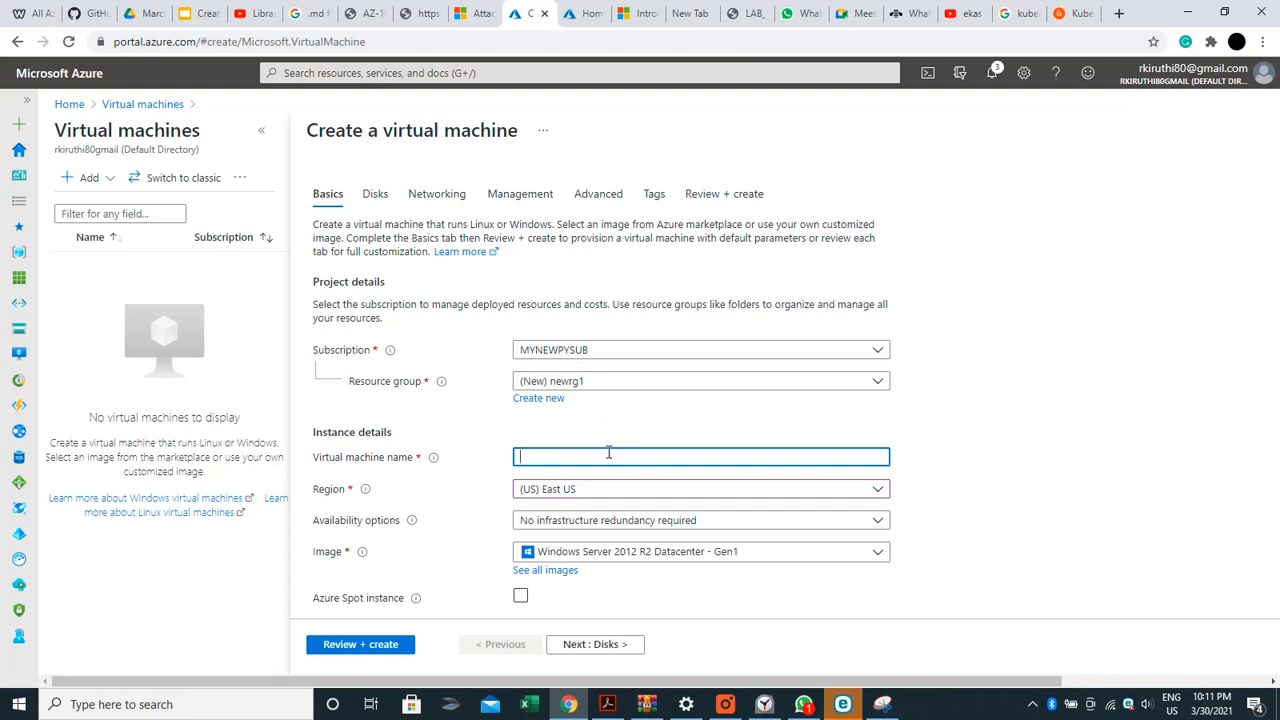
Name the VM 'Windows' and keep availability at No infrastructure redundancy required
text(Windows)
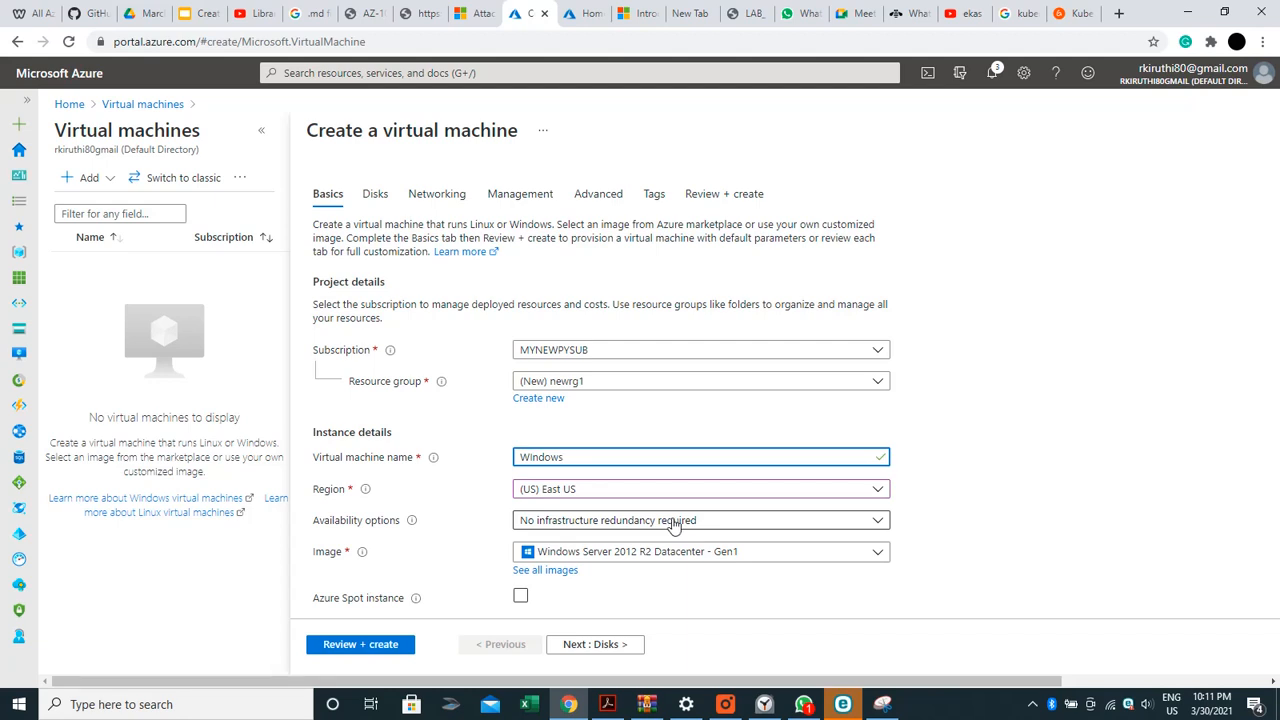
click(675, 524)
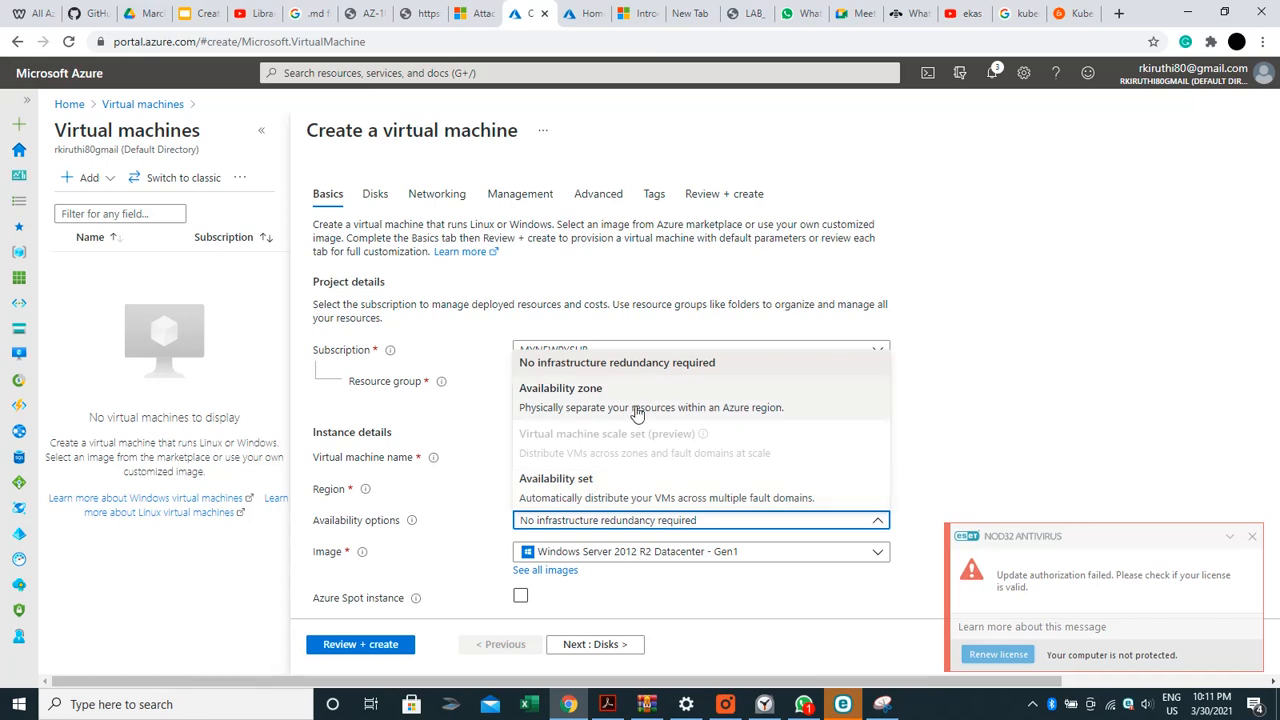
click(673, 490)
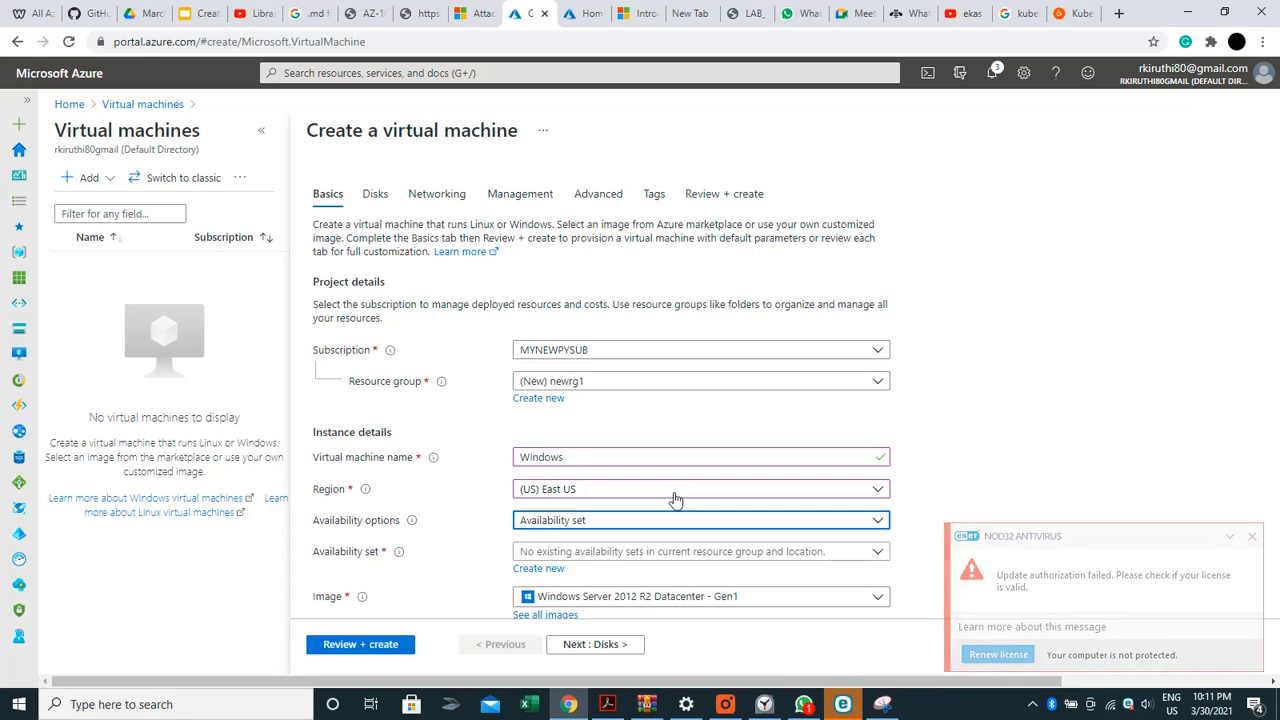
click(678, 522)
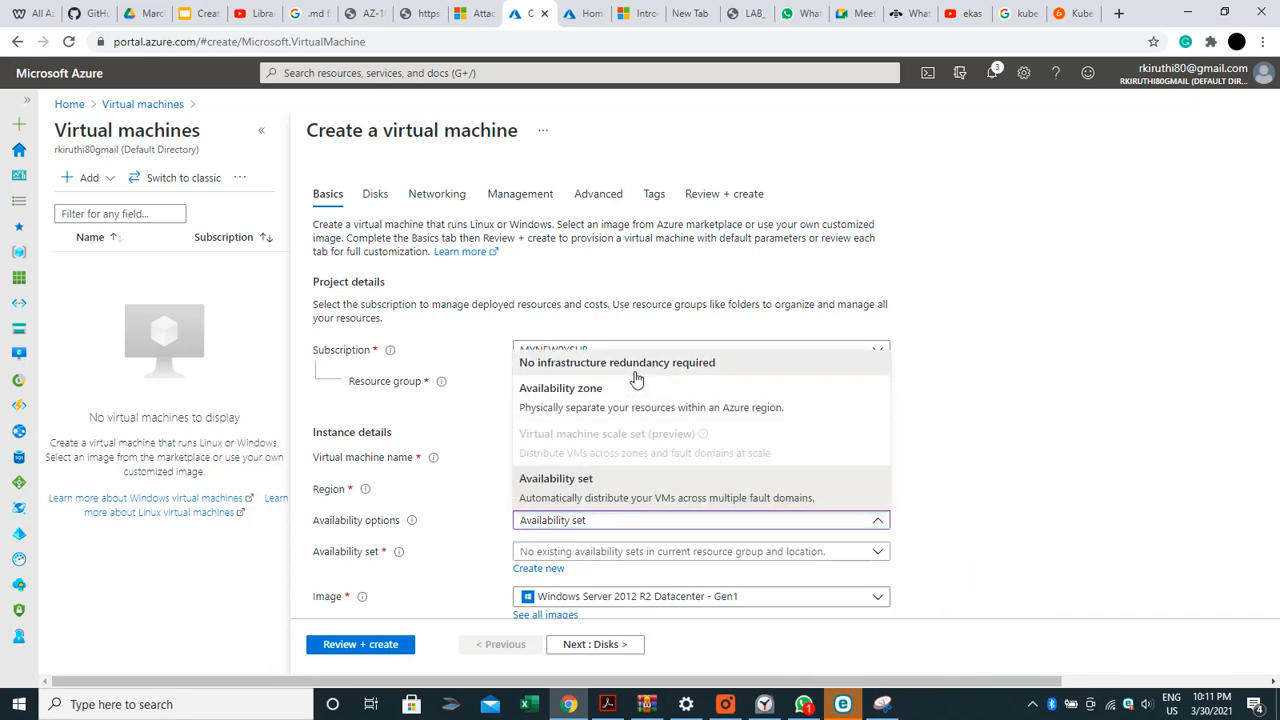
click(636, 378)
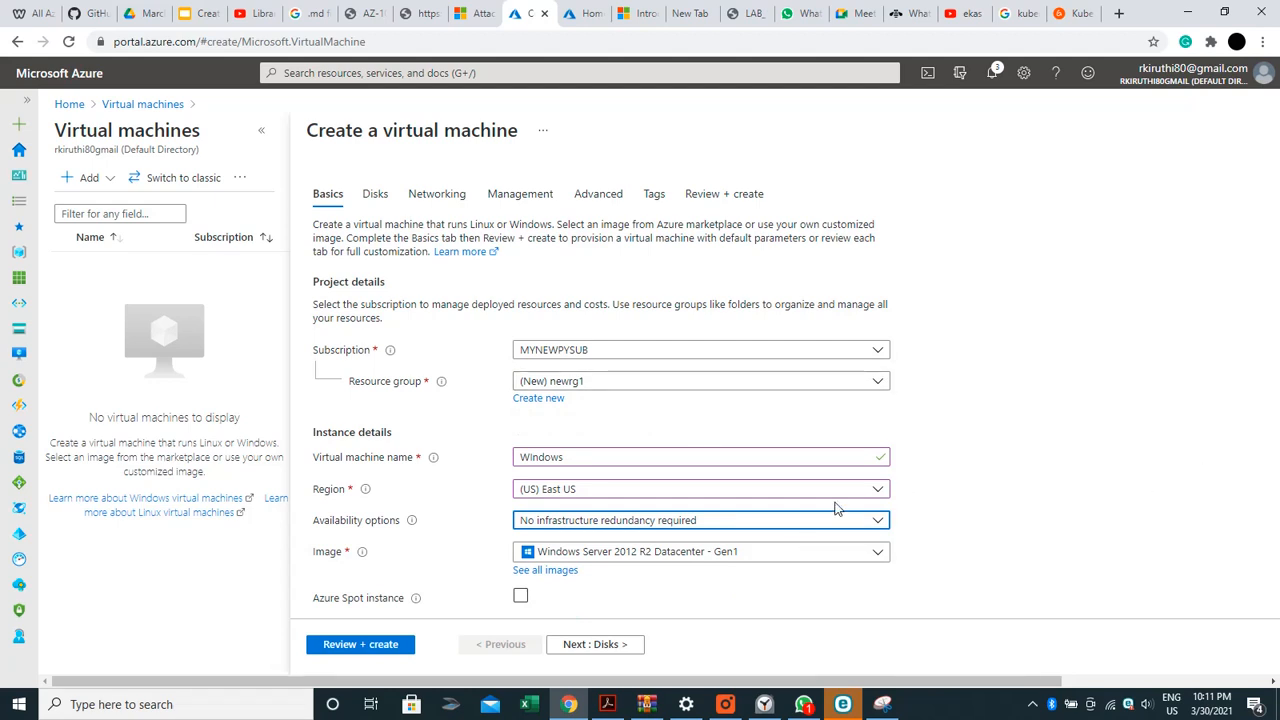
click(696, 561)
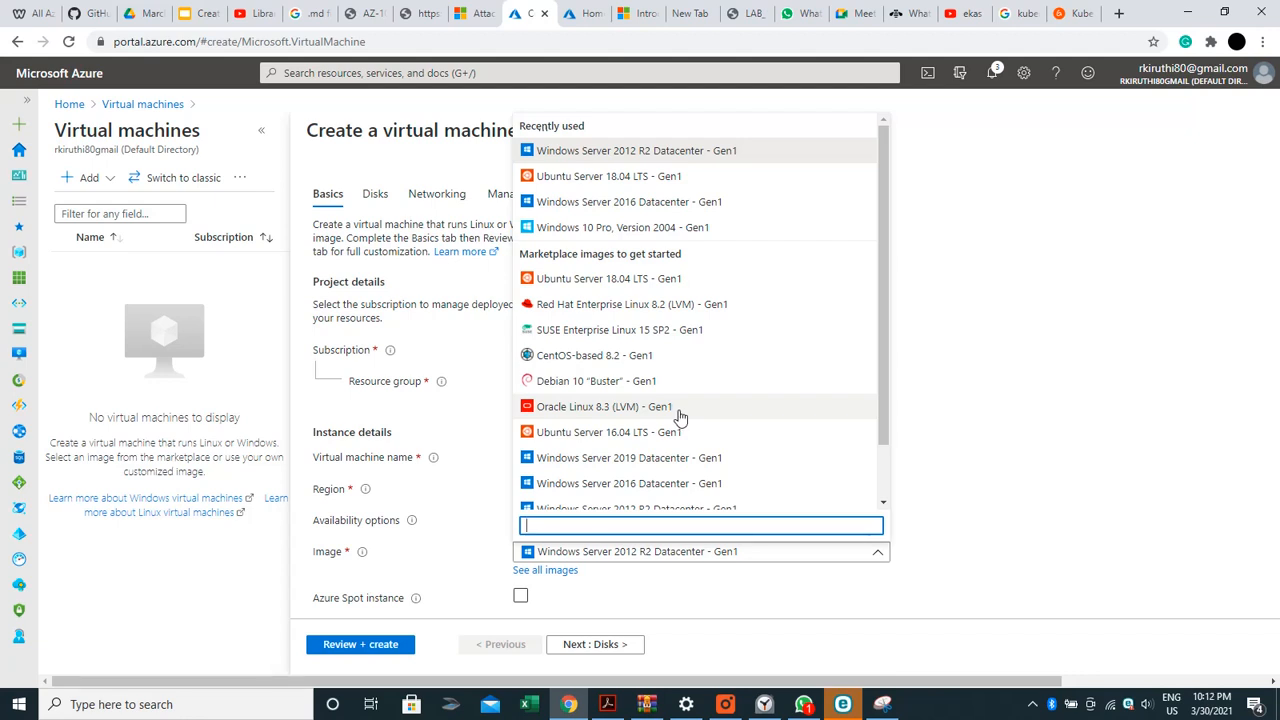
Keep the Windows Server 2012 R2 Datacenter - Gen1 image and scroll down to the Size and Administrator fields
click(917, 370)
drag(899, 366, 891, 438)
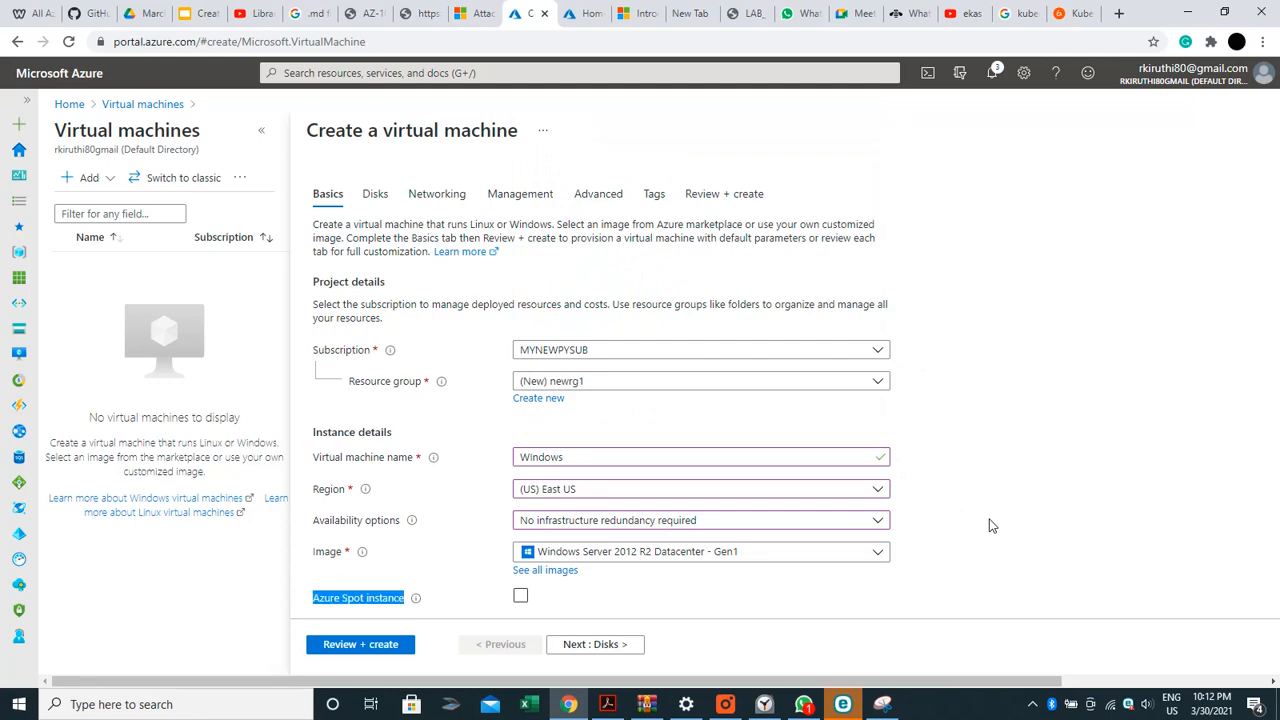
scroll(991, 525, down, 3)
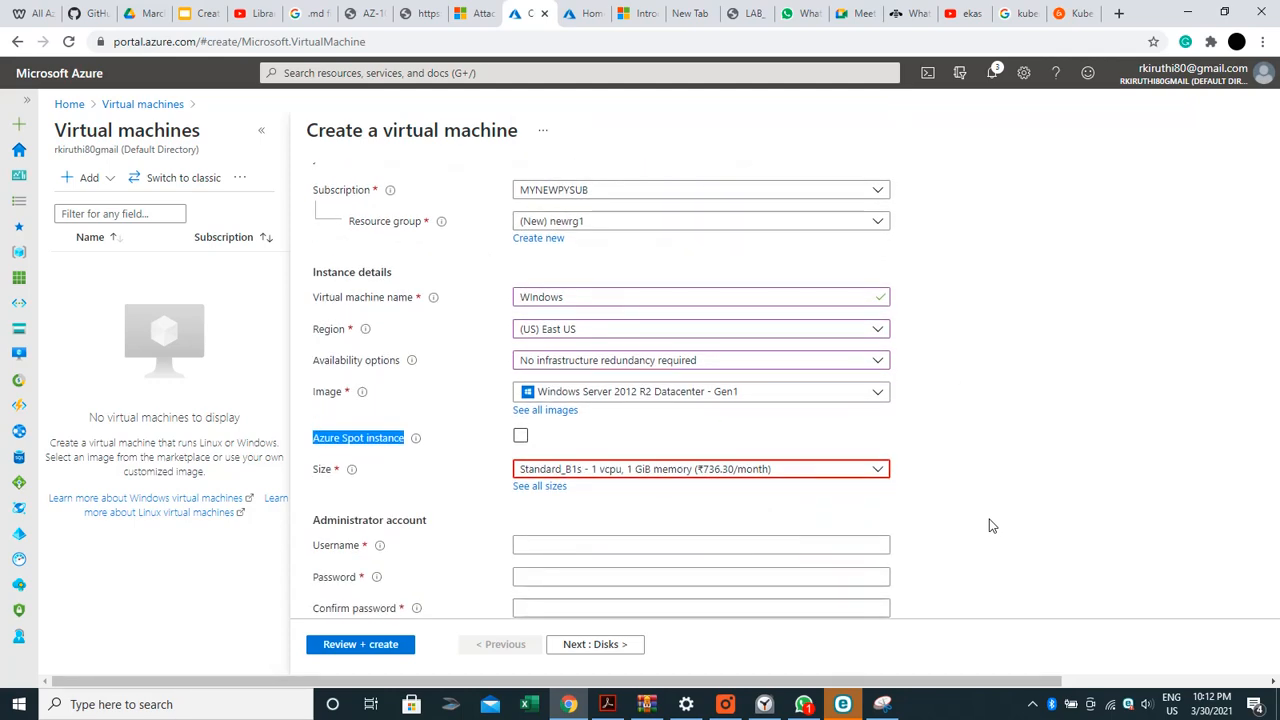
scroll(991, 525, down, 1)
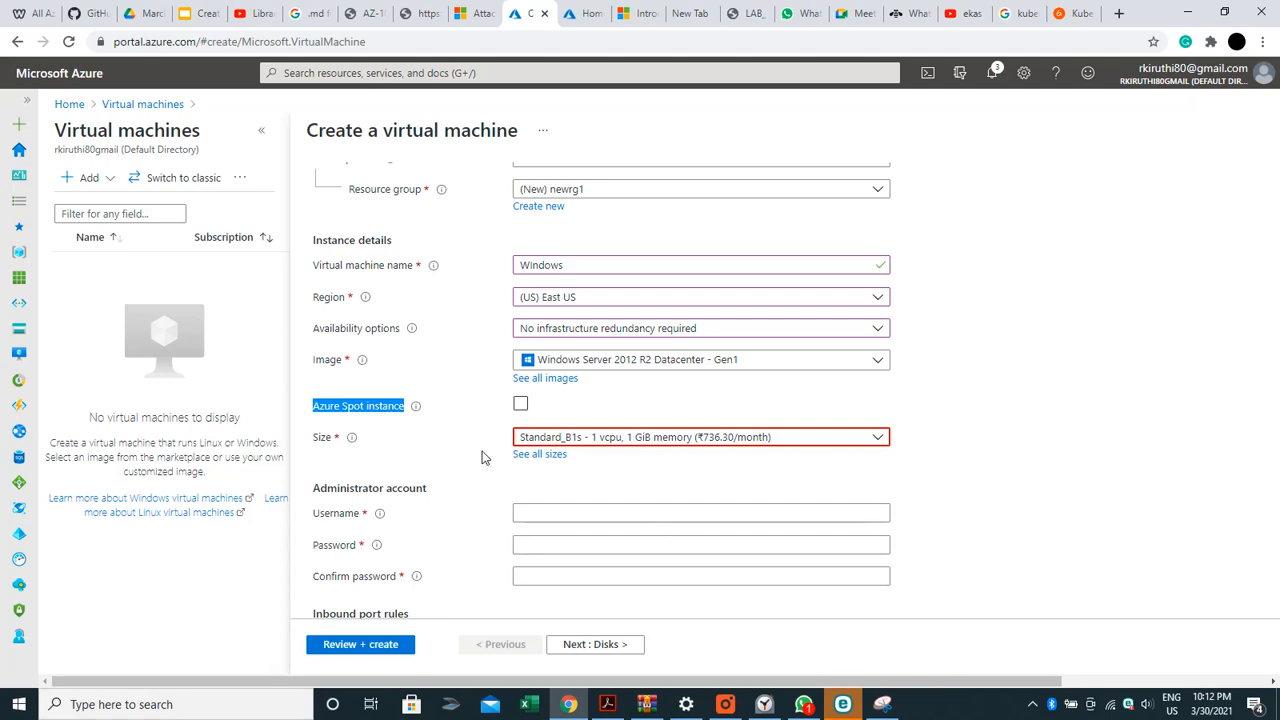
Select Standard_B1ms (1 vcpu, 2 GiB memory) from the full list of VM sizes
click(557, 465)
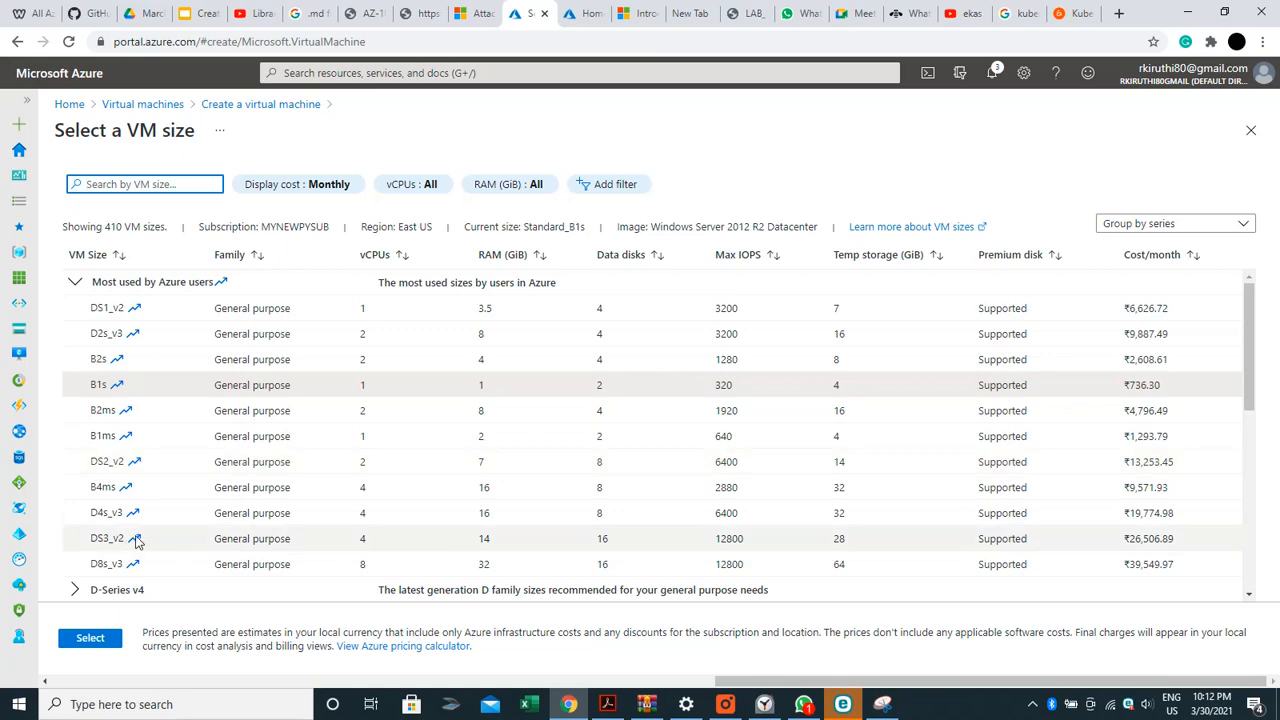
click(108, 444)
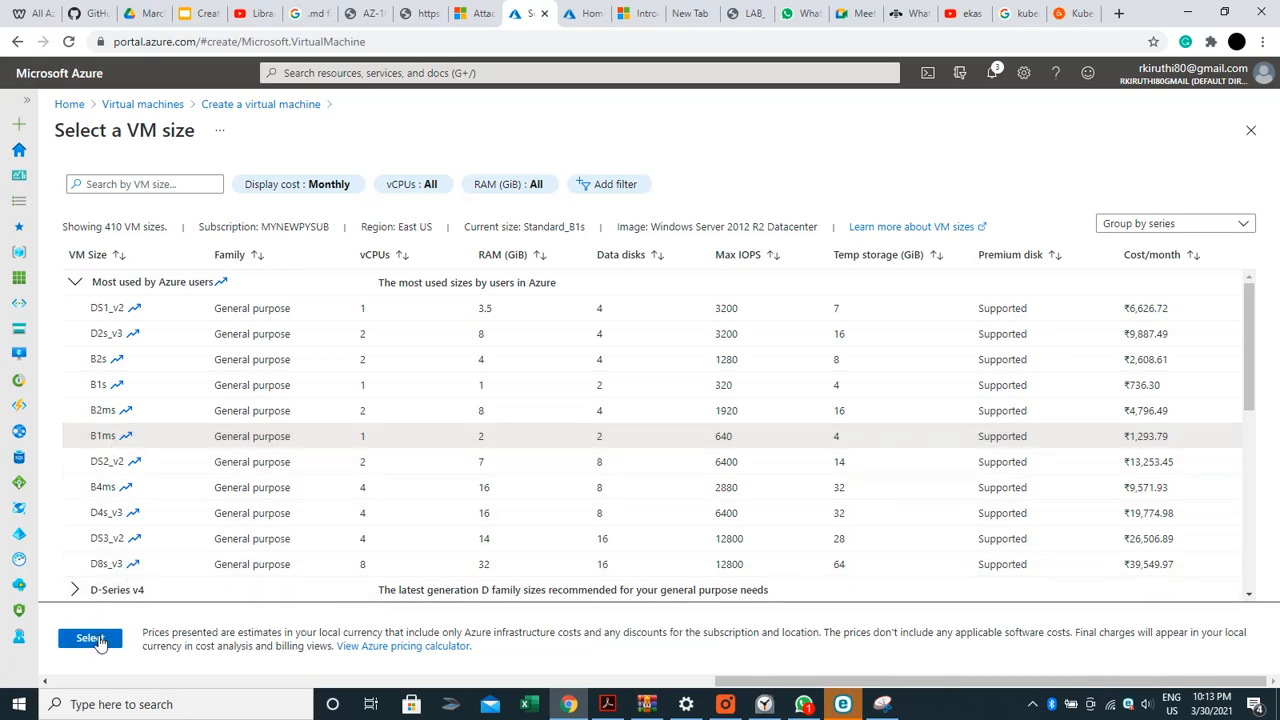
click(92, 639)
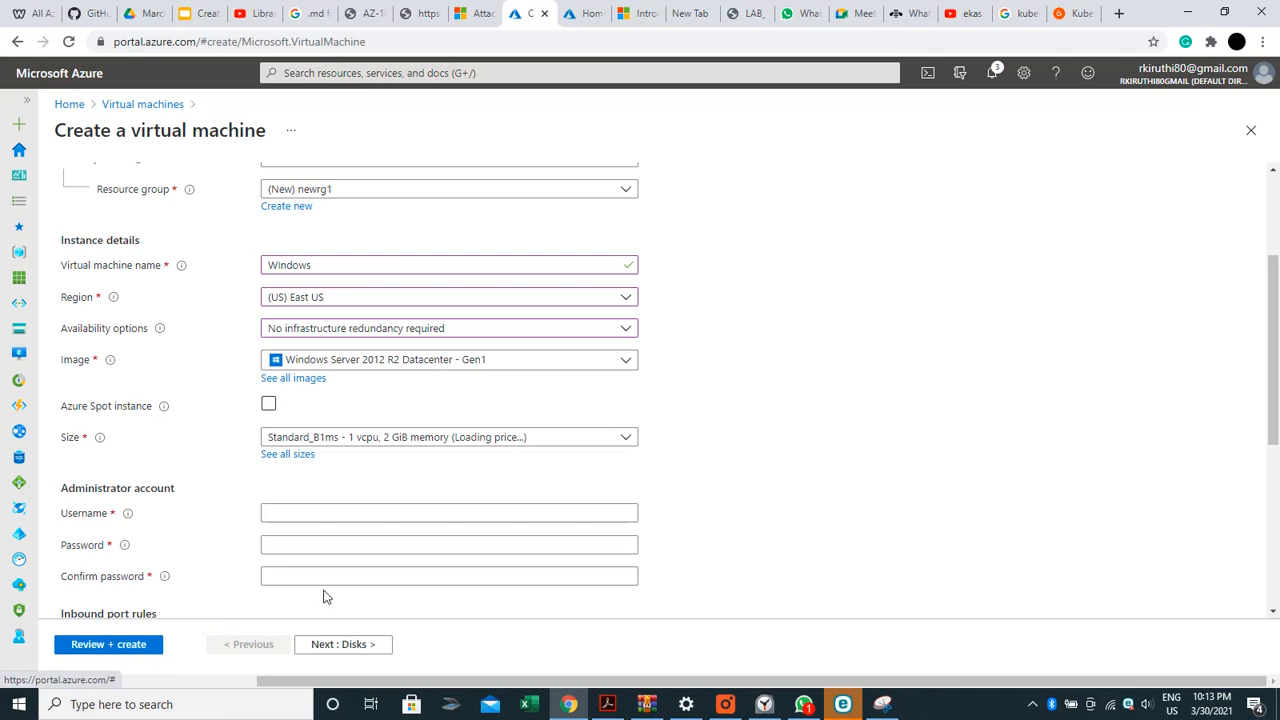
Enter the administrator username, then a 12+ character password and its confirmation
click(292, 512)
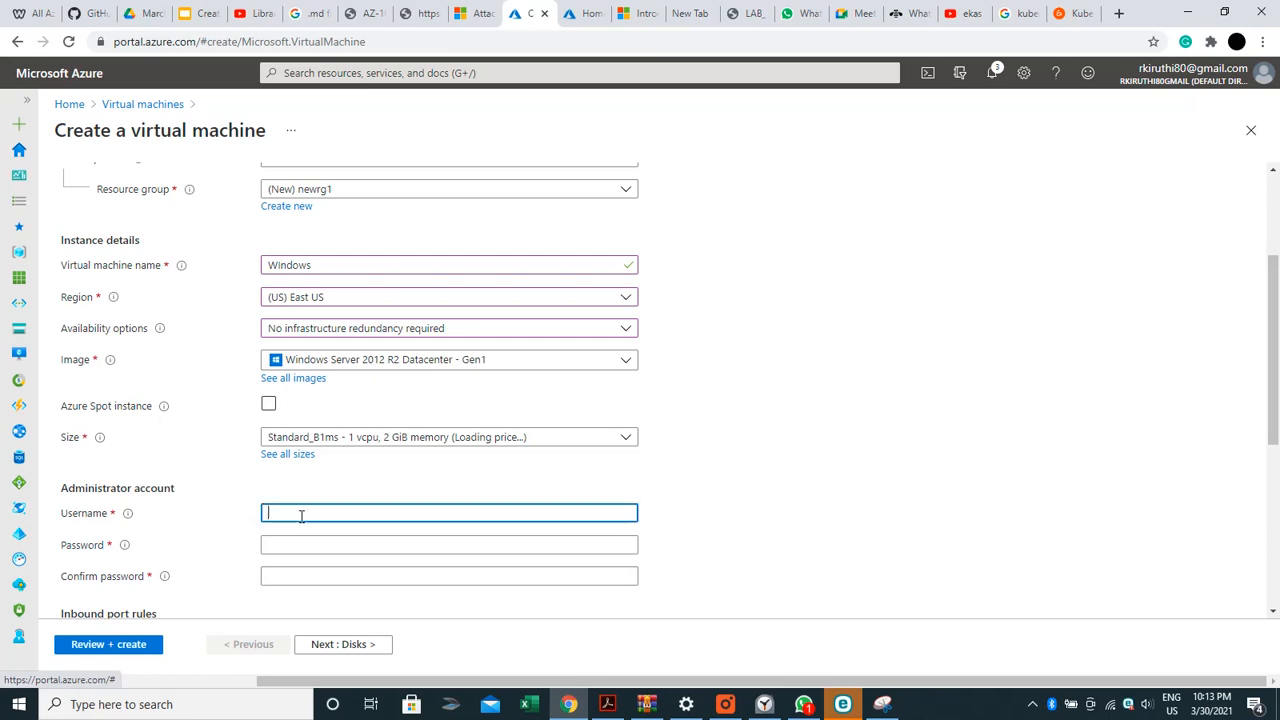
text(Kiruth)
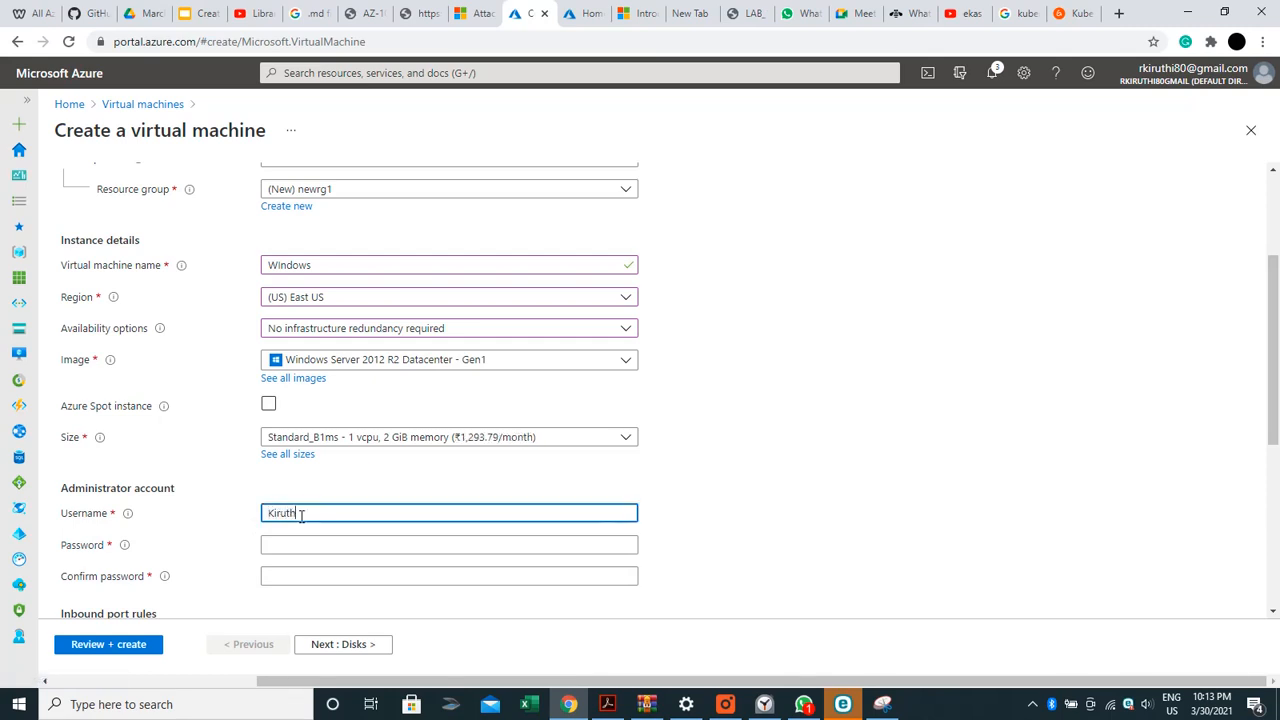
text(ika)
key(Tab)
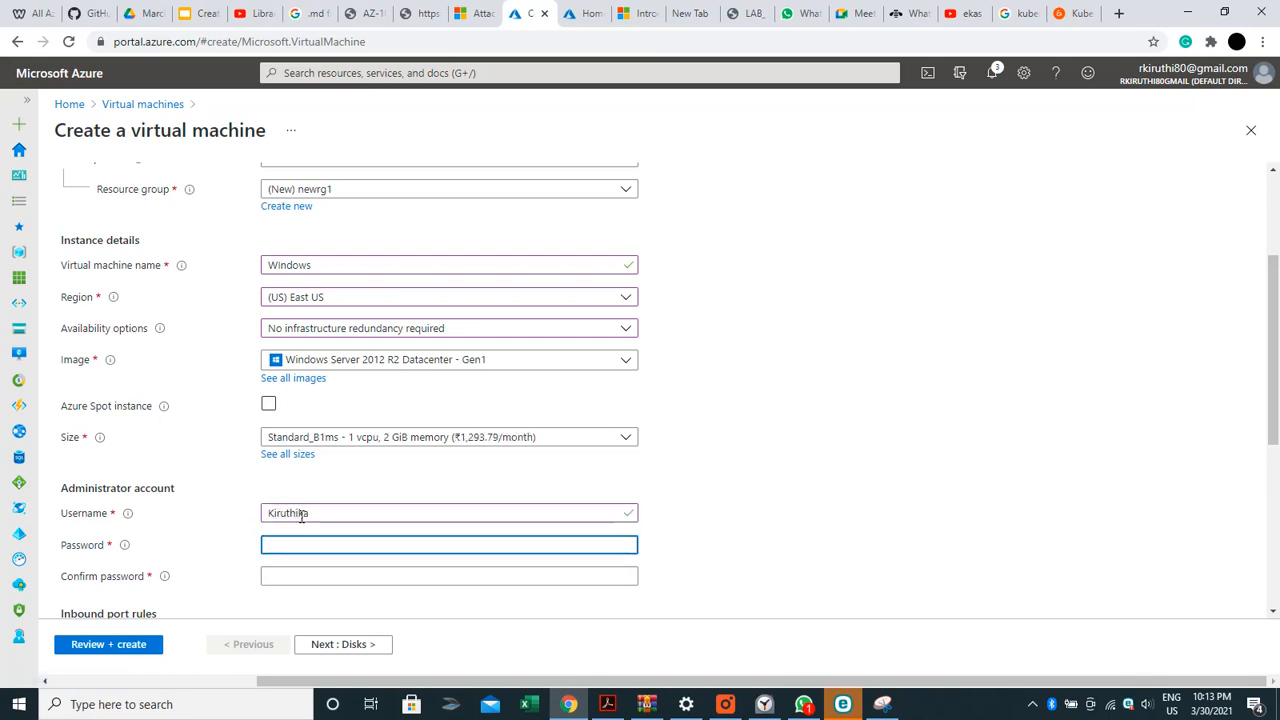
text(abc)
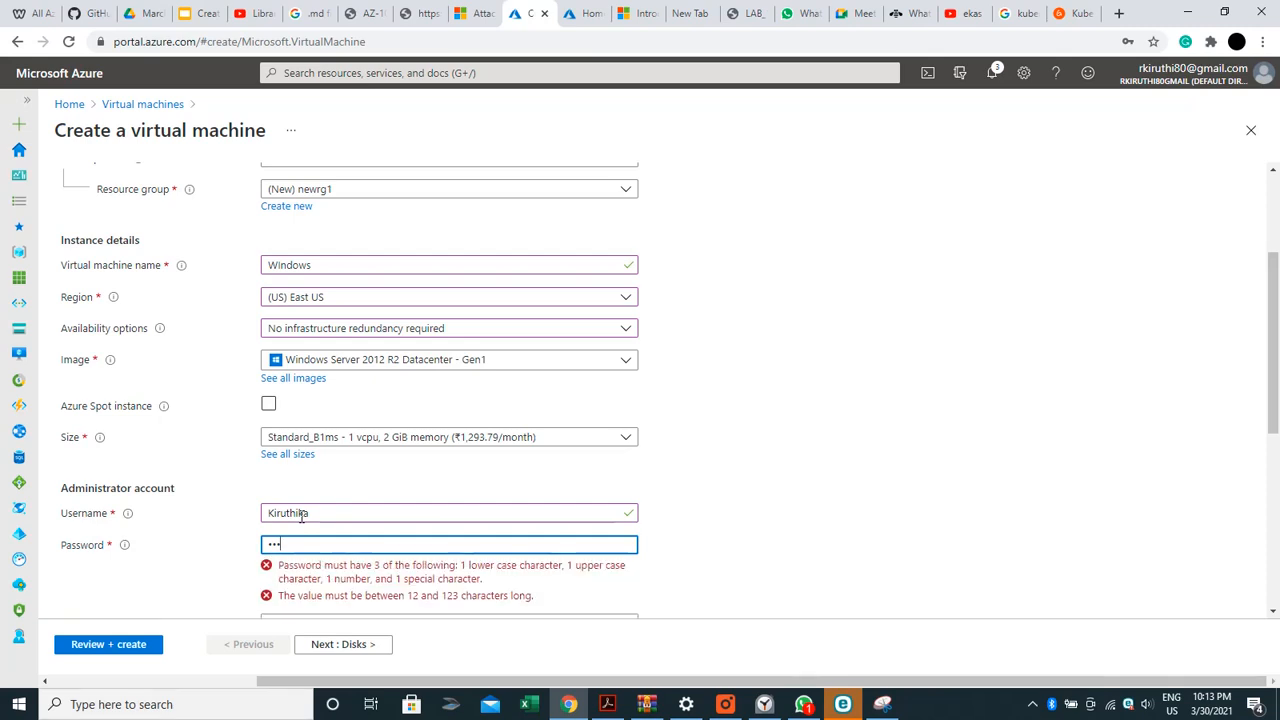
text(defghijk)
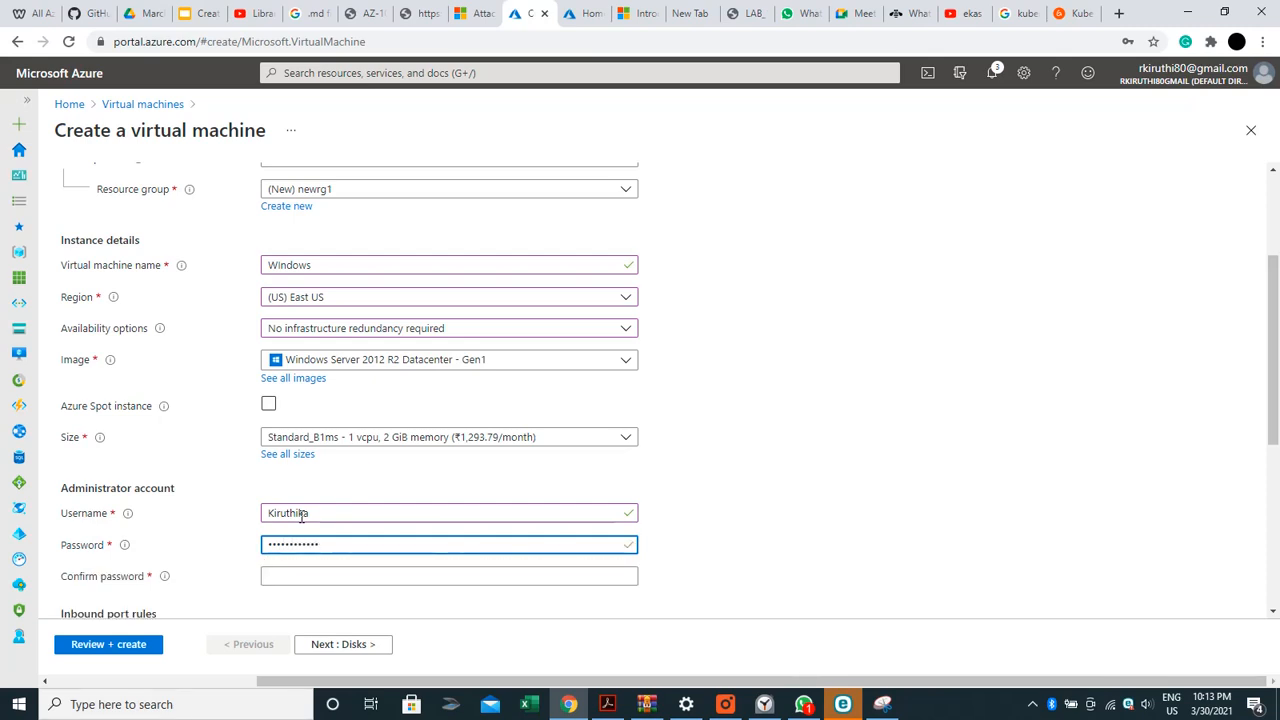
key(Tab)
text(abc)
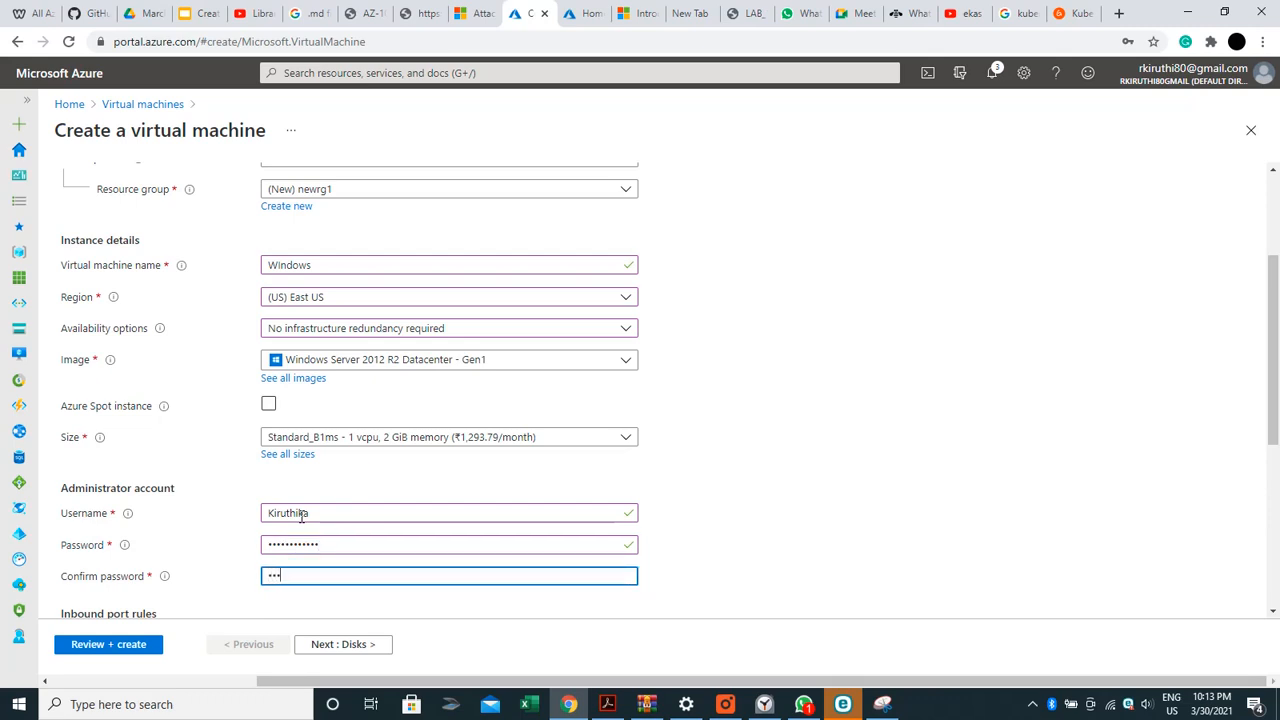
text(defghi)
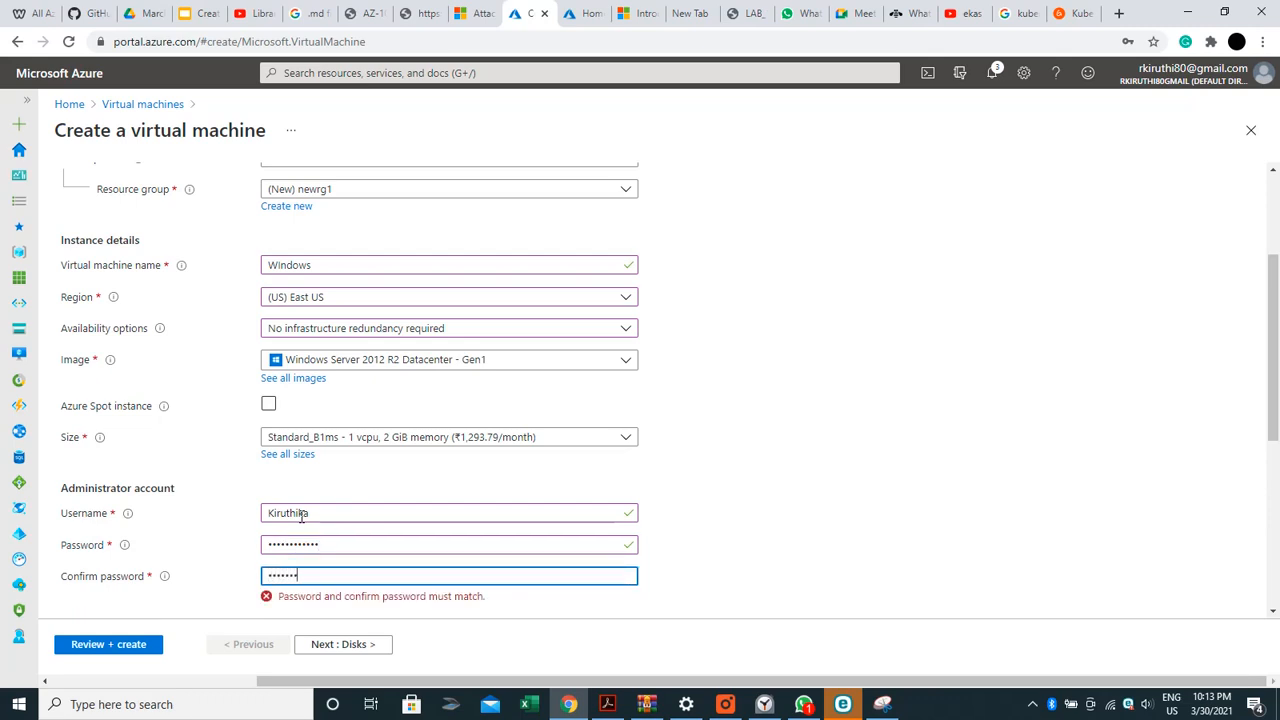
text(jkl)
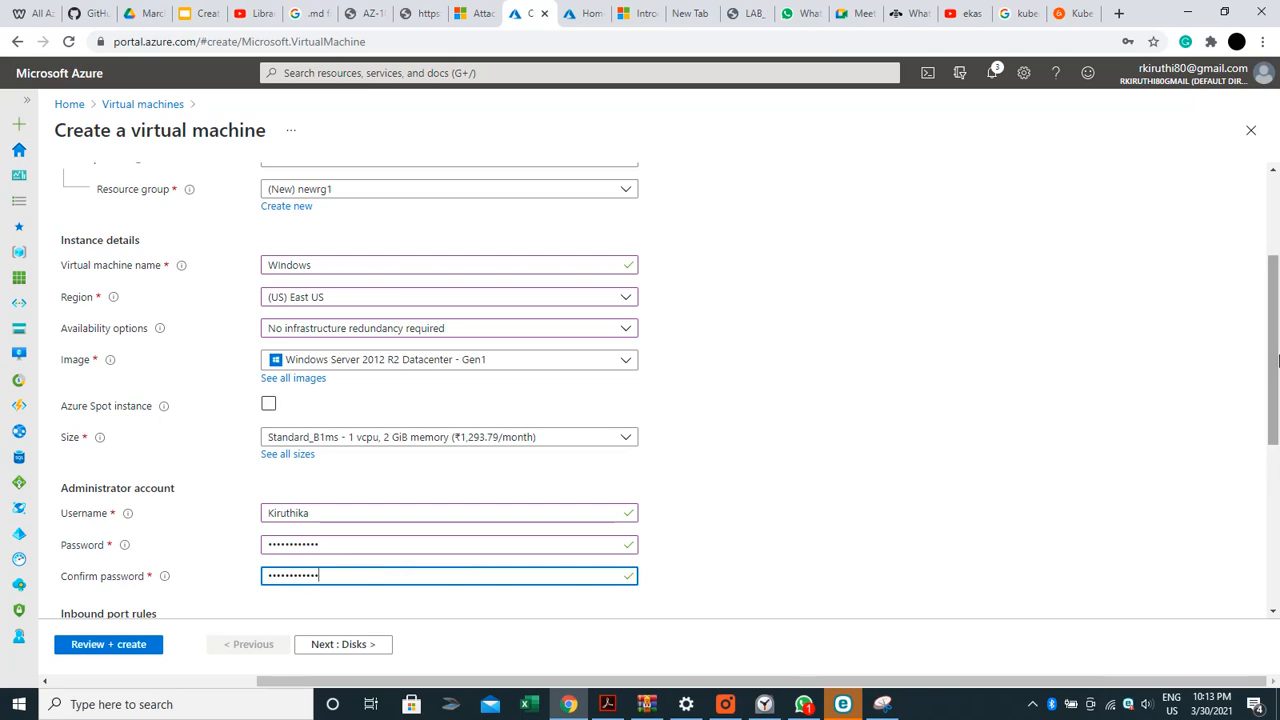
Allow inbound HTTP (80) alongside RDP (3389)
drag(1277, 360, 1277, 418)
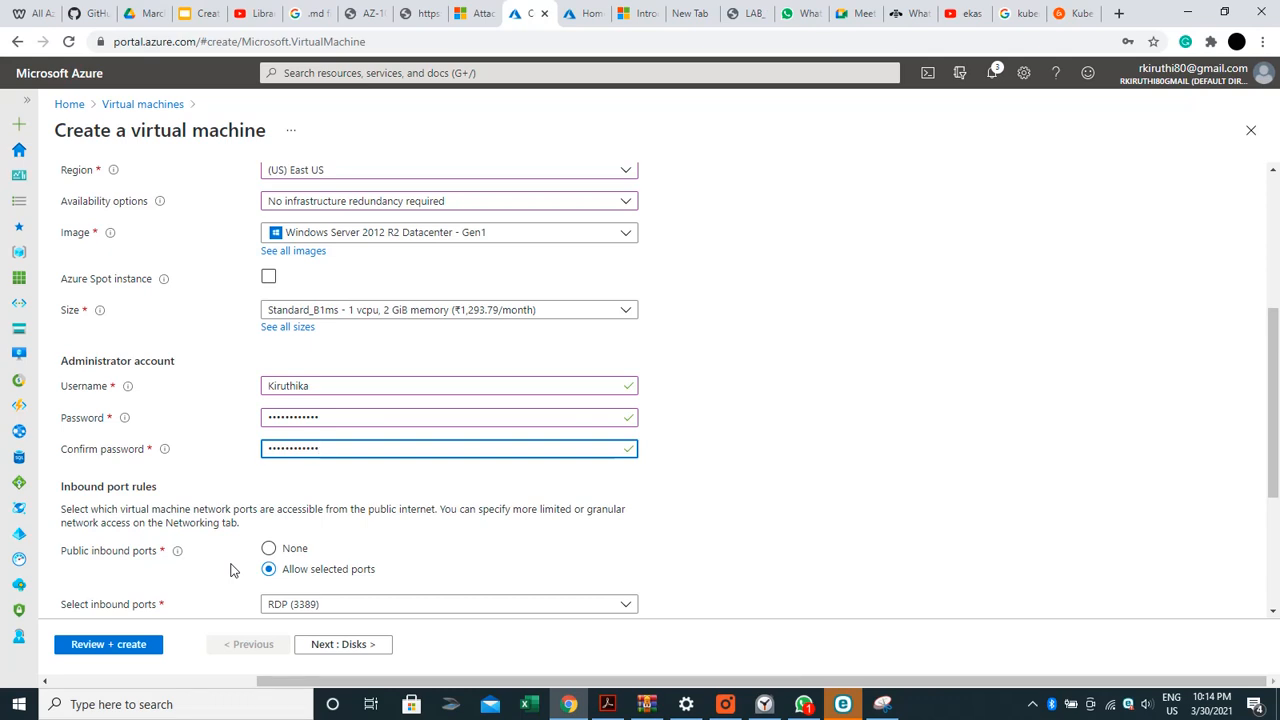
click(447, 605)
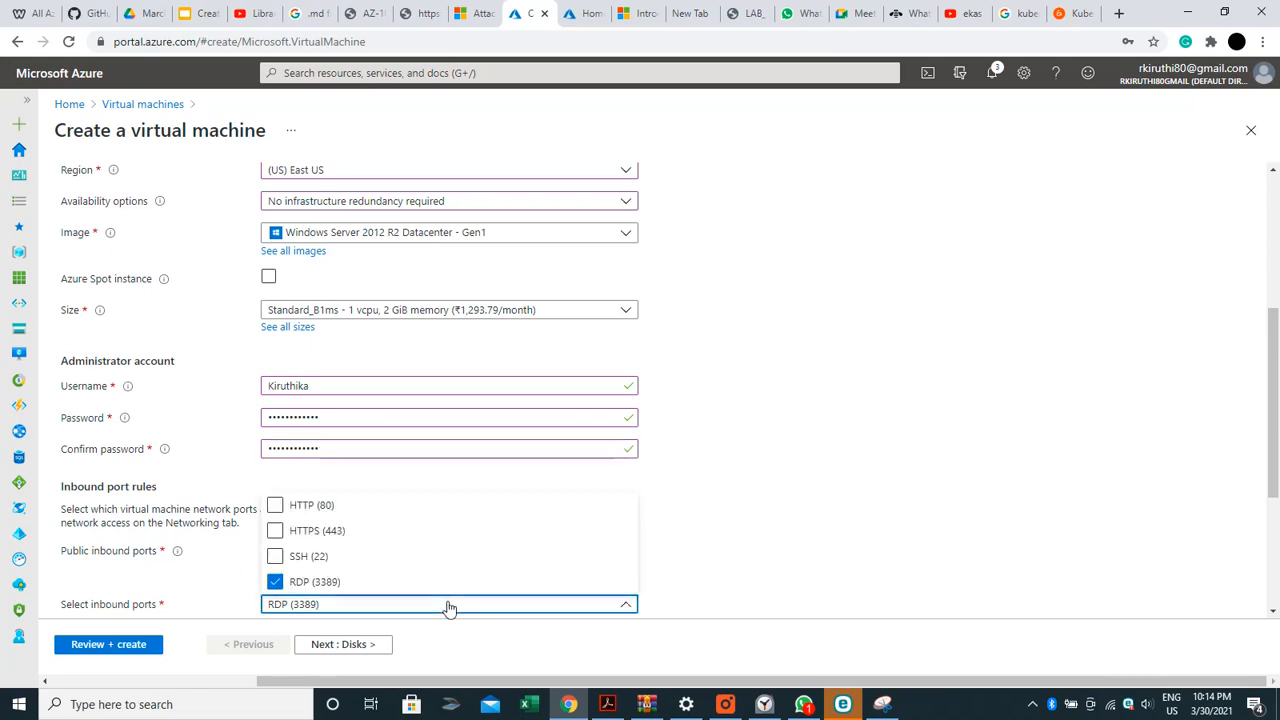
click(278, 507)
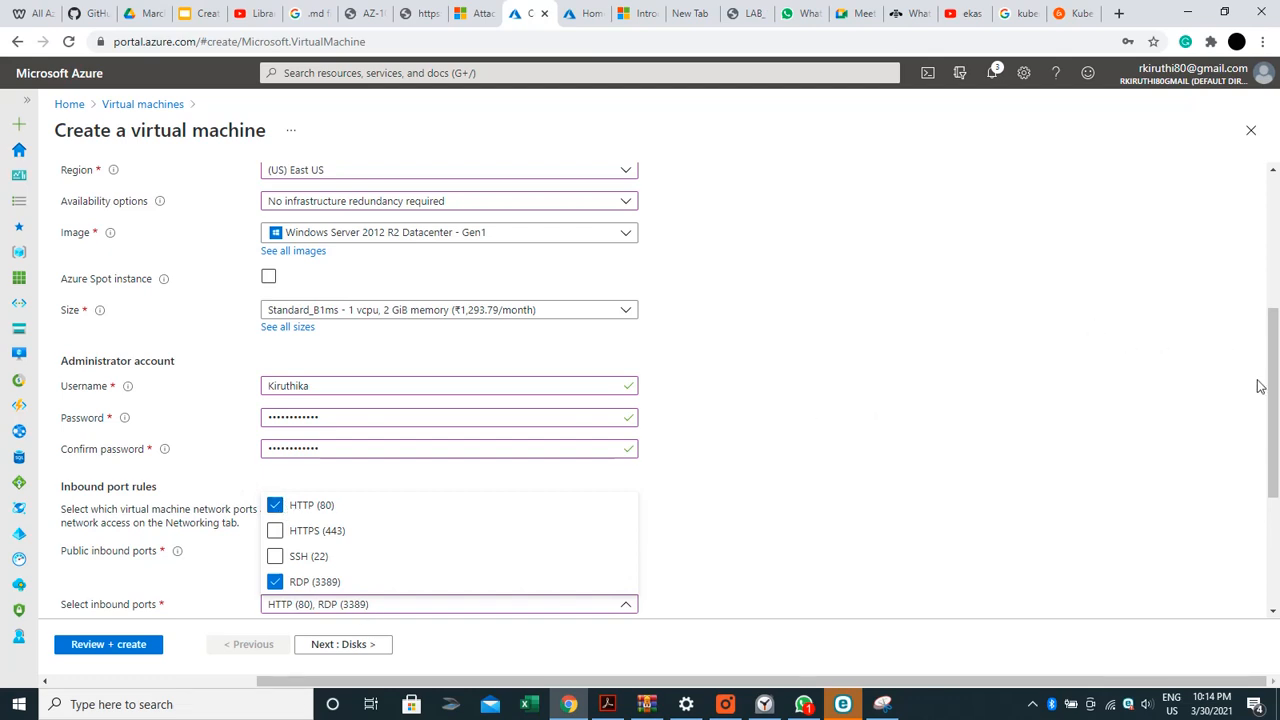
Apply an existing Windows Server license and confirm Azure Hybrid Benefit eligibility
drag(1270, 398, 1277, 522)
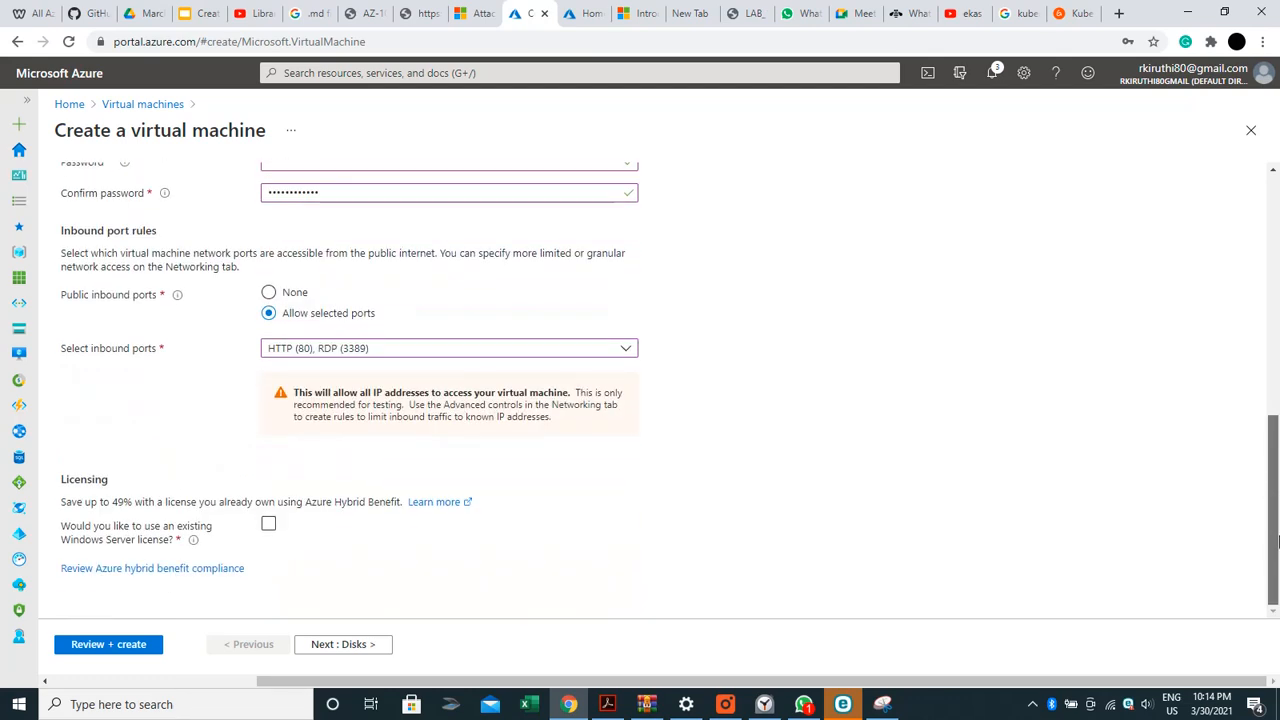
click(268, 523)
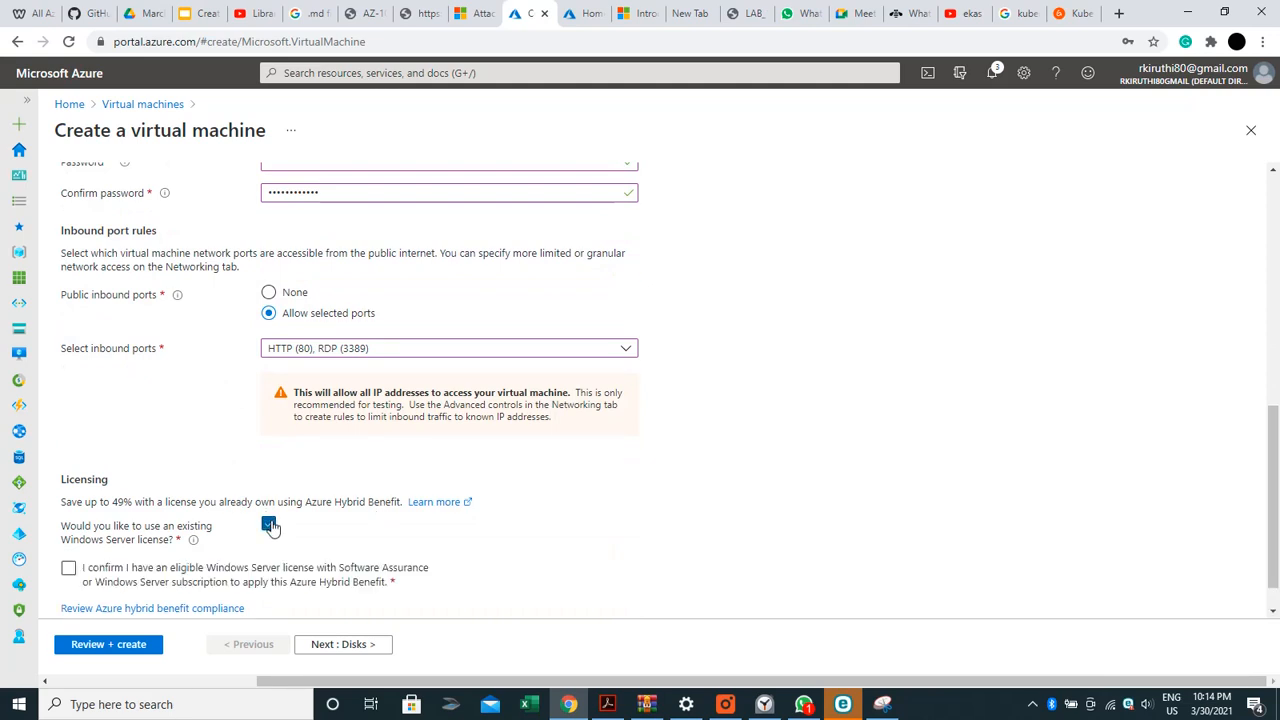
click(68, 568)
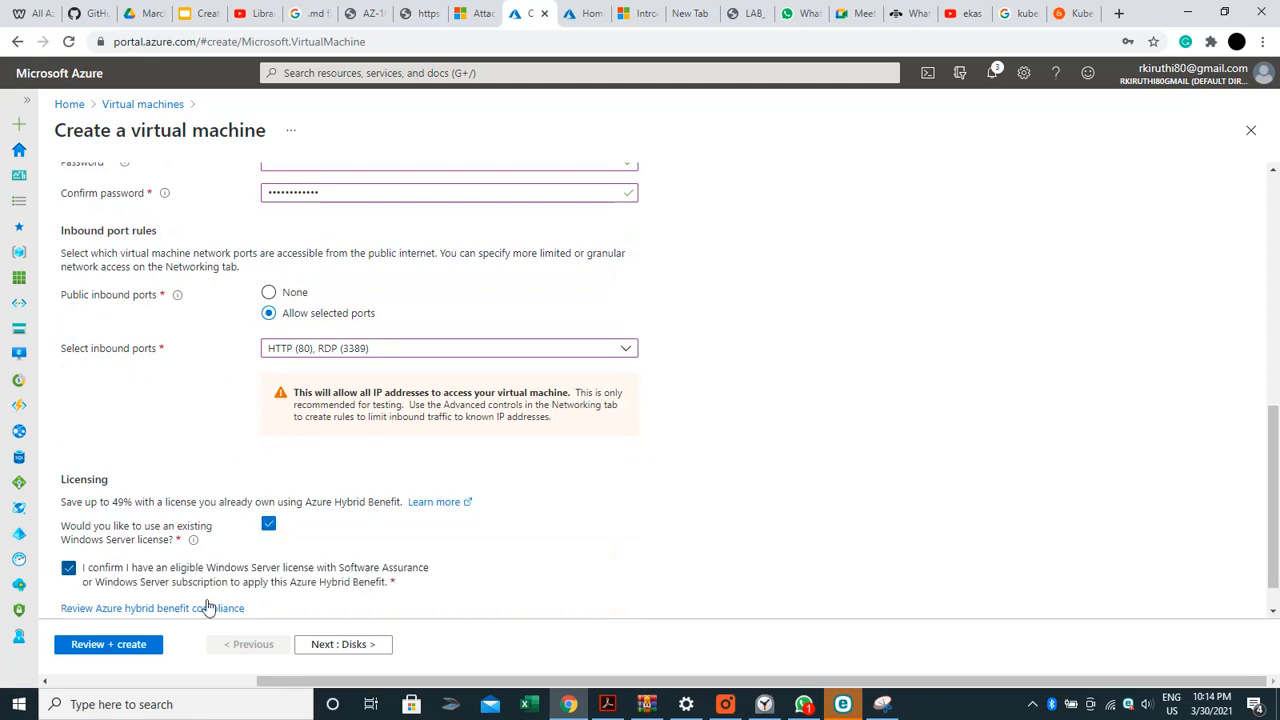
click(367, 650)
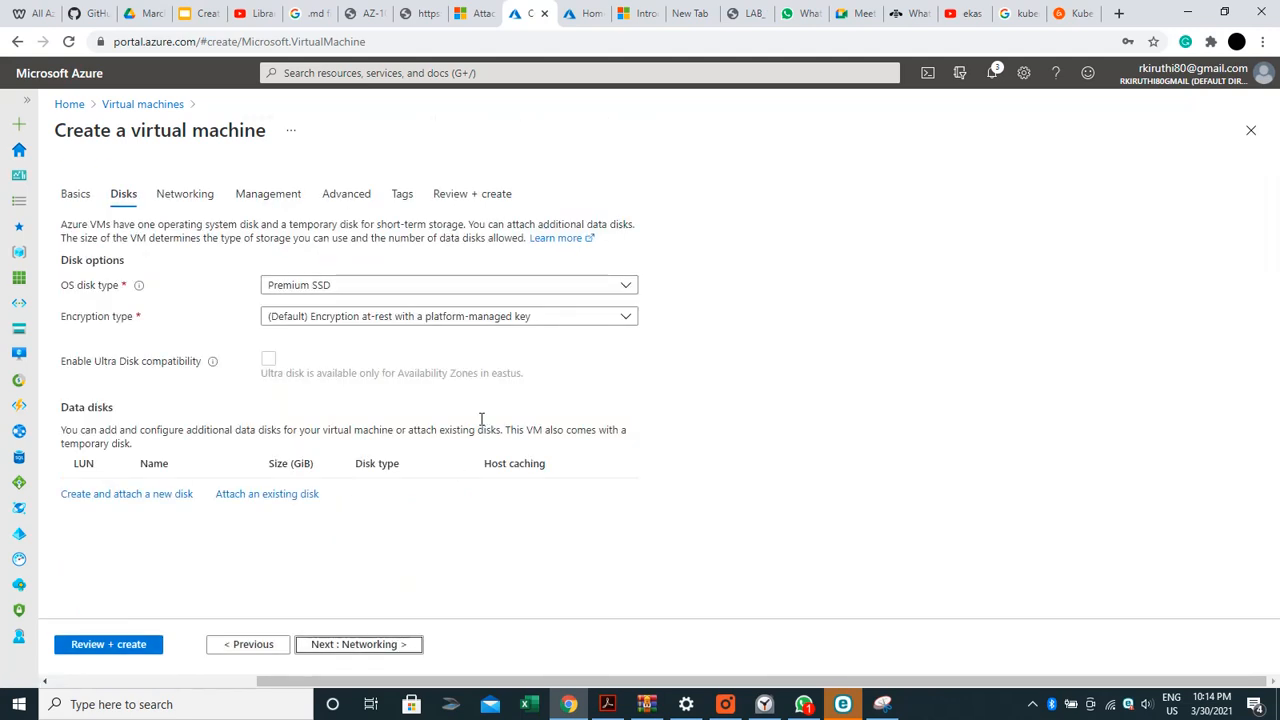
Set the OS disk type to Standard HDD and review the advanced managed-disk options
click(449, 291)
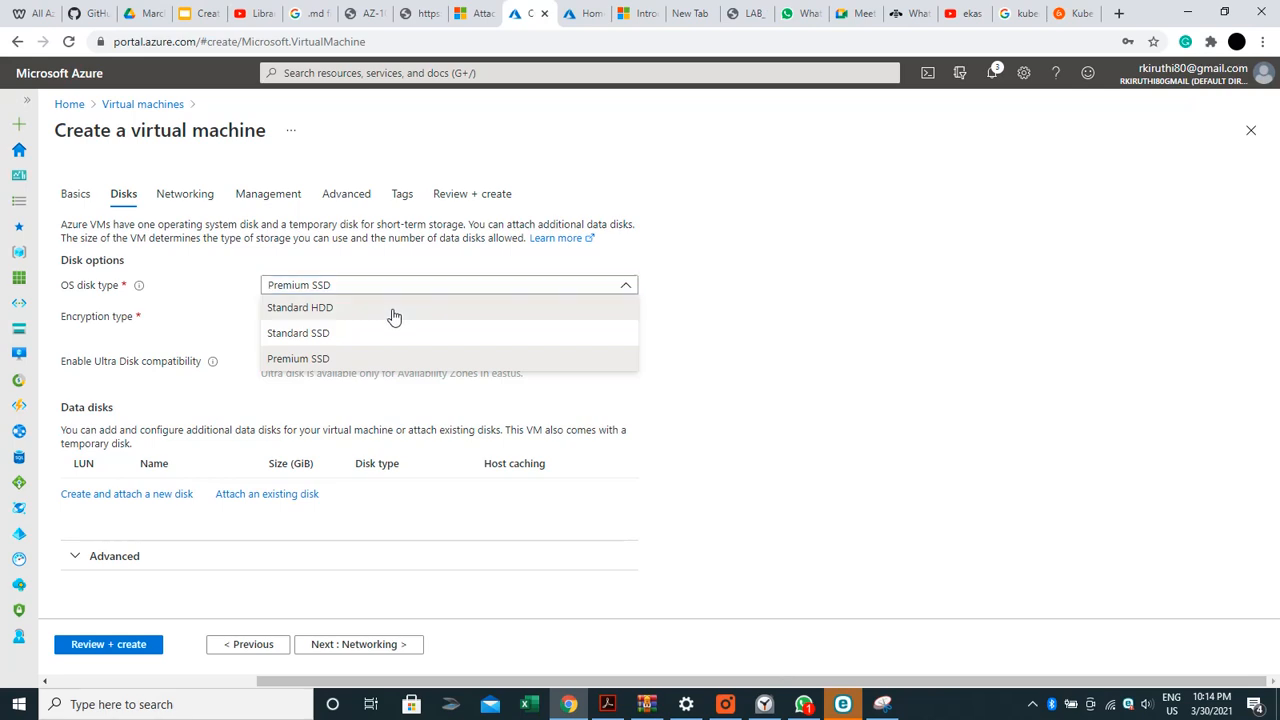
click(394, 317)
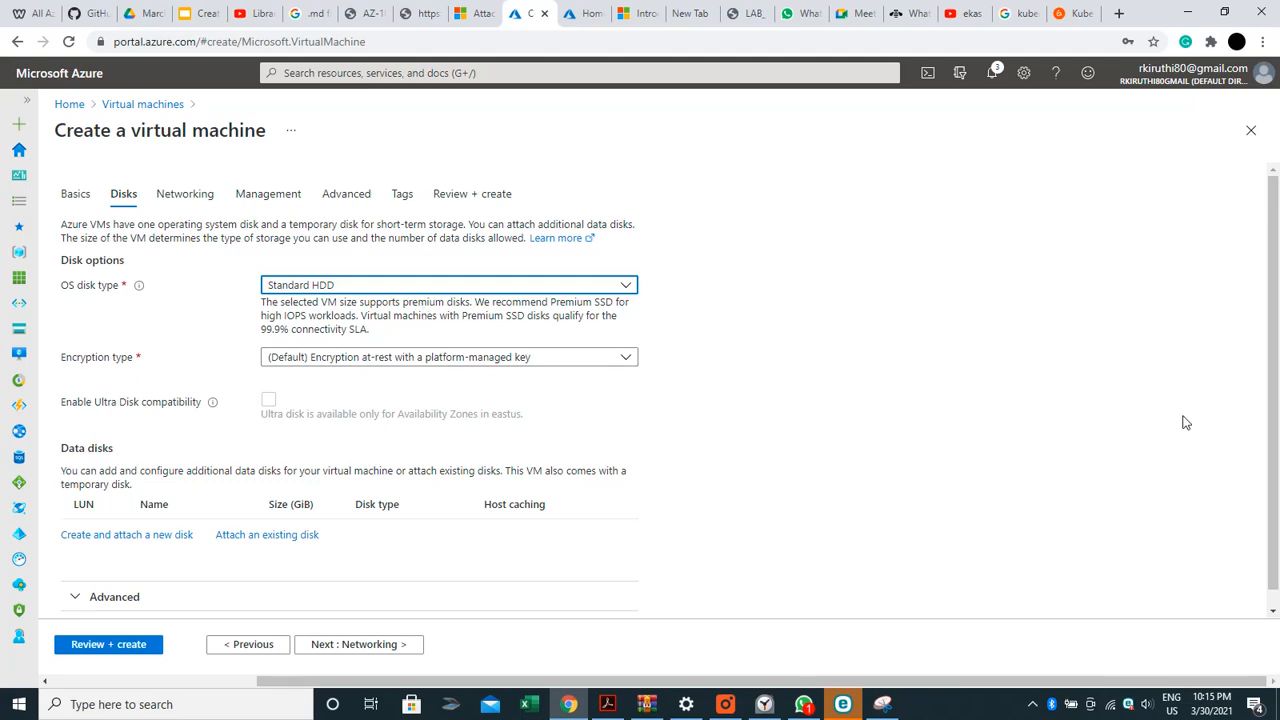
drag(1277, 357, 1277, 408)
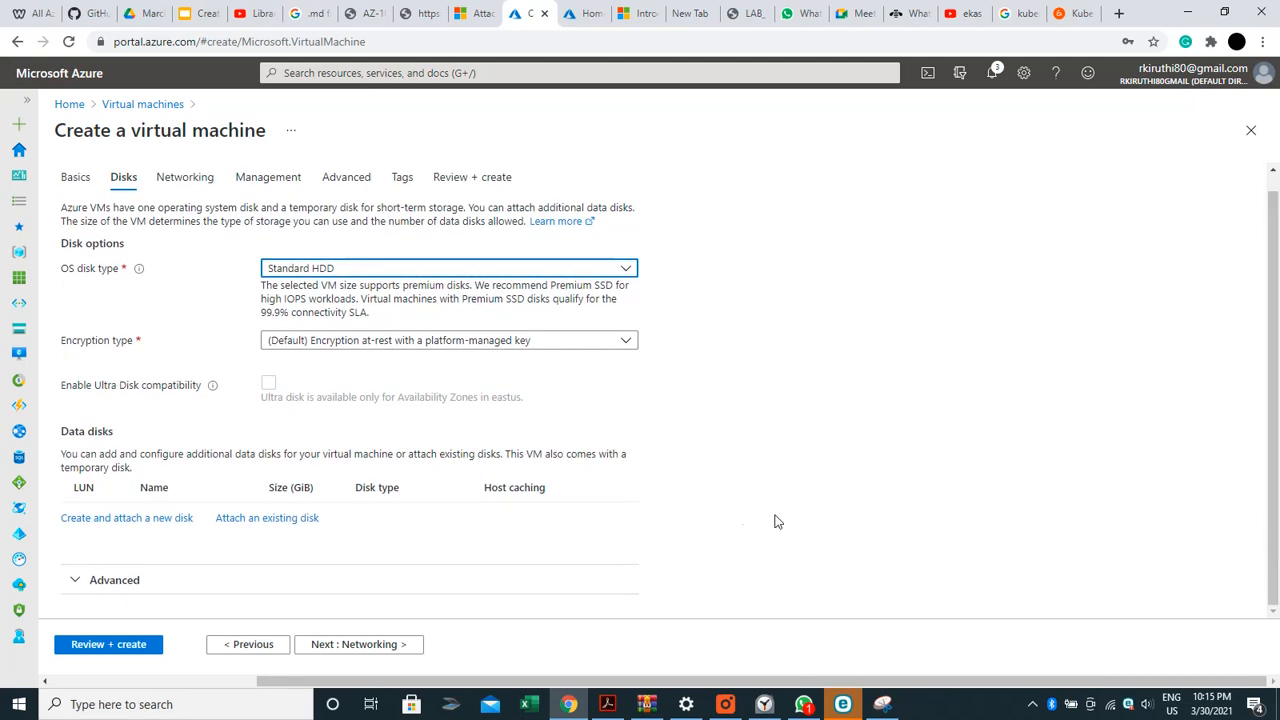
click(143, 591)
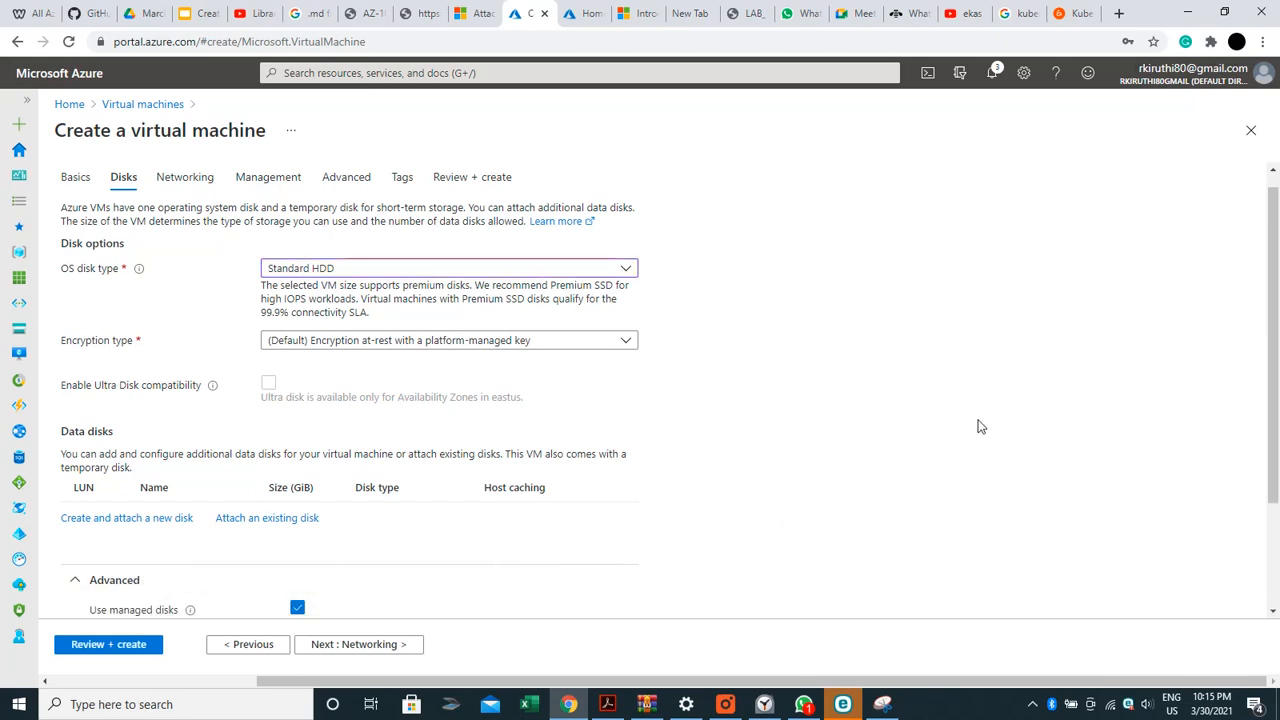
drag(1277, 366, 1277, 490)
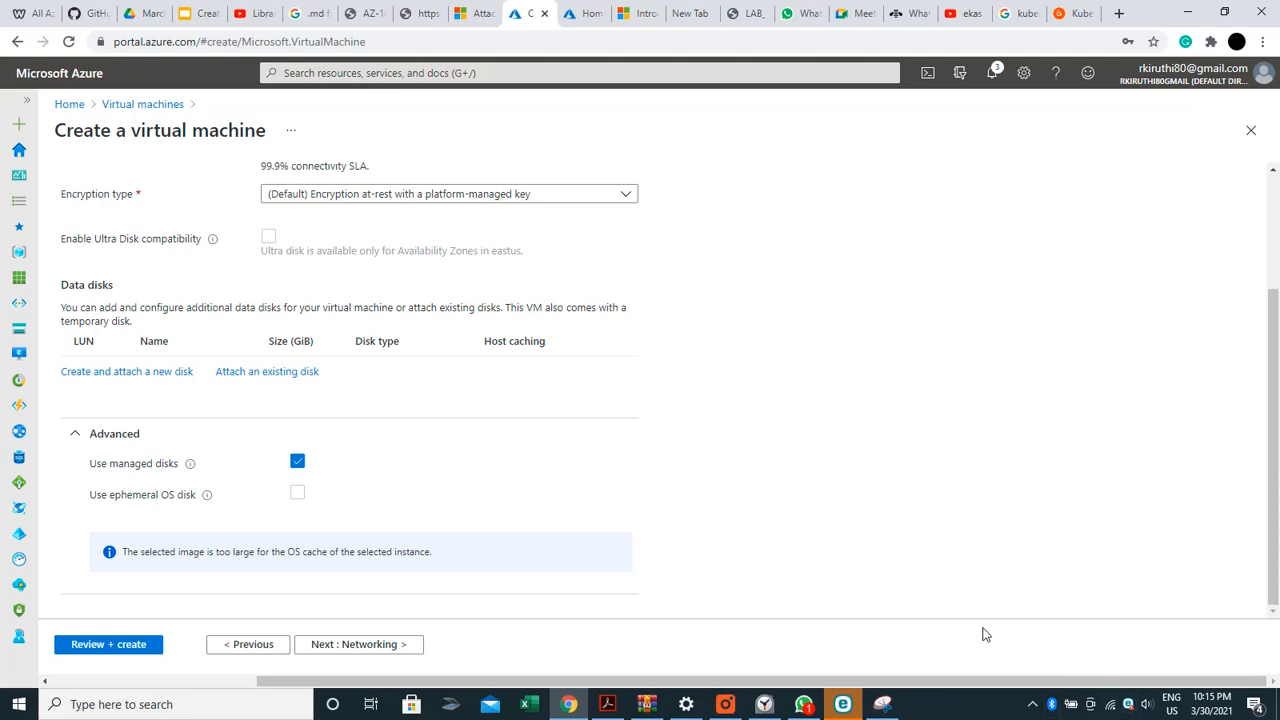
click(349, 651)
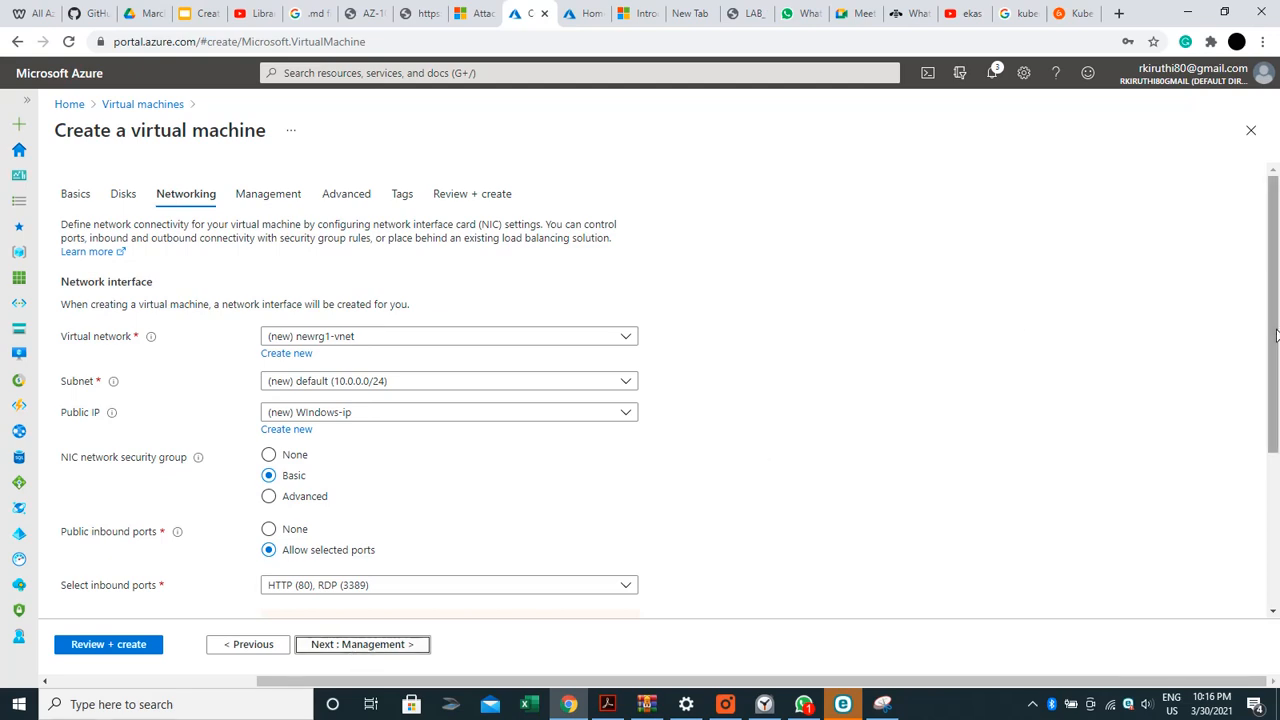
Keep the default networking (newrg1-vnet, subnet 10.0.0.0/24, public IP Windows-ip) and continue to Management
drag(1275, 335, 1278, 498)
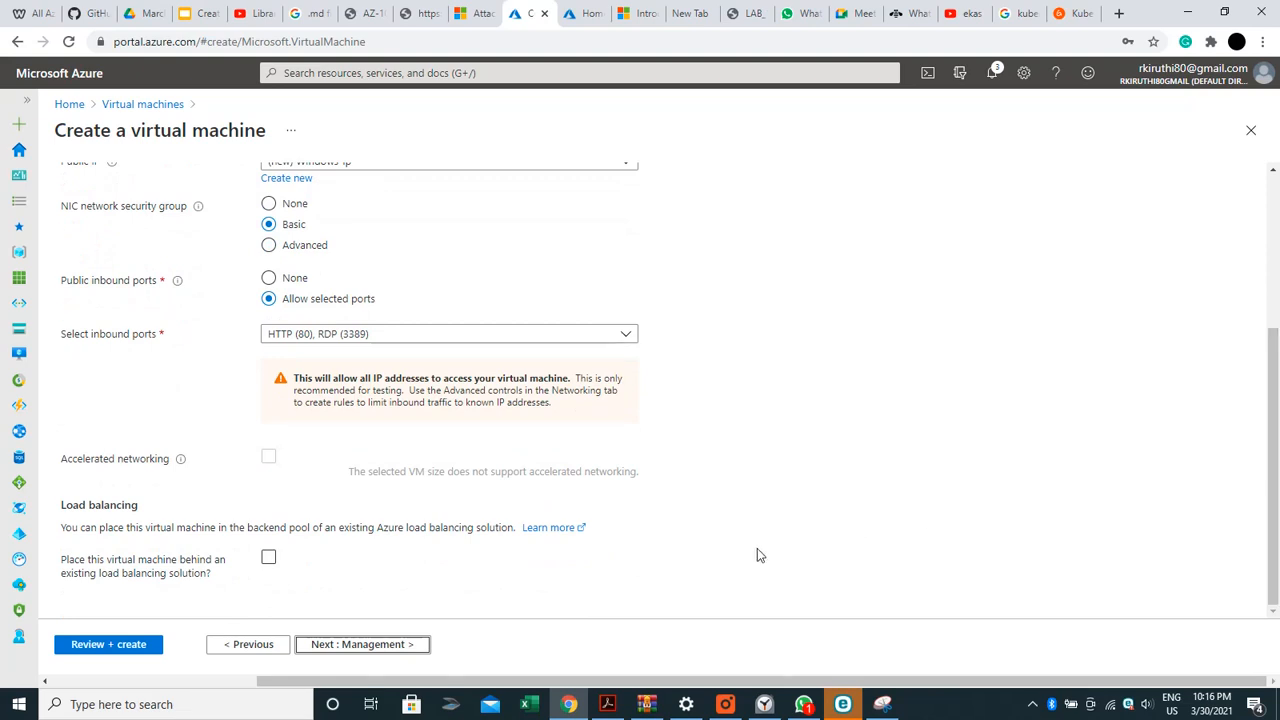
click(394, 648)
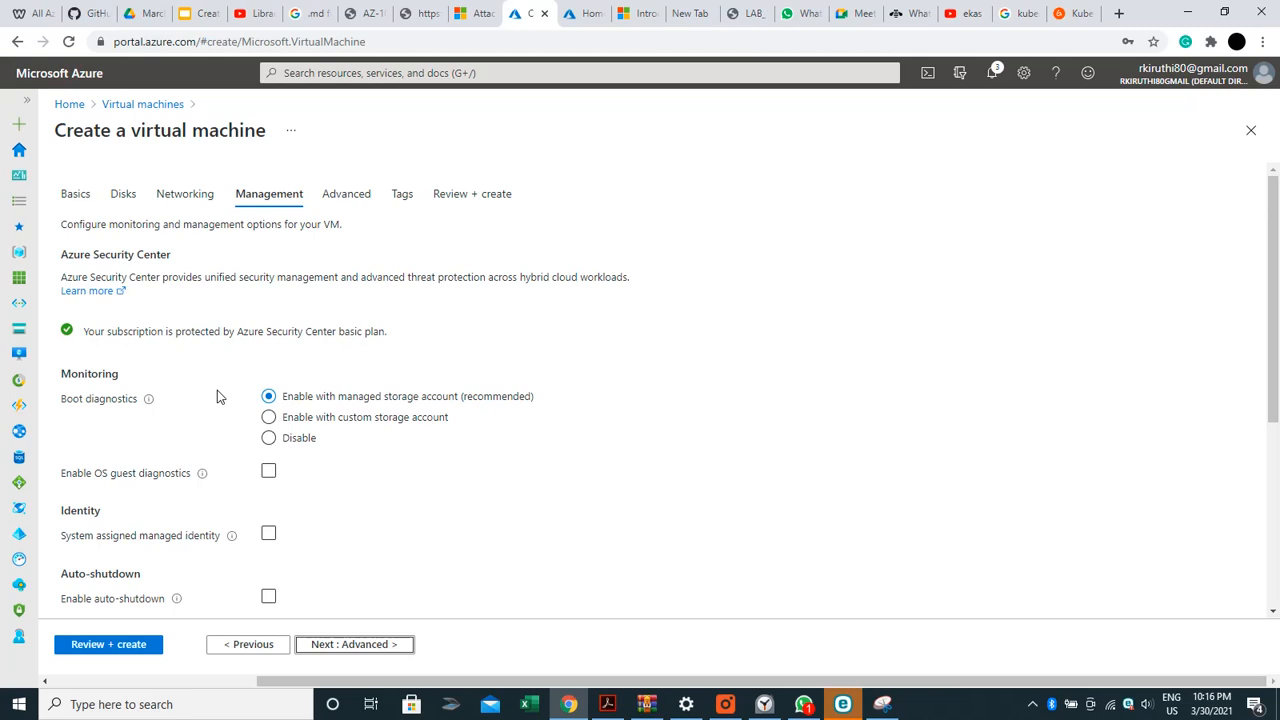
Disable boot diagnostics and pass through Advanced to the Tags tab
click(269, 443)
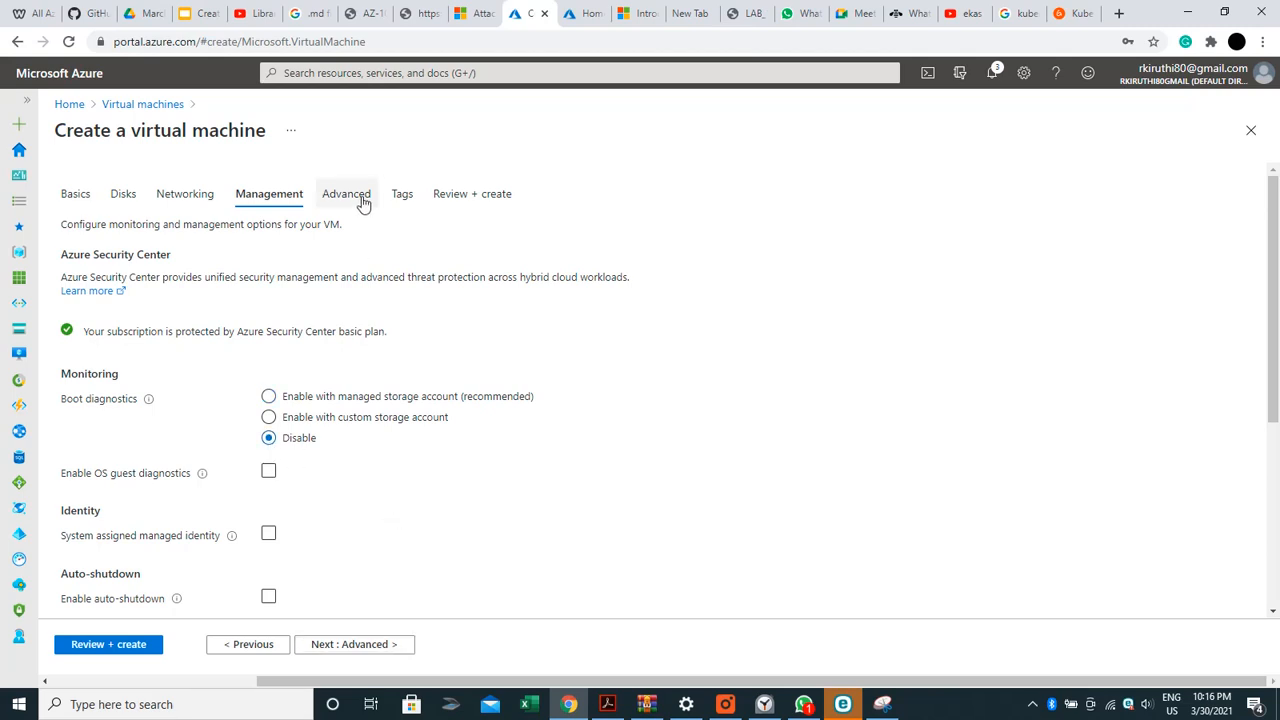
click(401, 642)
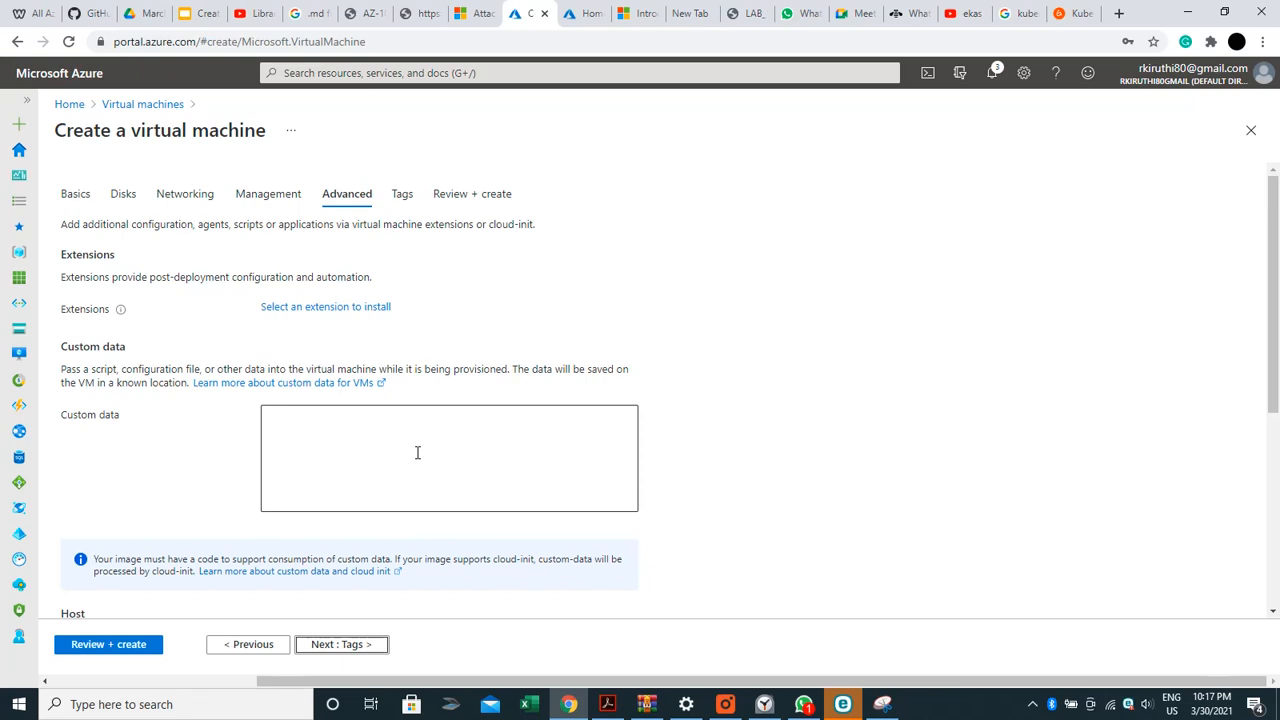
click(366, 645)
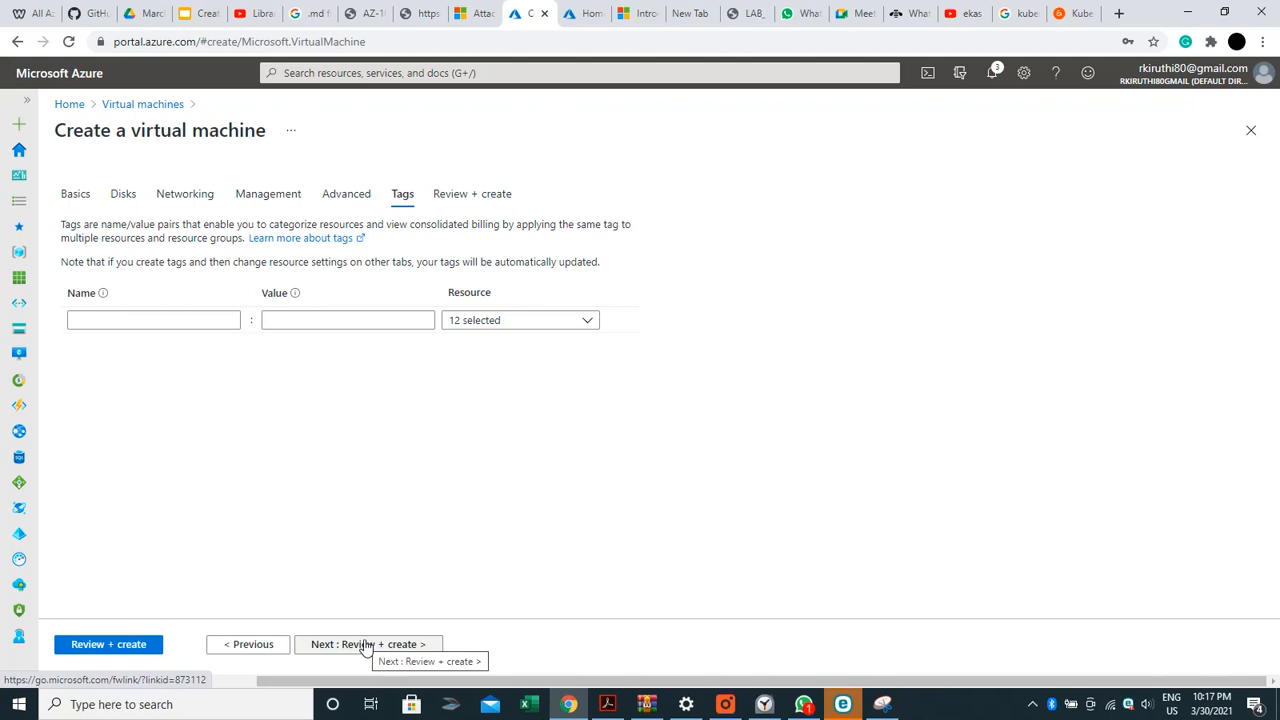
Run Review + create validation on the Windows VM and launch its deployment
click(108, 652)
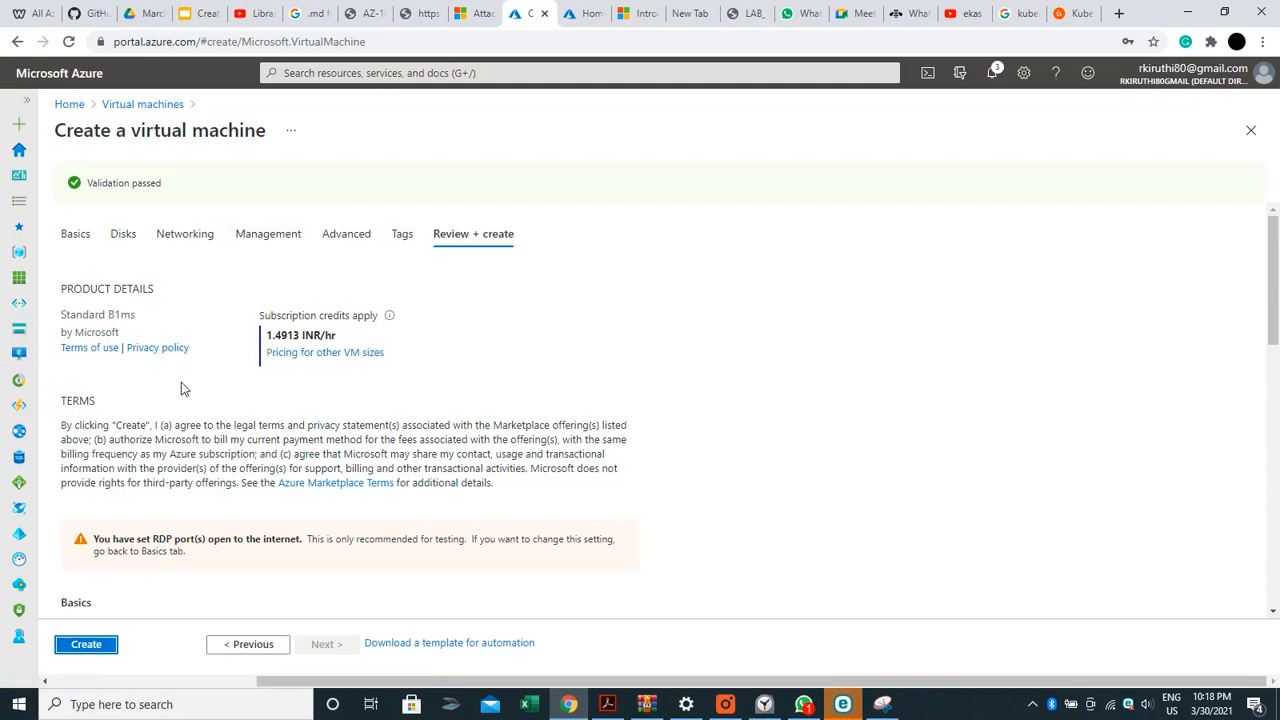
click(87, 645)
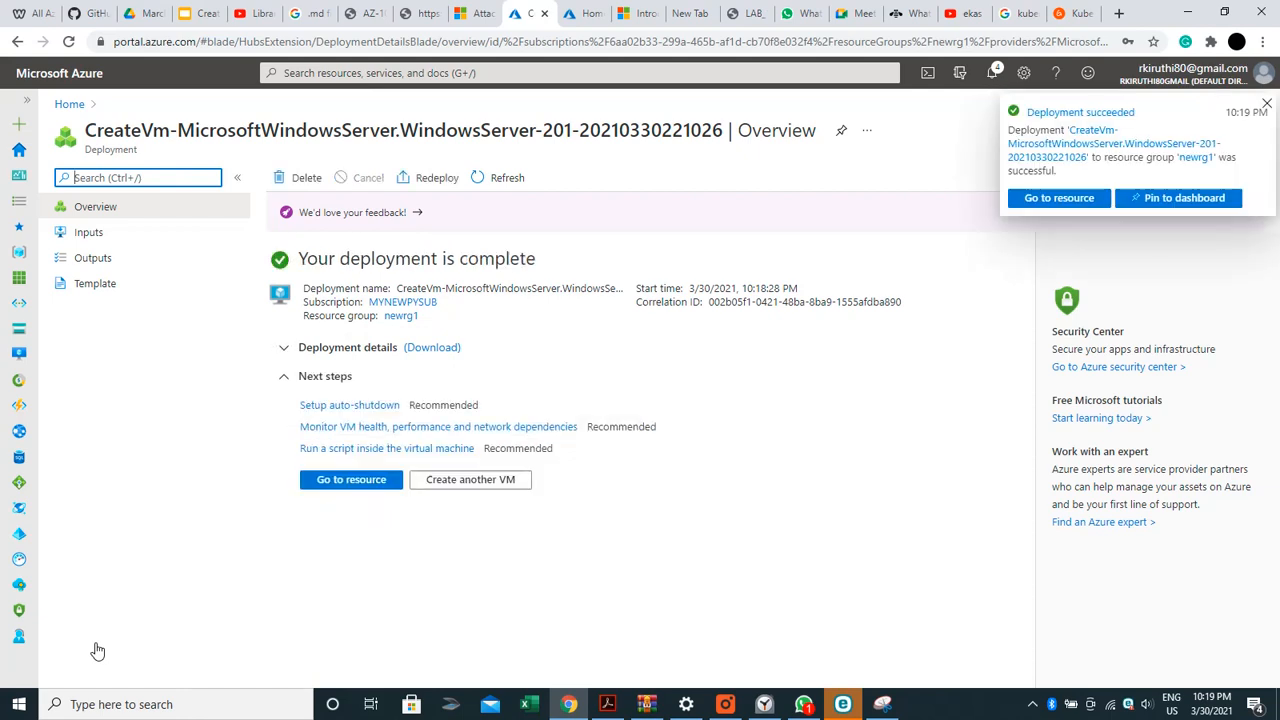
Go from the deployment-complete page to the new Windows VM's Overview
click(365, 486)
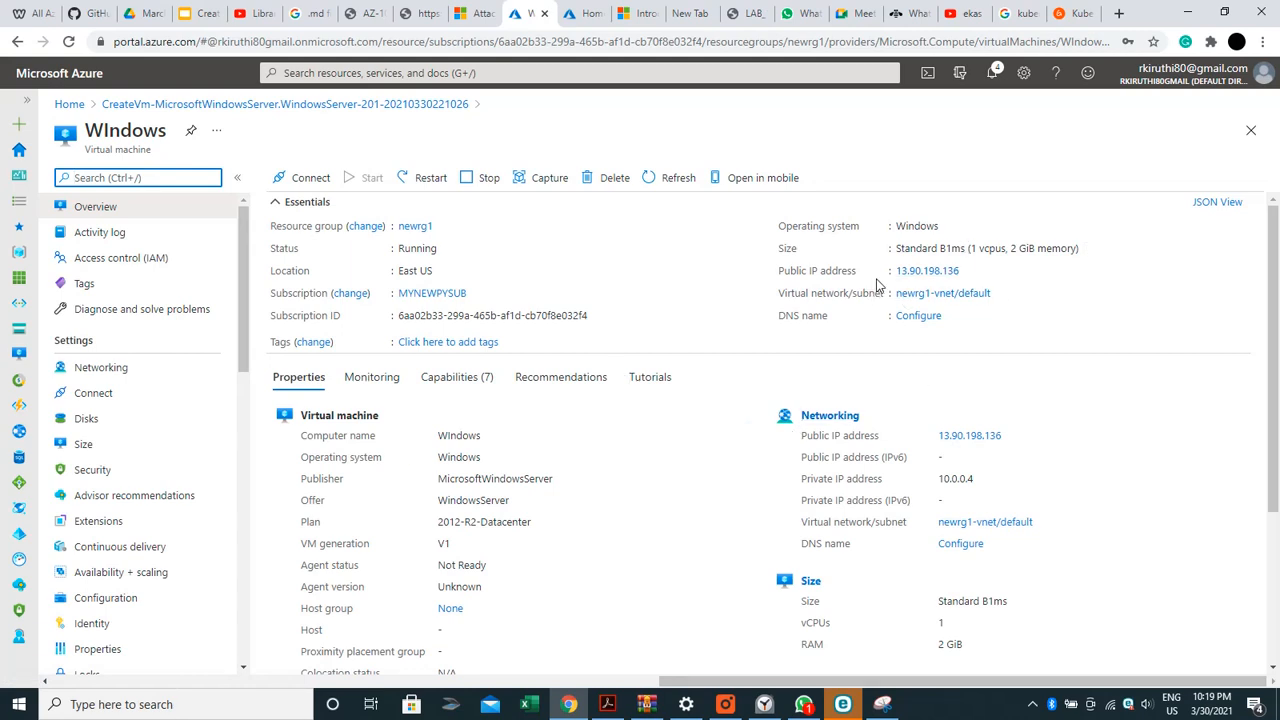
Copy the VM's public IP 13.90.198.136 and launch Remote Desktop Connection via an RDO search
click(968, 272)
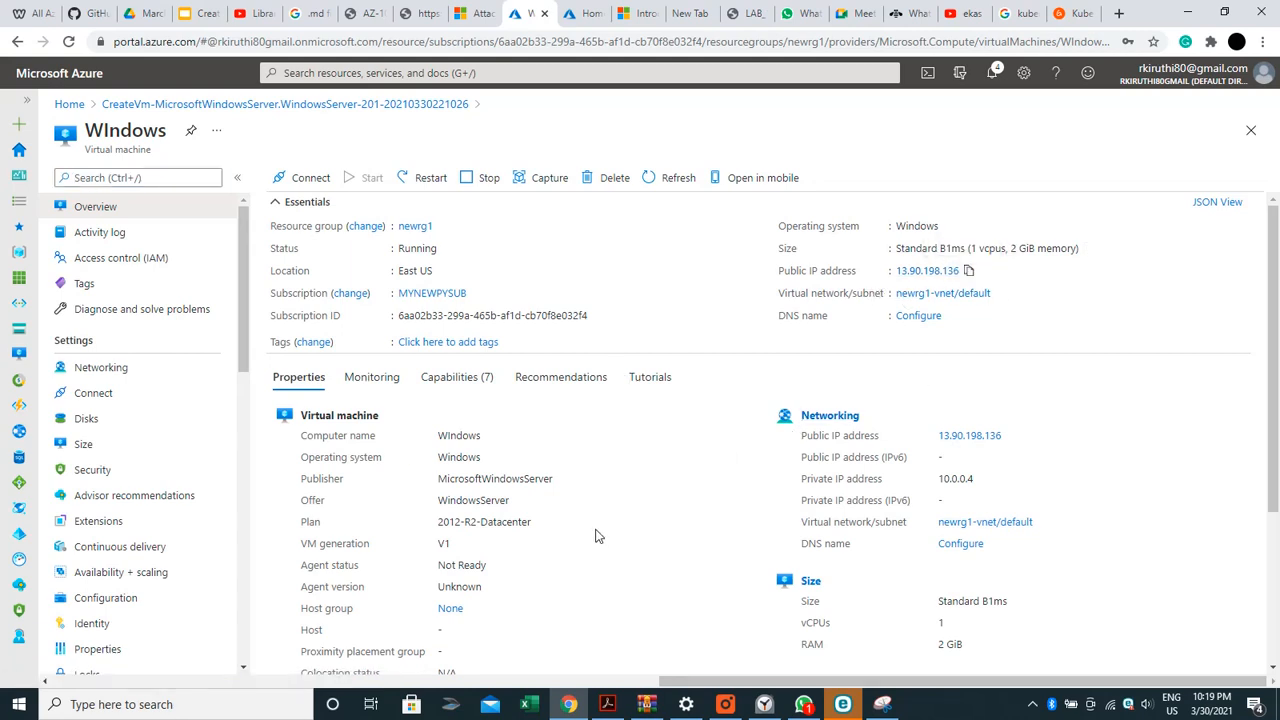
click(102, 705)
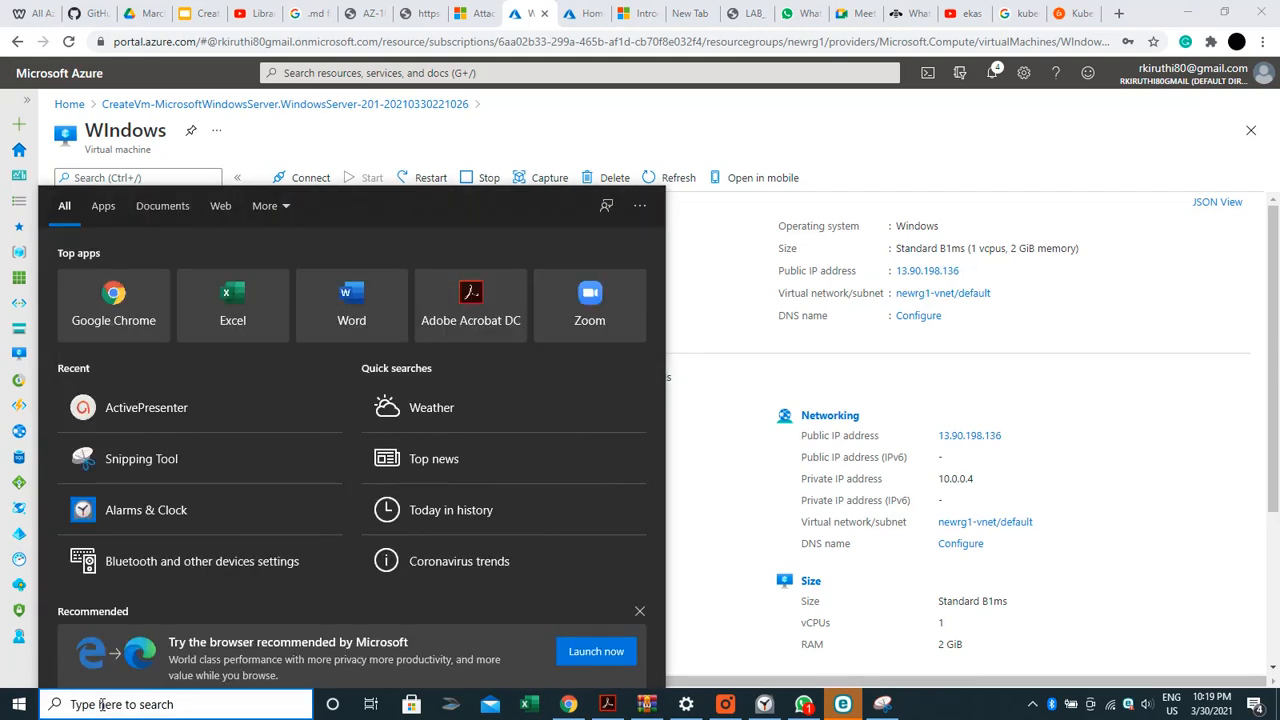
text(RD)
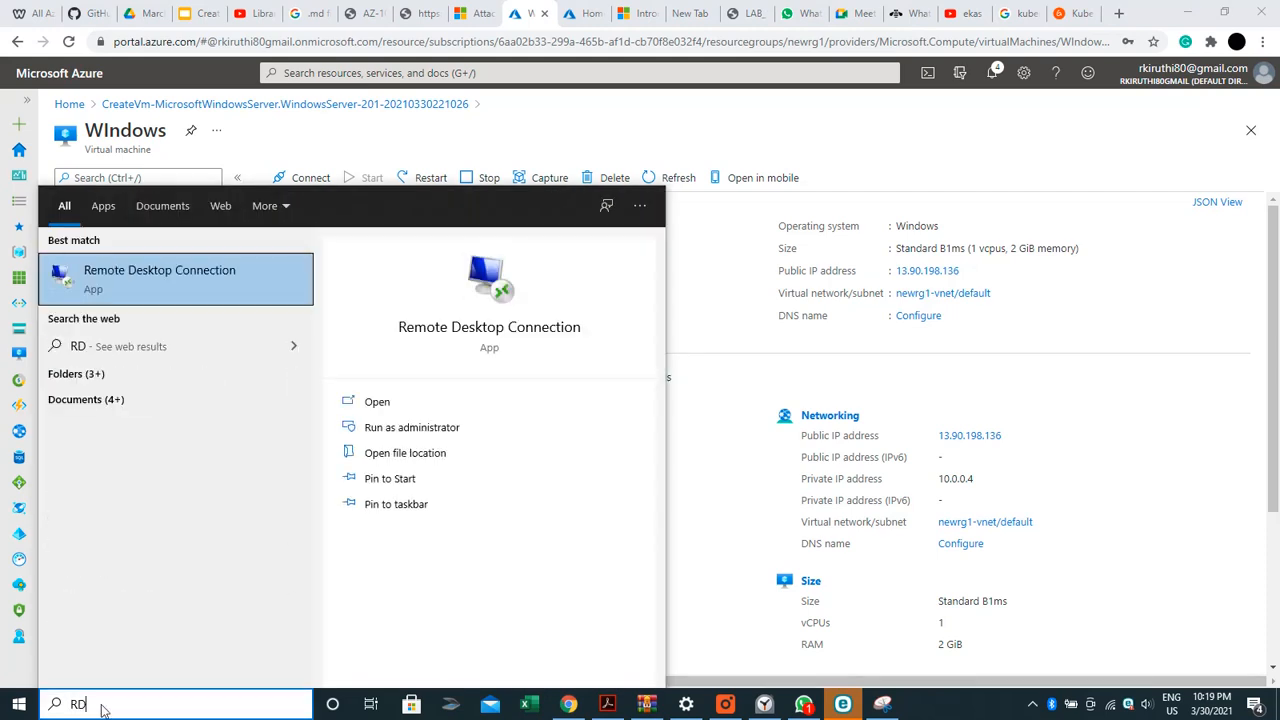
text(O)
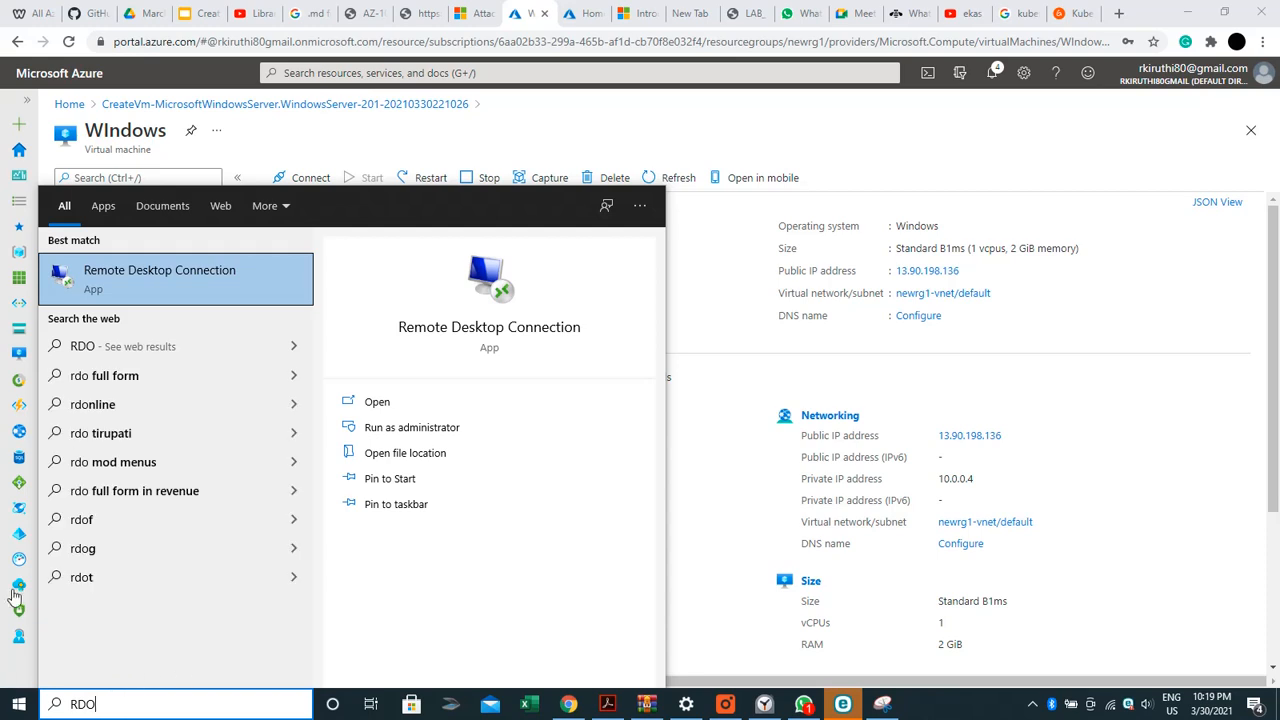
click(157, 296)
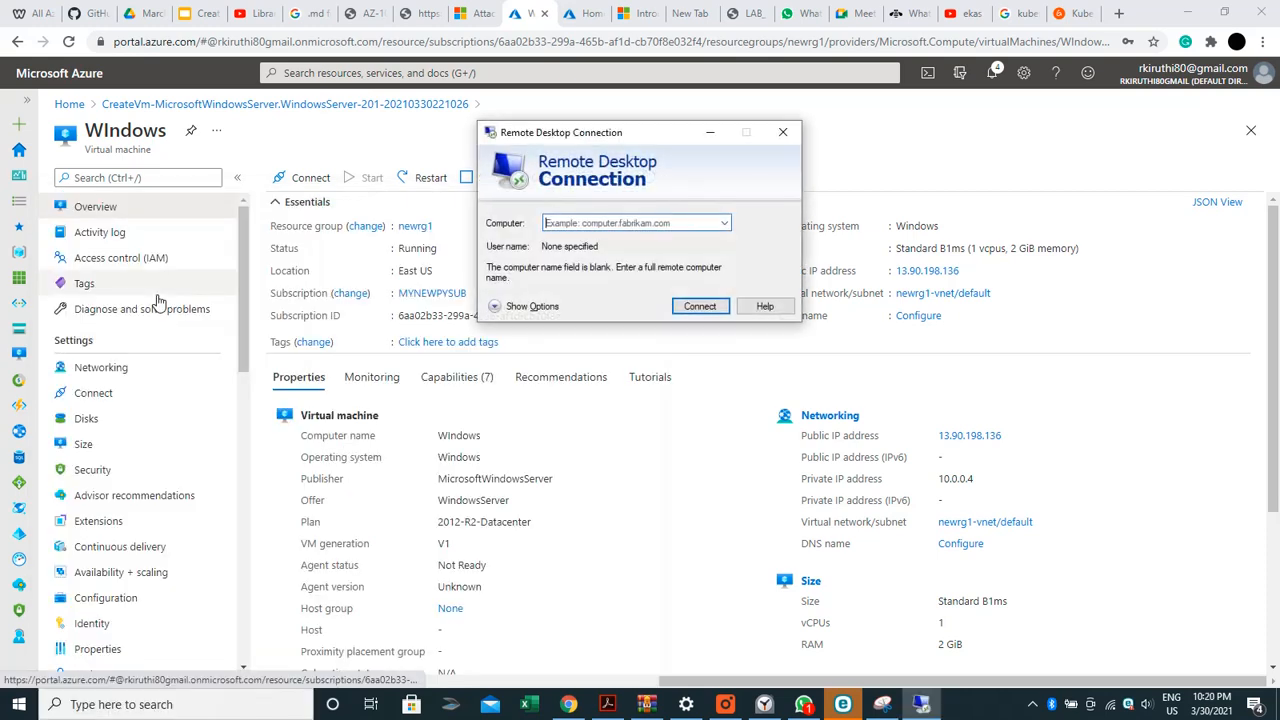
Connect Remote Desktop to 13.90.198.136 and sign in with the VM administrator's username and password
click(566, 226)
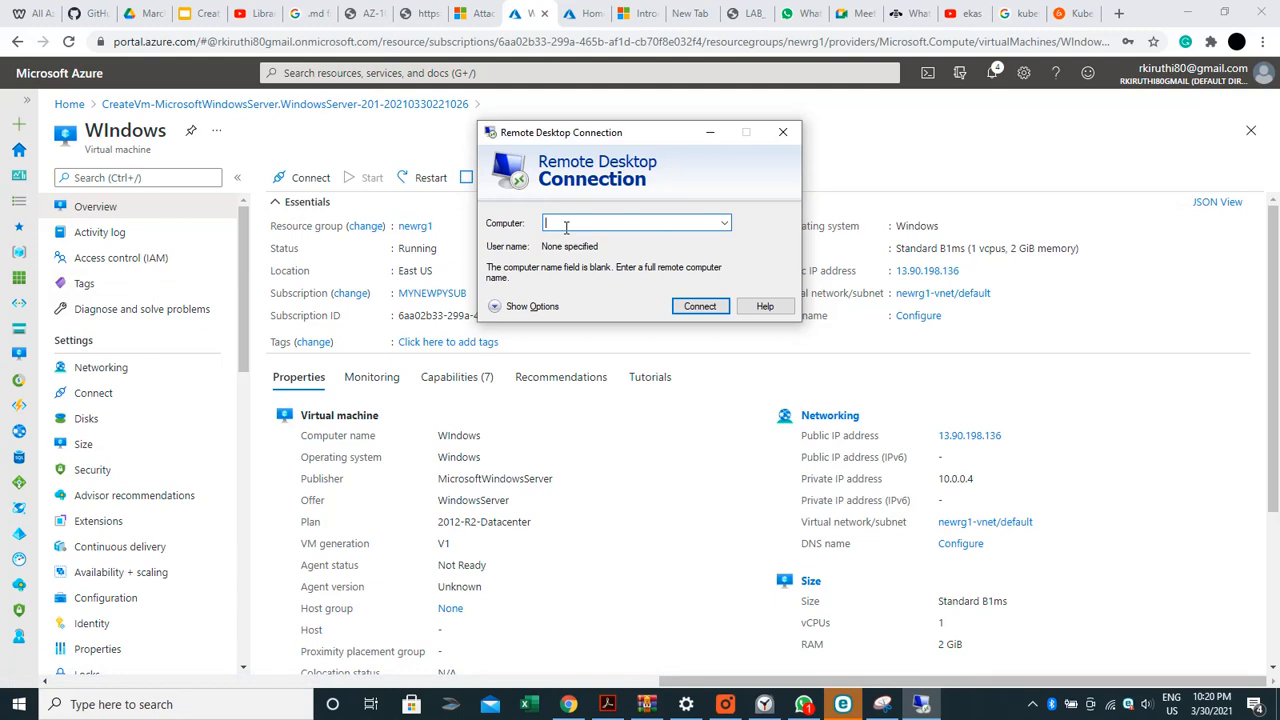
key(ctrl+v)
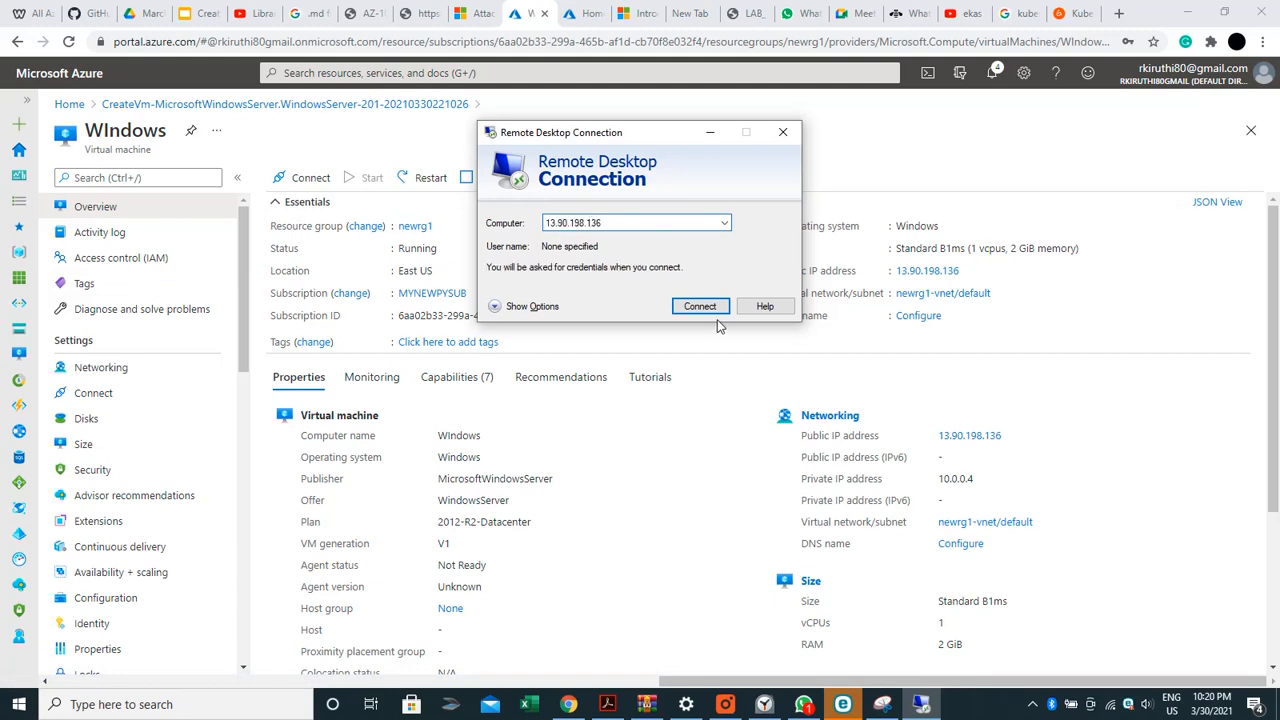
click(716, 308)
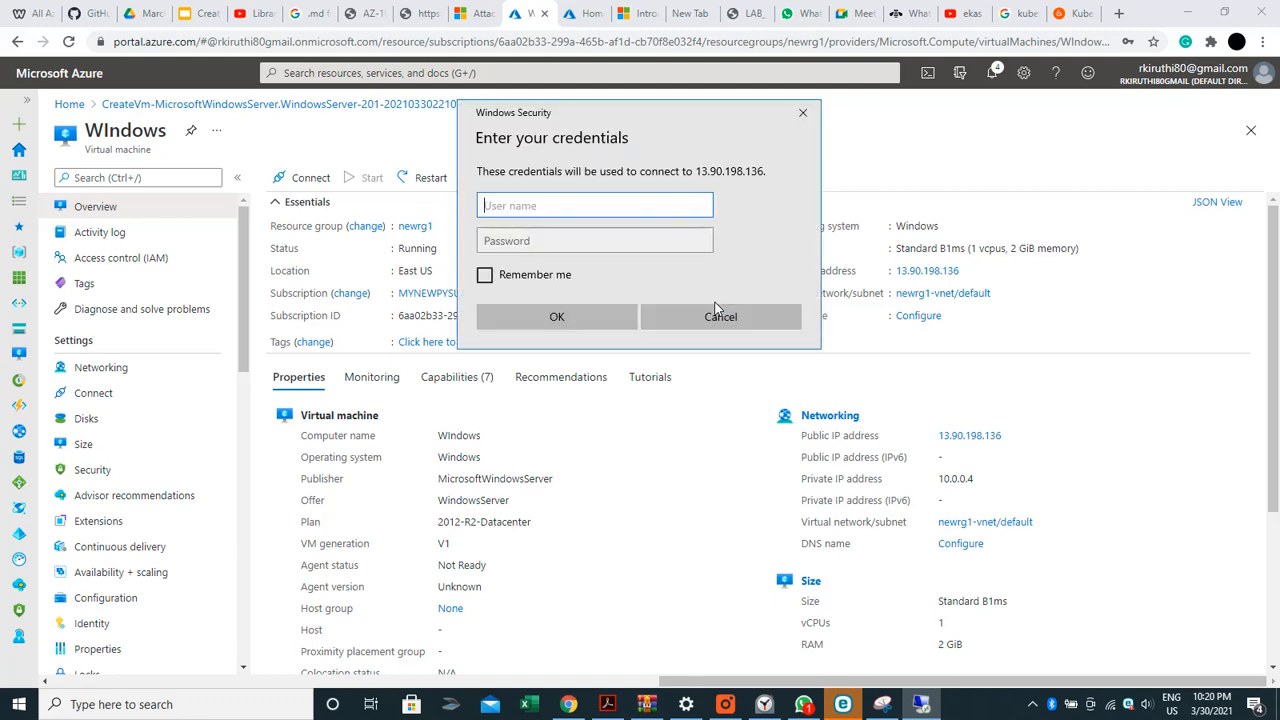
text(Kiru)
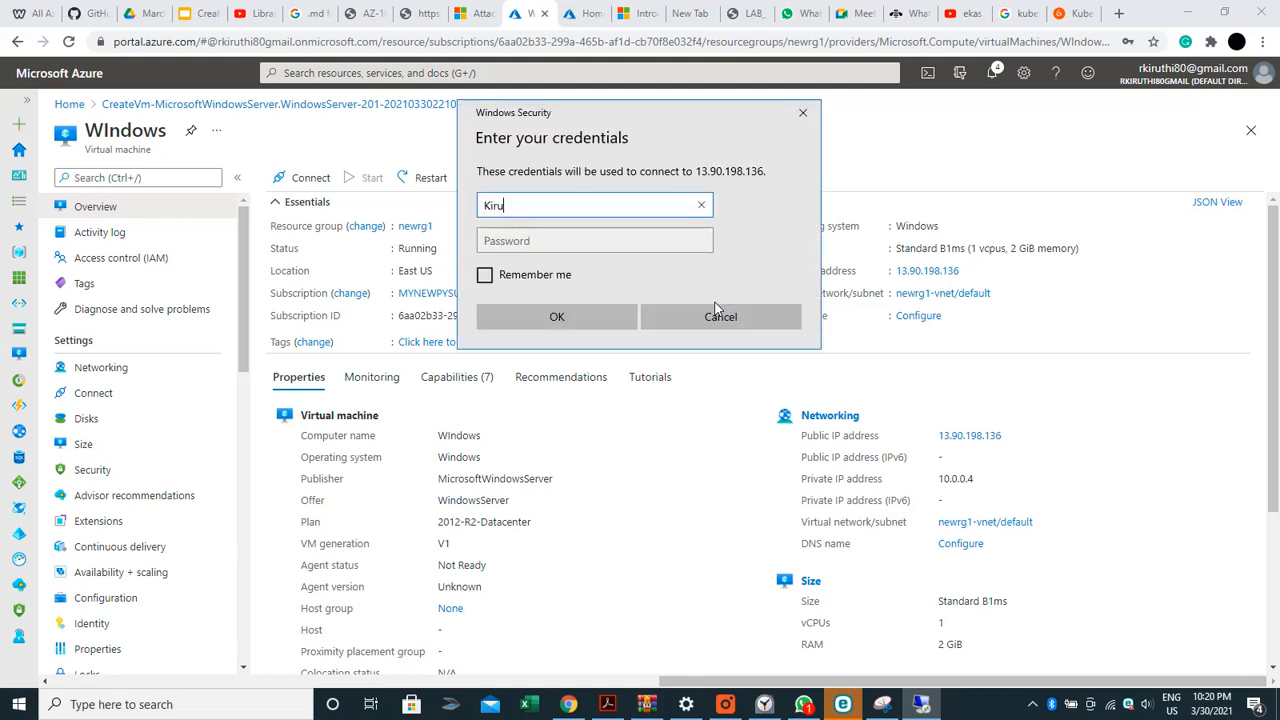
text(thika)
key(Tab)
text(•••)
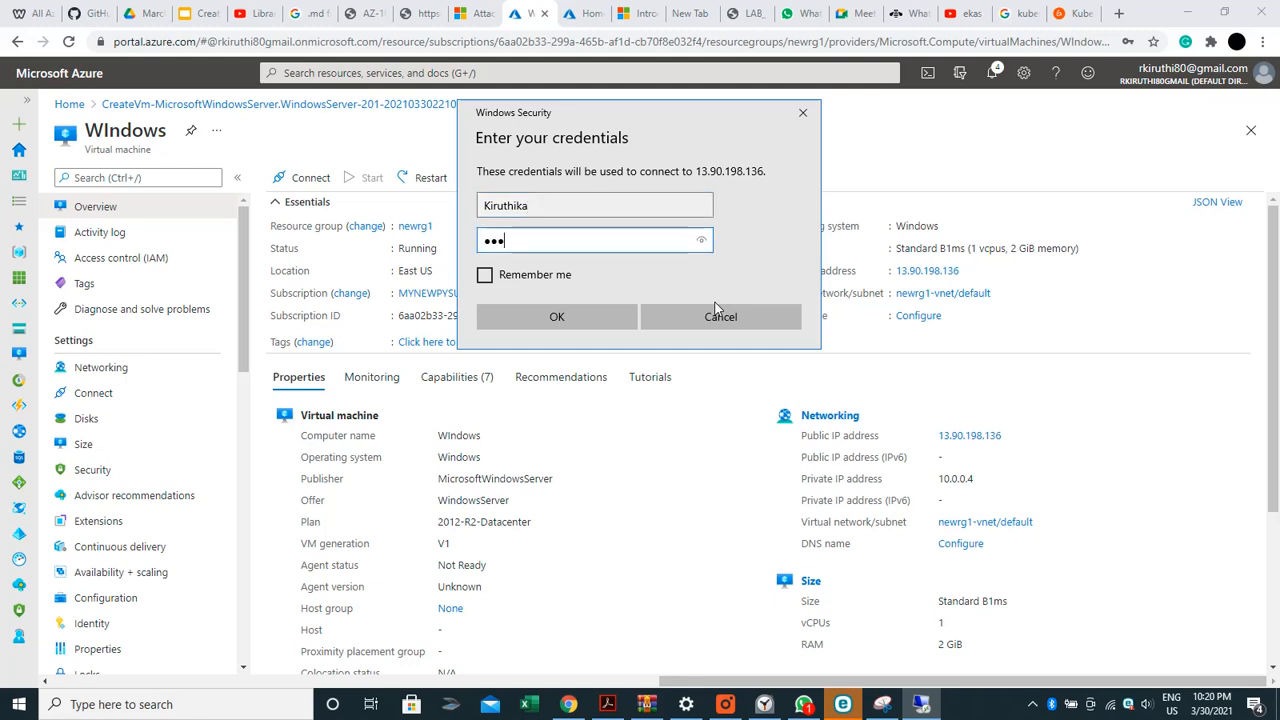
text(•••••••••)
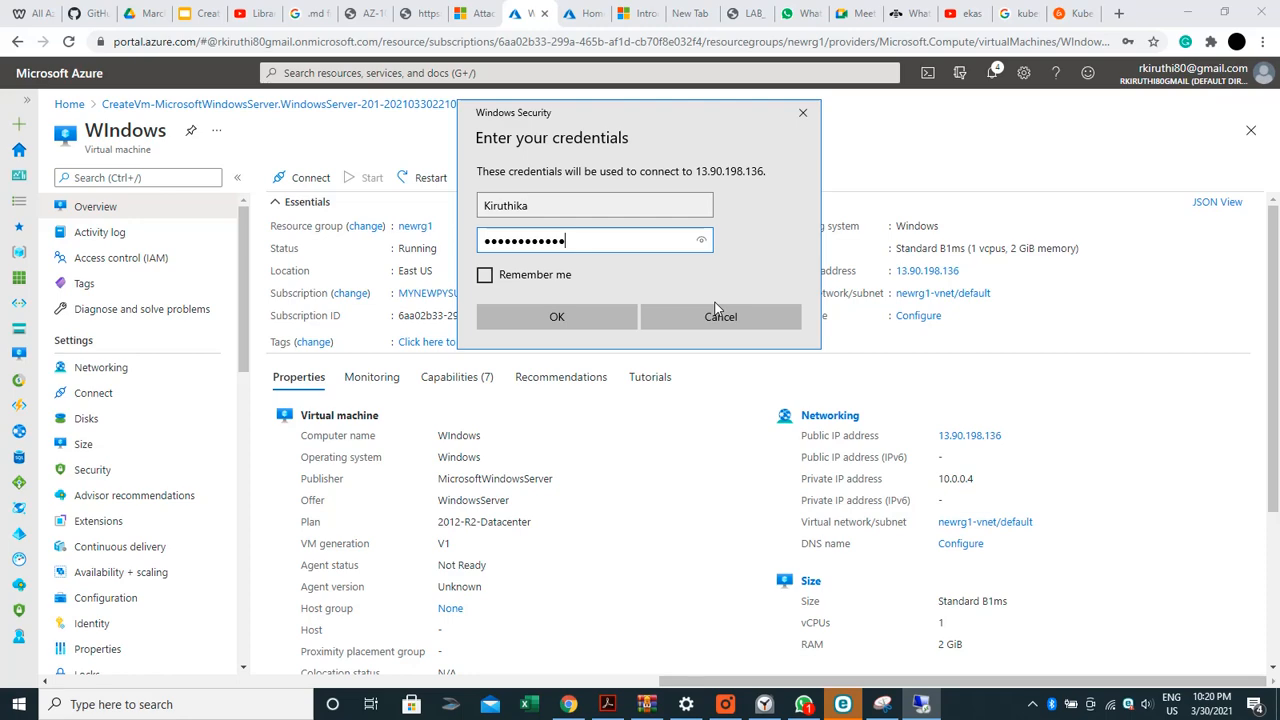
key(Return)
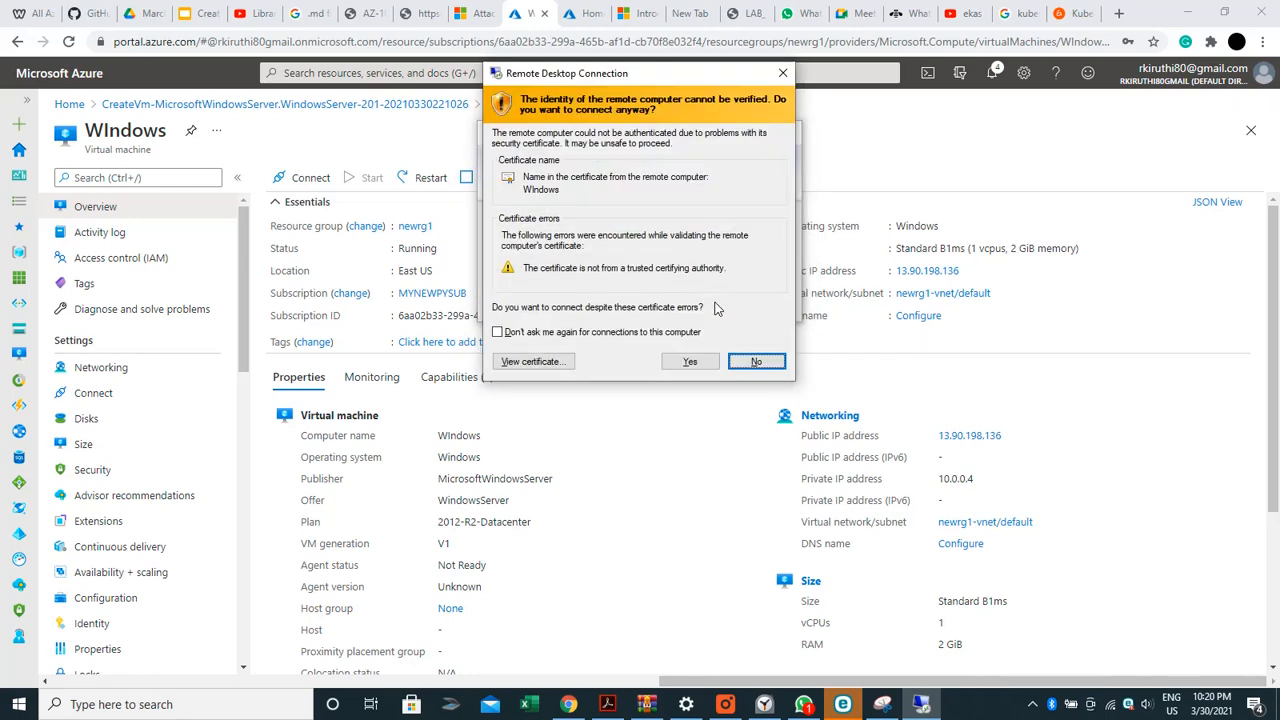
Accept the unverified certificate and dismiss the Networks discovery prompt in Server Manager
click(688, 362)
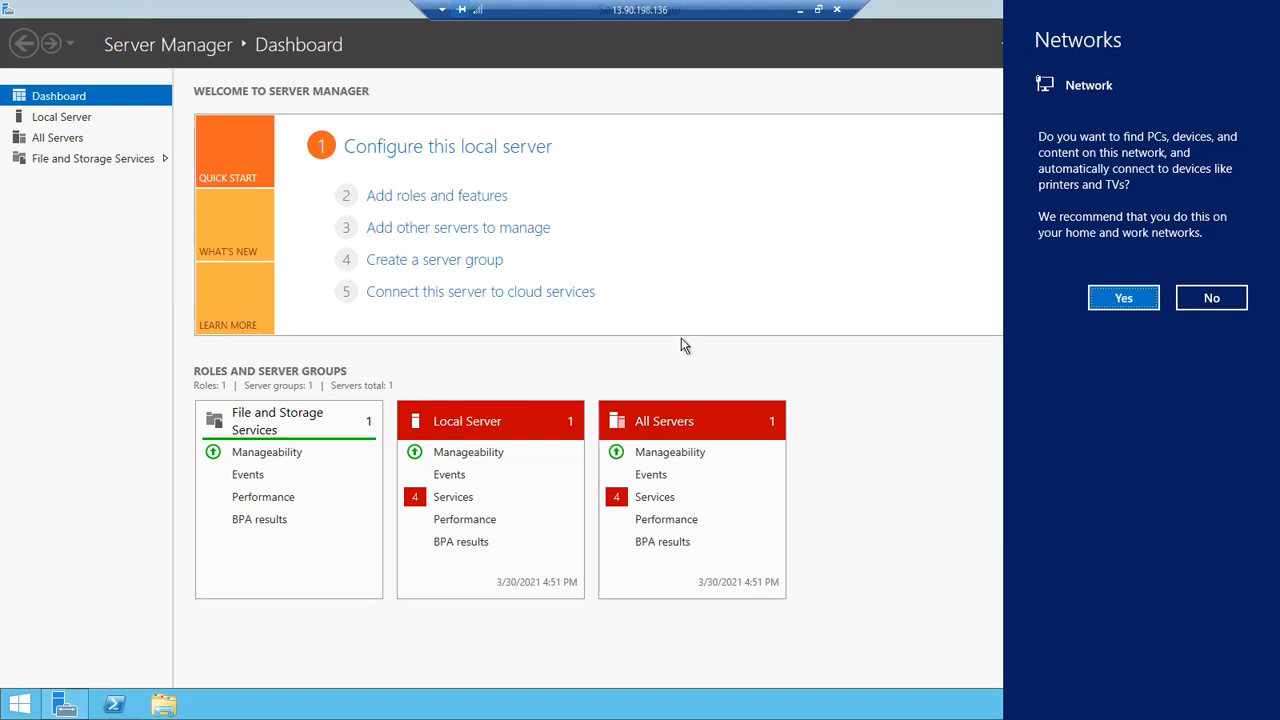
click(72, 124)
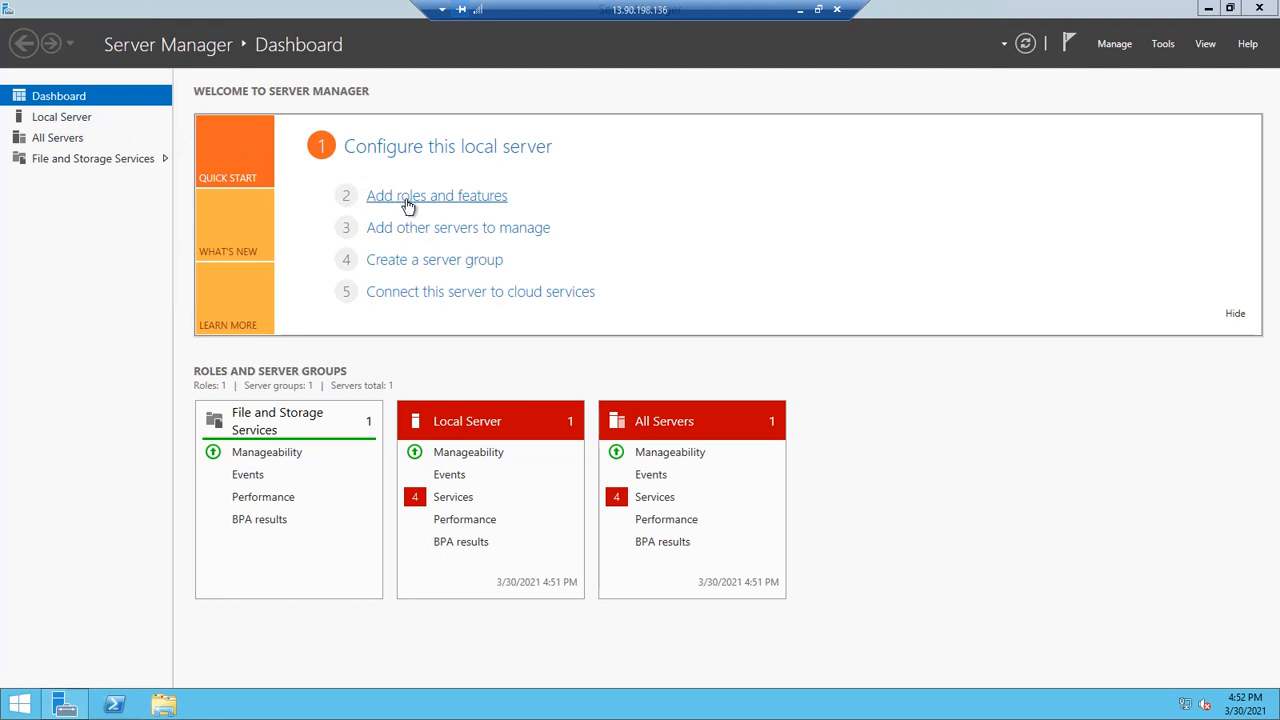
In Add Roles and Features, select Web Server (IIS) with its management tools on this server
click(408, 204)
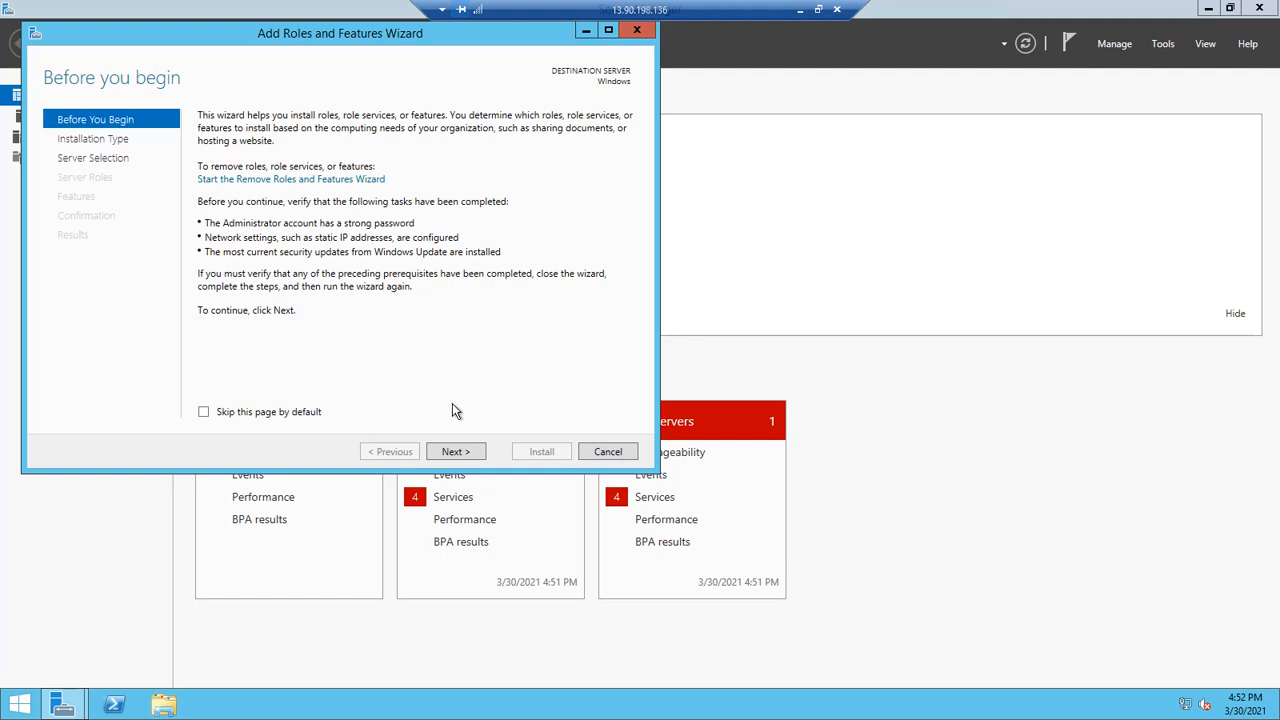
click(466, 456)
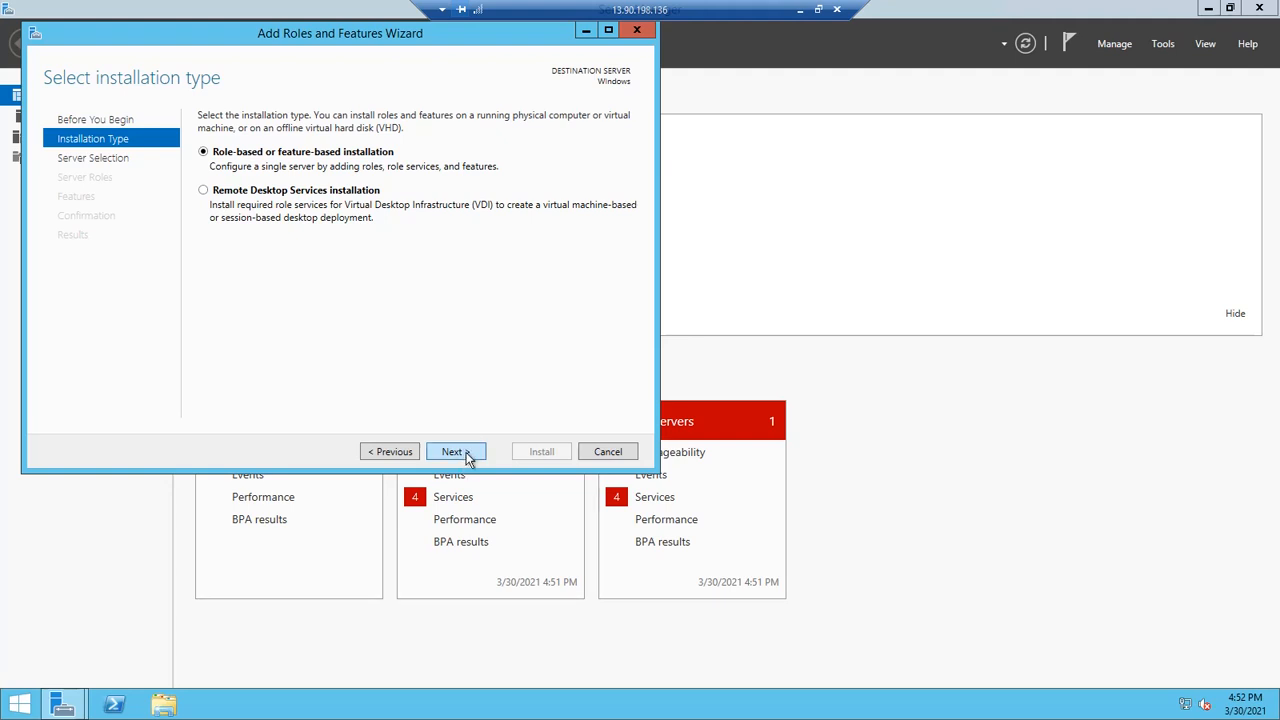
click(469, 458)
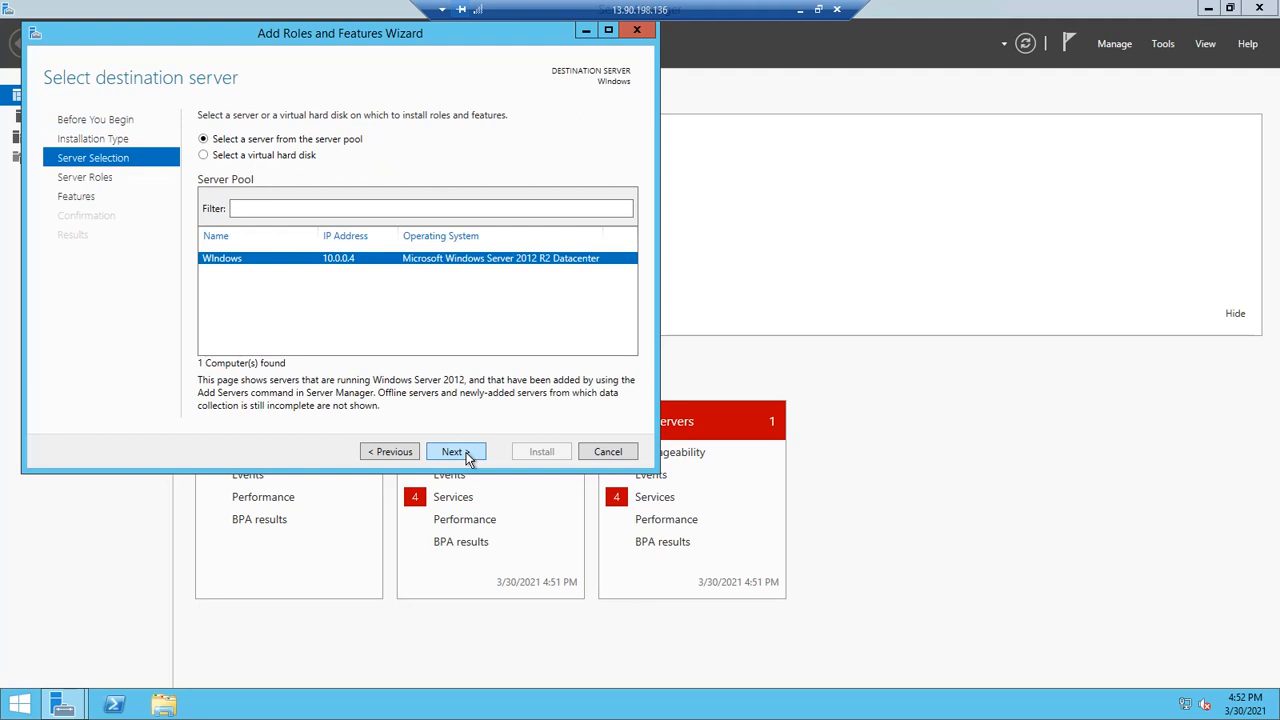
click(469, 458)
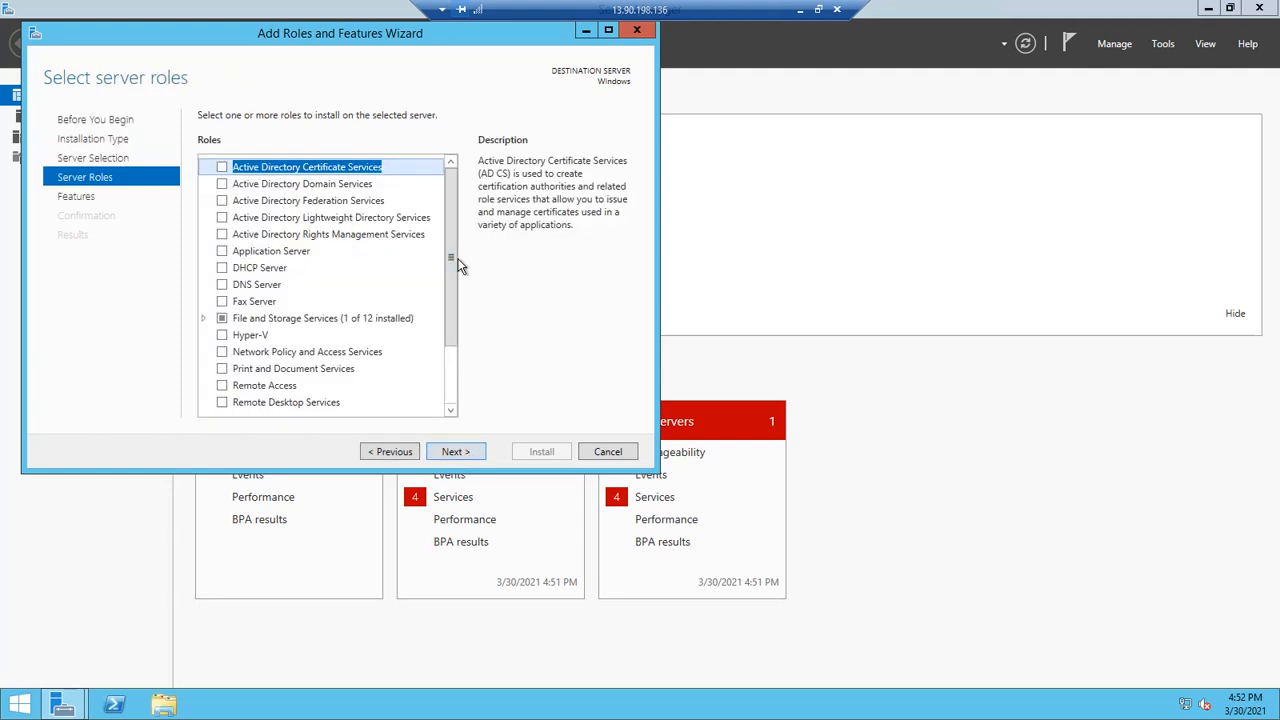
click(450, 378)
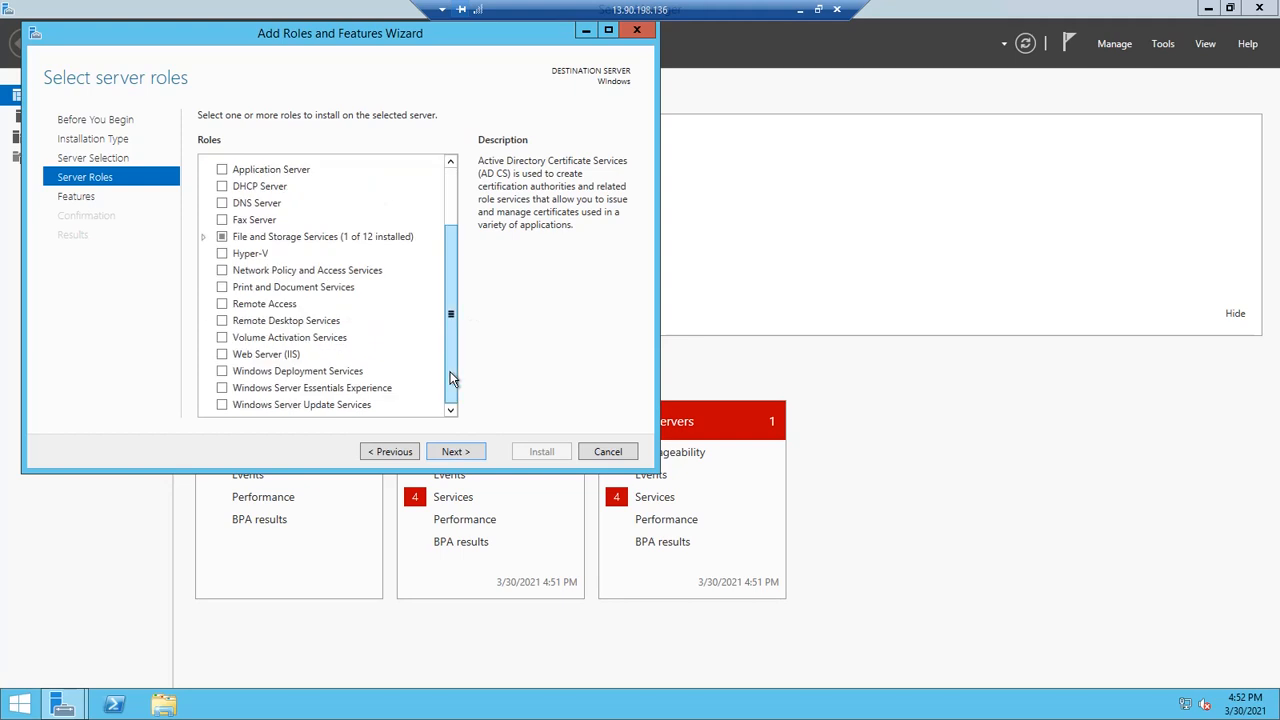
click(293, 361)
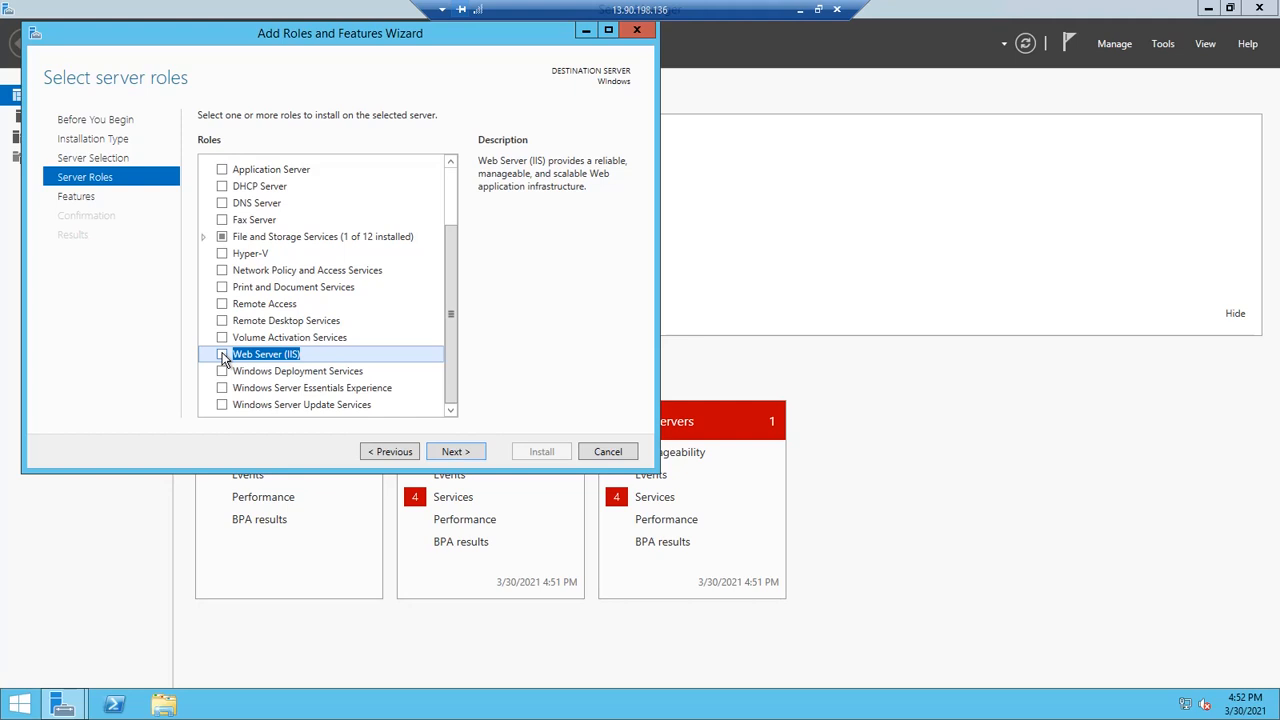
click(223, 356)
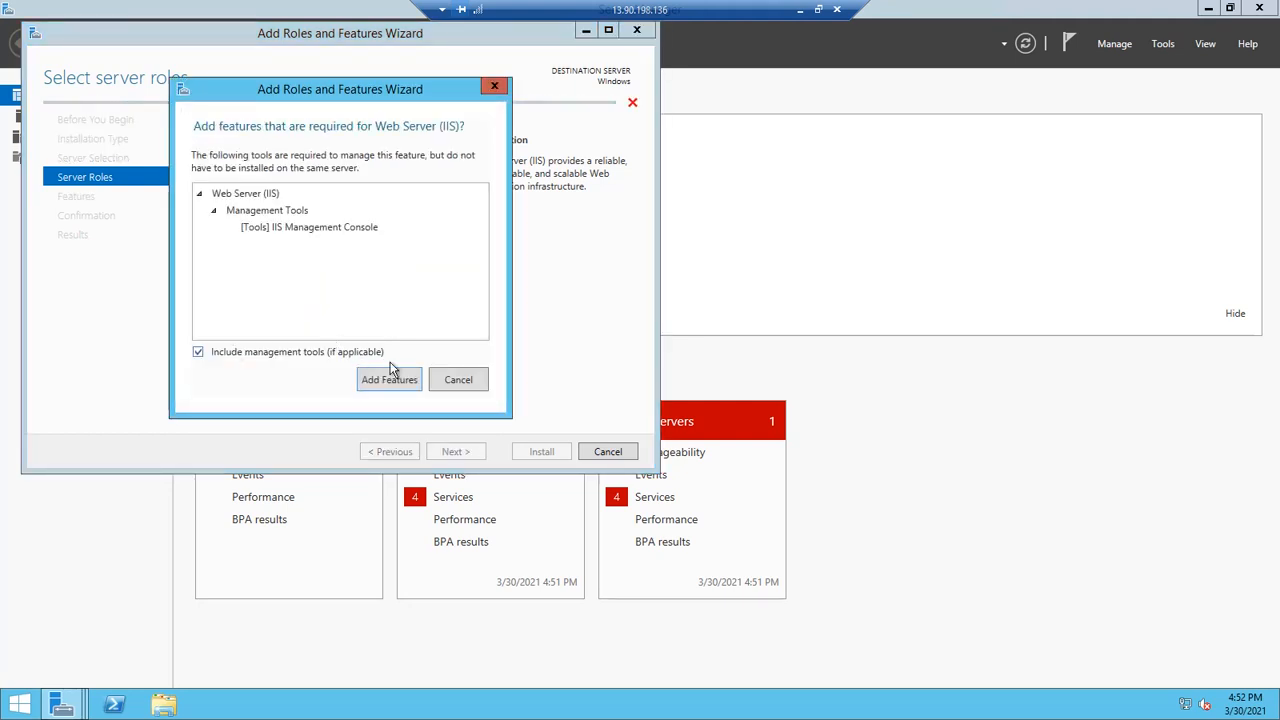
click(390, 380)
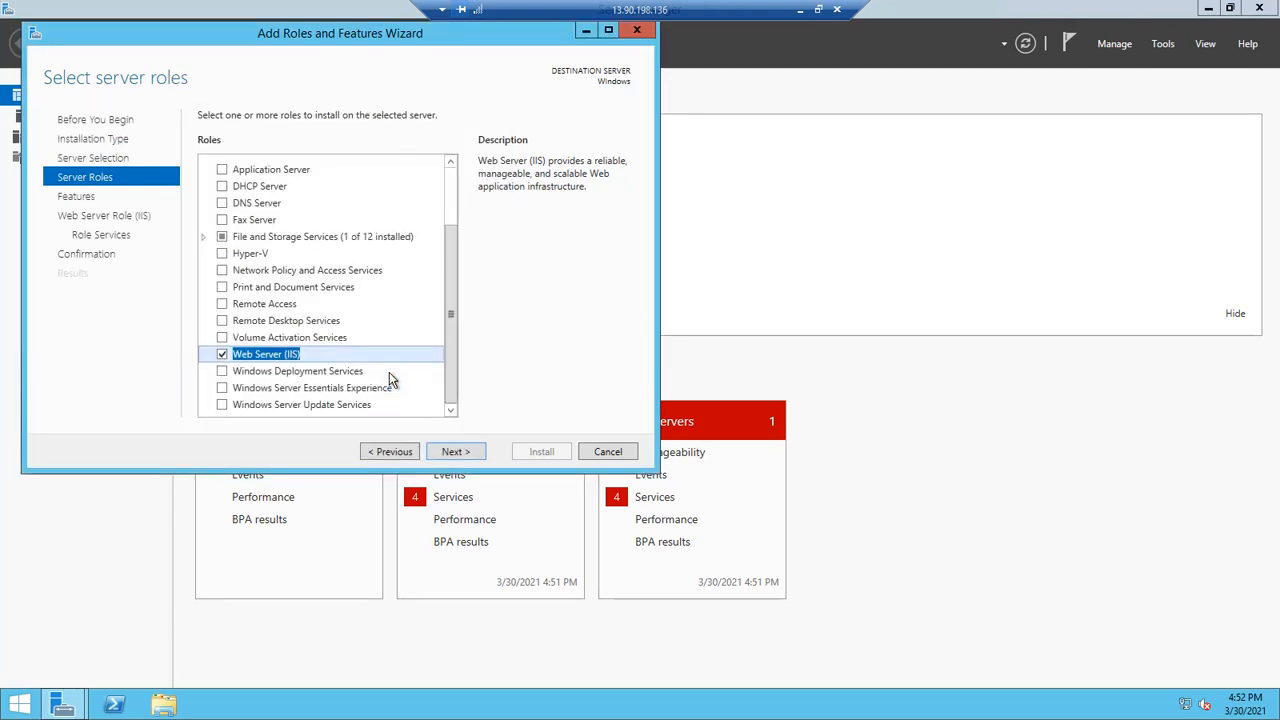
Keep default features and role services and begin the IIS installation
click(455, 451)
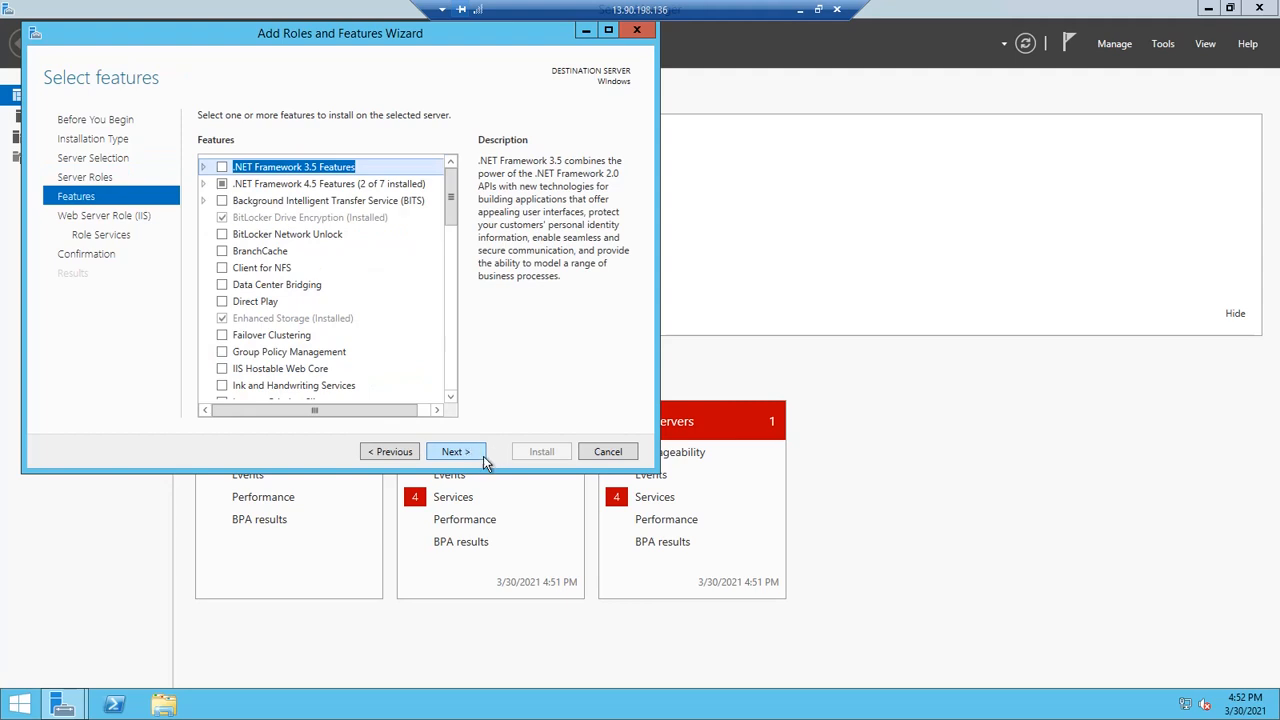
click(470, 458)
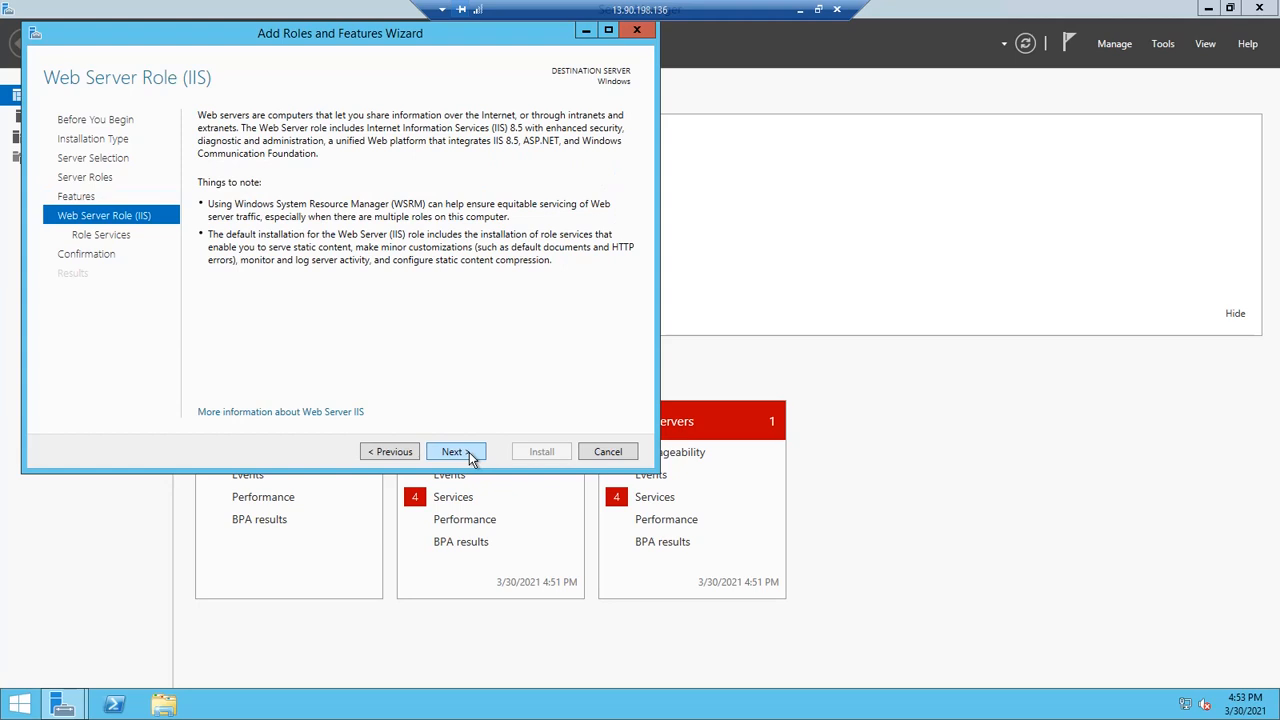
click(472, 457)
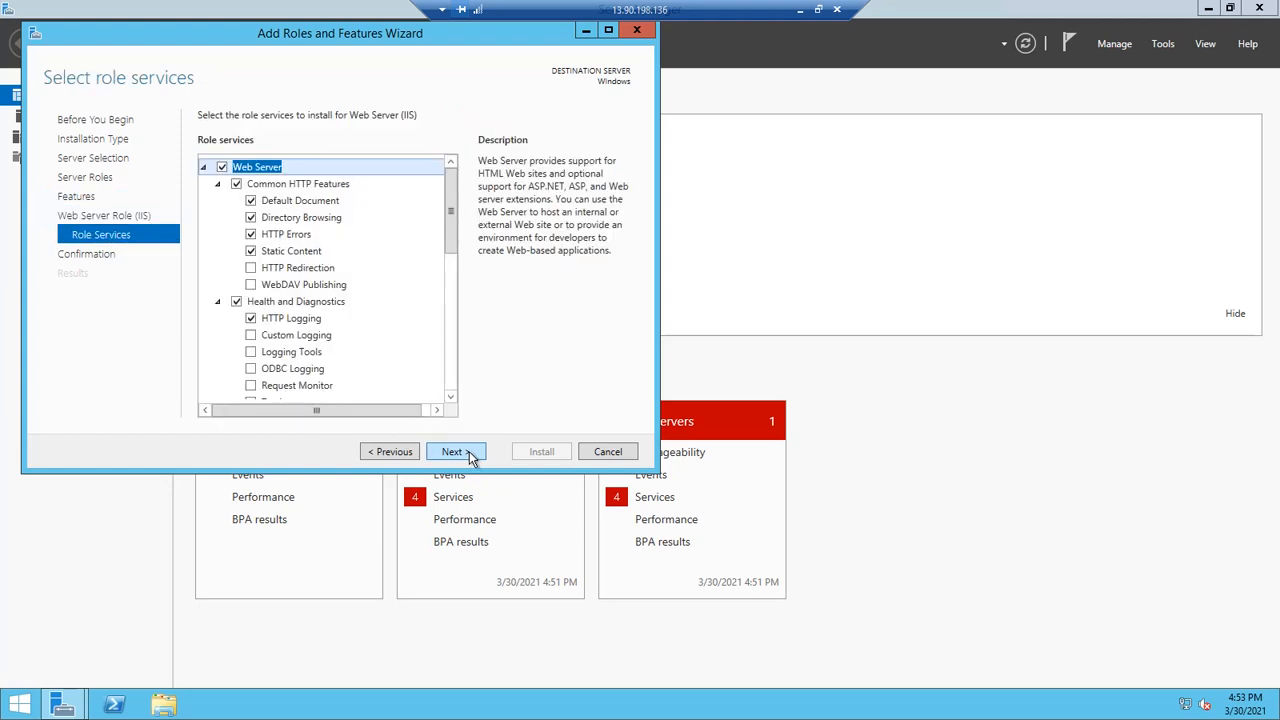
click(472, 457)
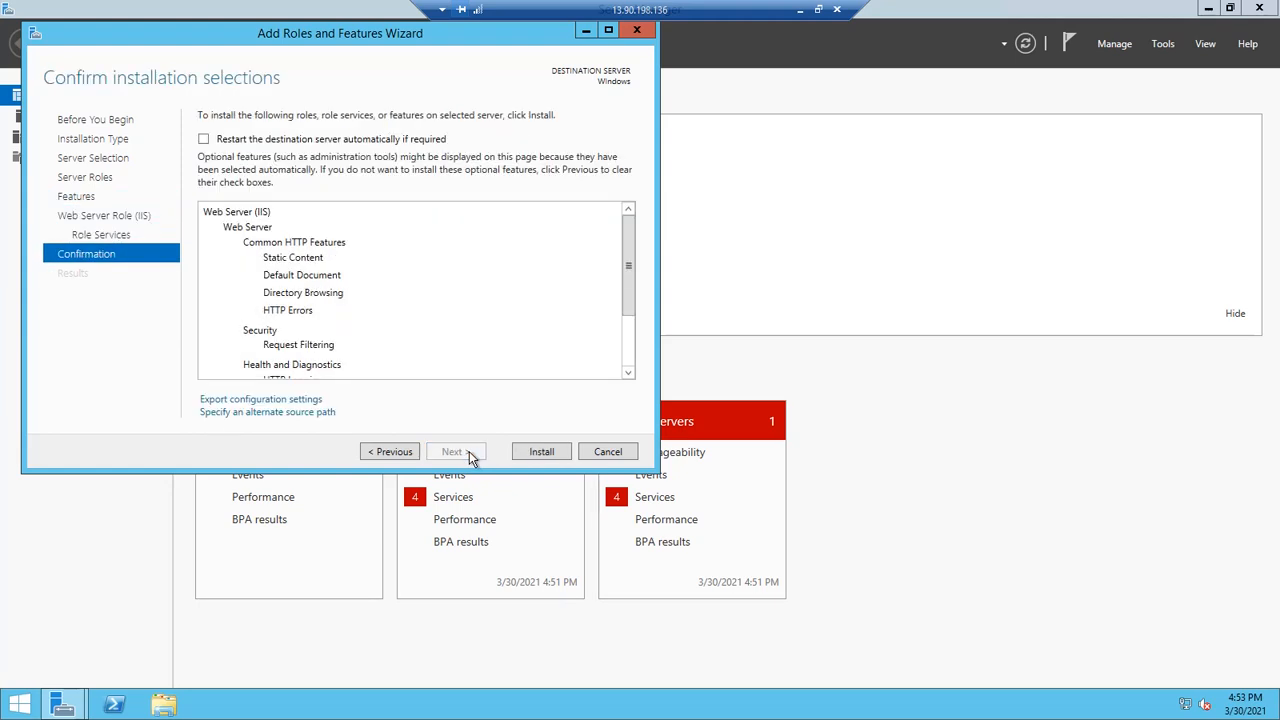
click(541, 452)
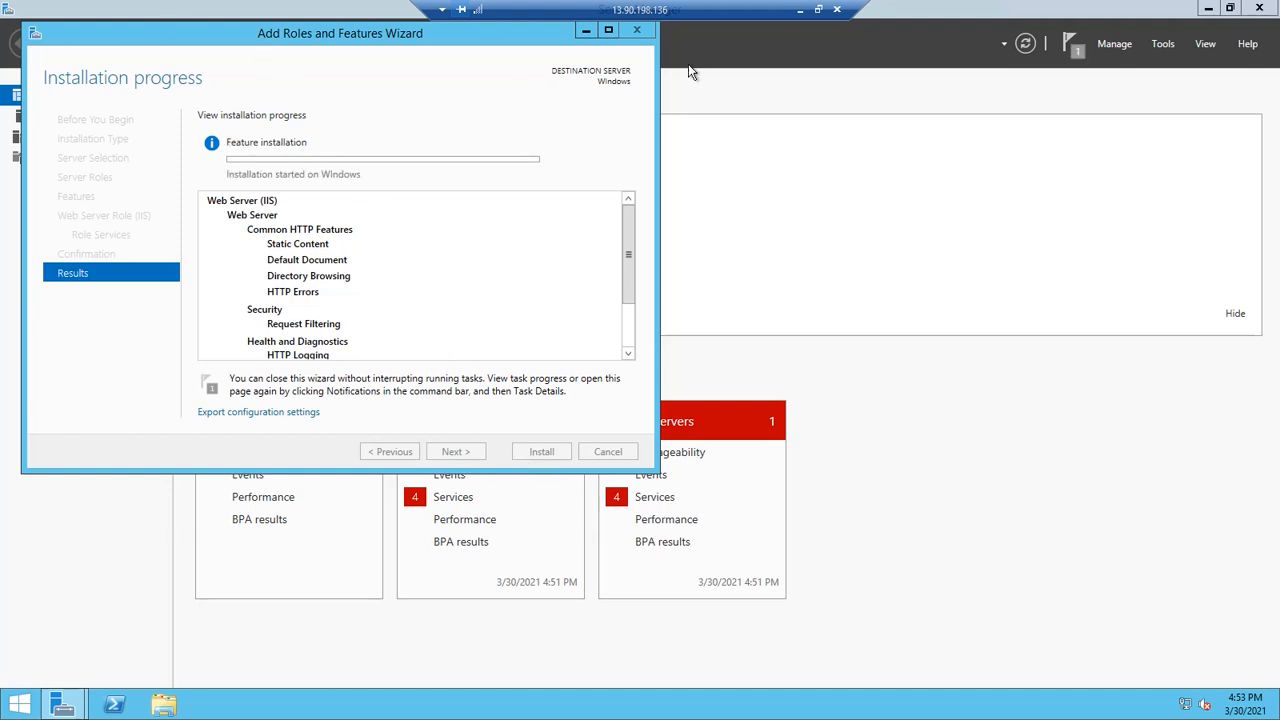
Minimize the Remote Desktop session to get back to the Azure VM overview
click(799, 10)
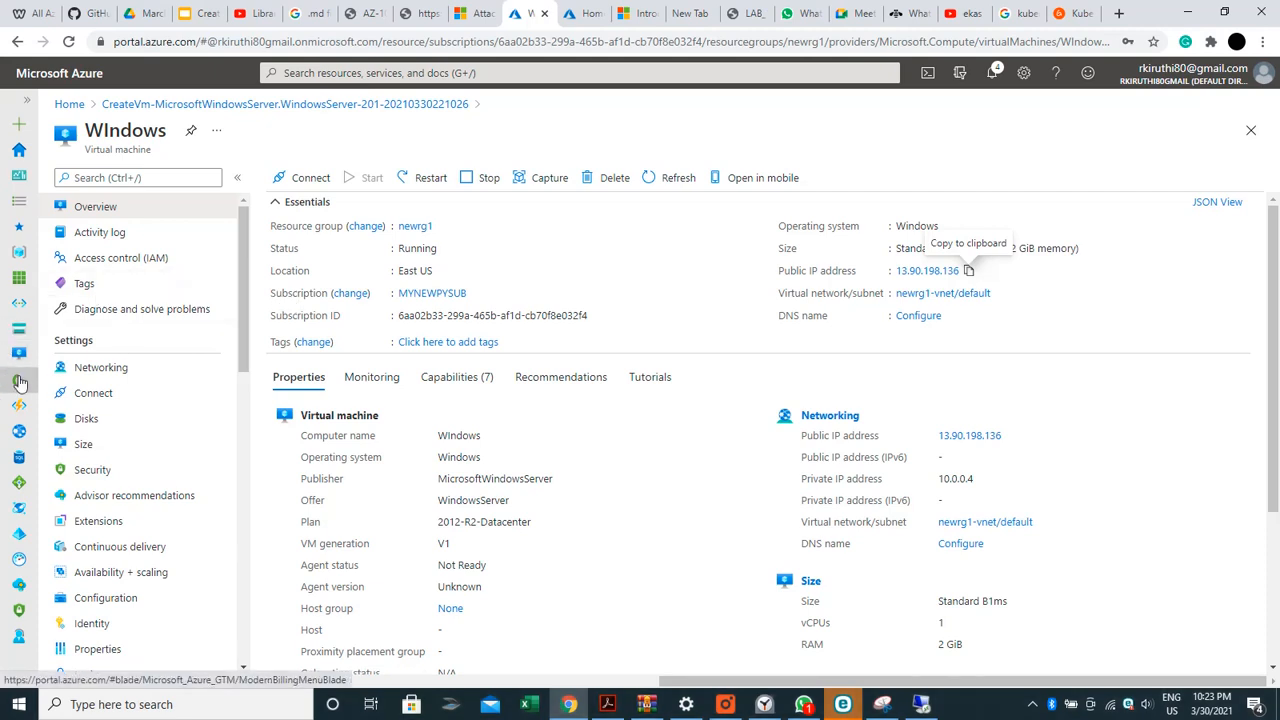
Begin creating a new virtual machine in the NewRG resource group
mouse_move(18, 352)
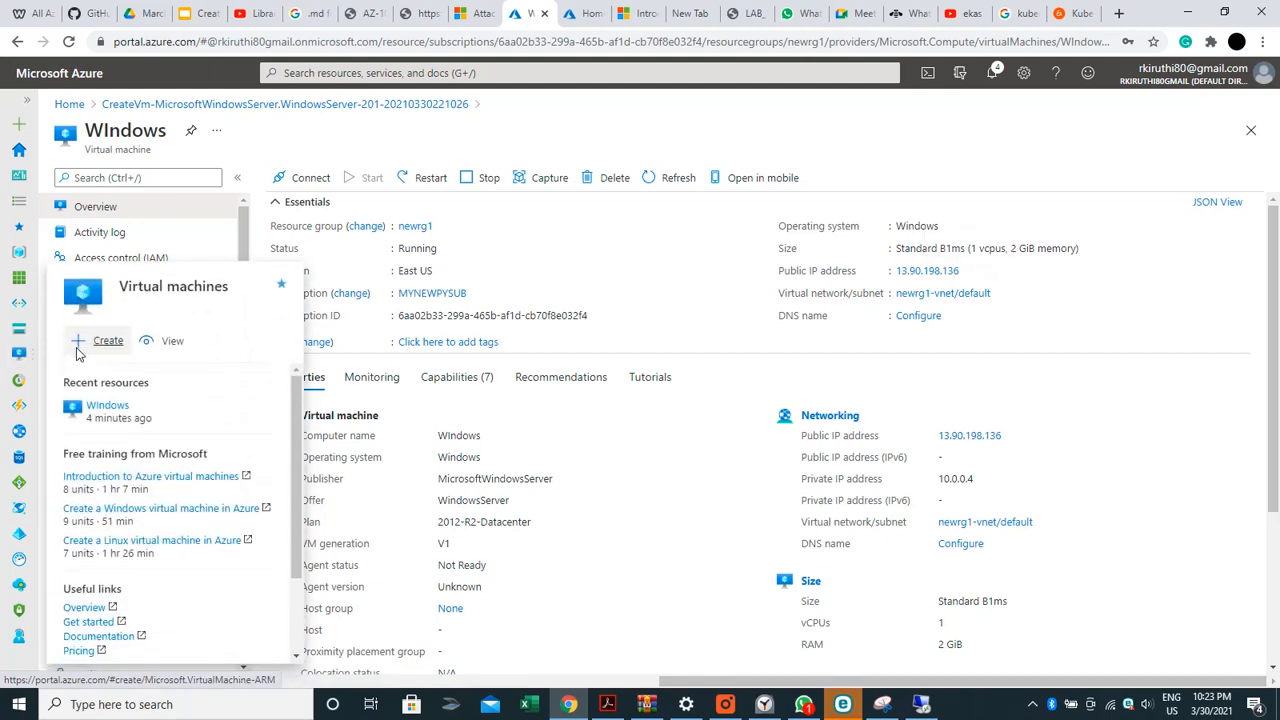
click(78, 355)
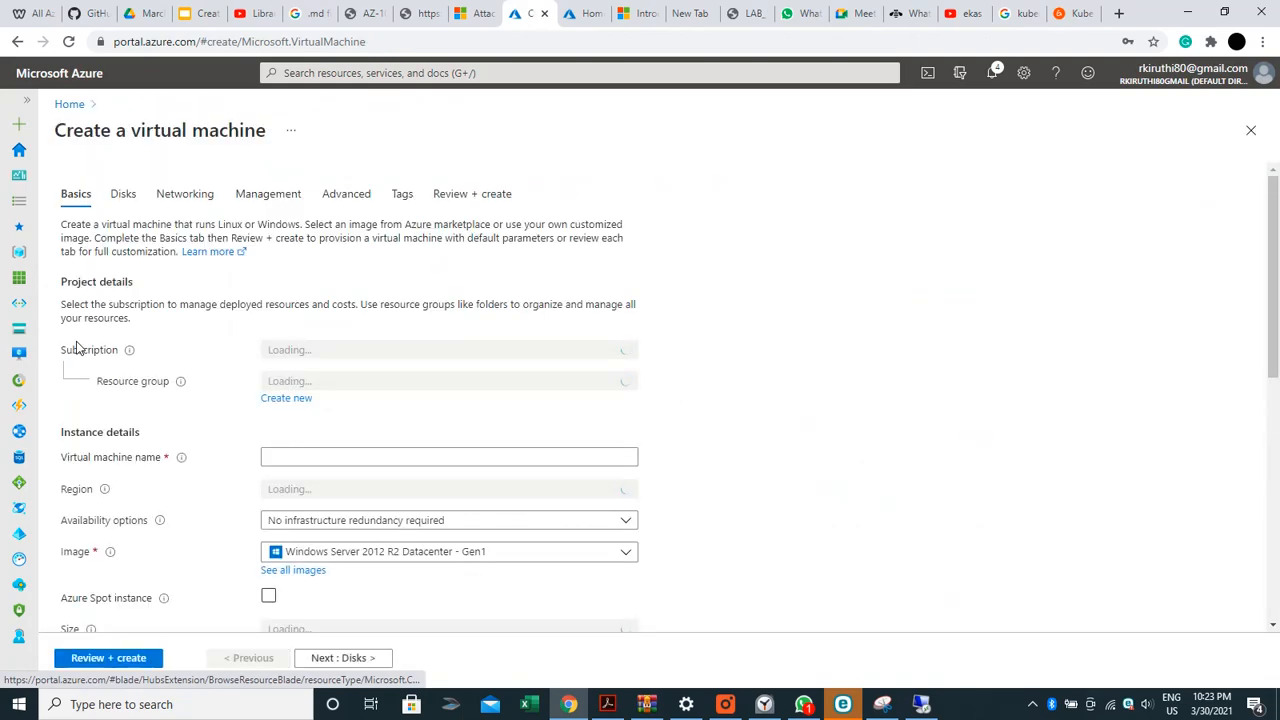
scroll(78, 346, down, 2)
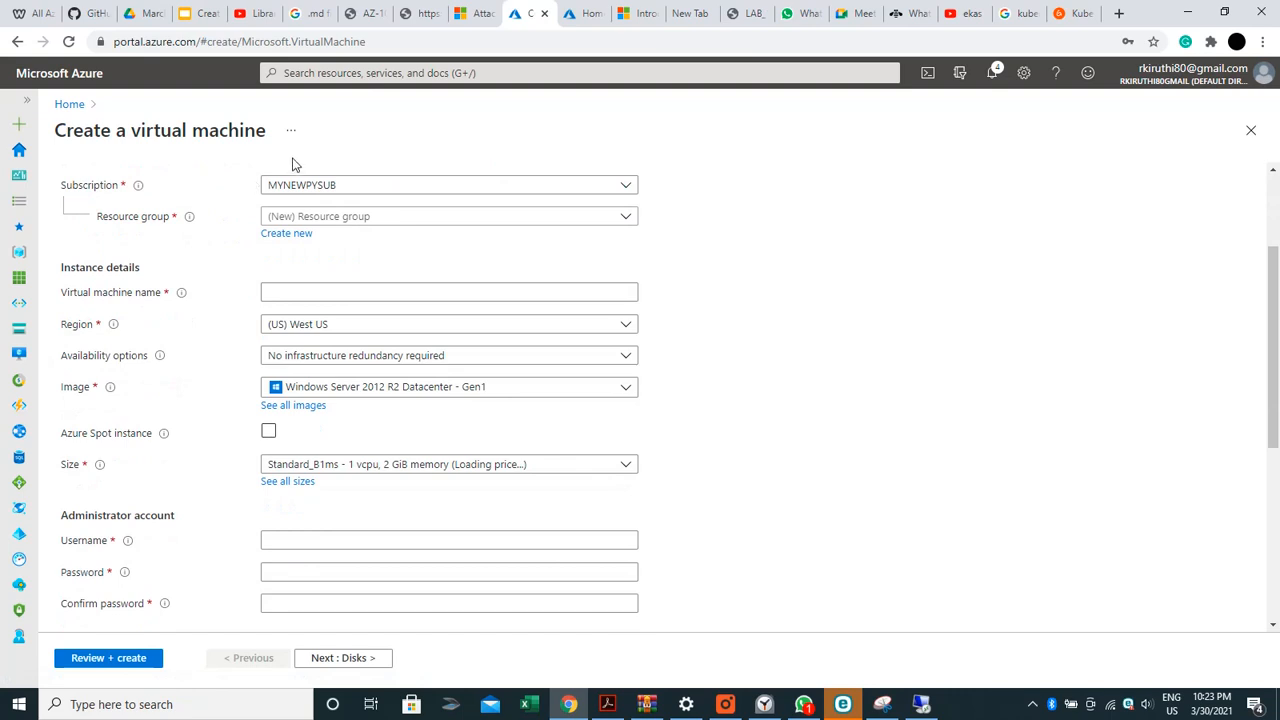
click(346, 217)
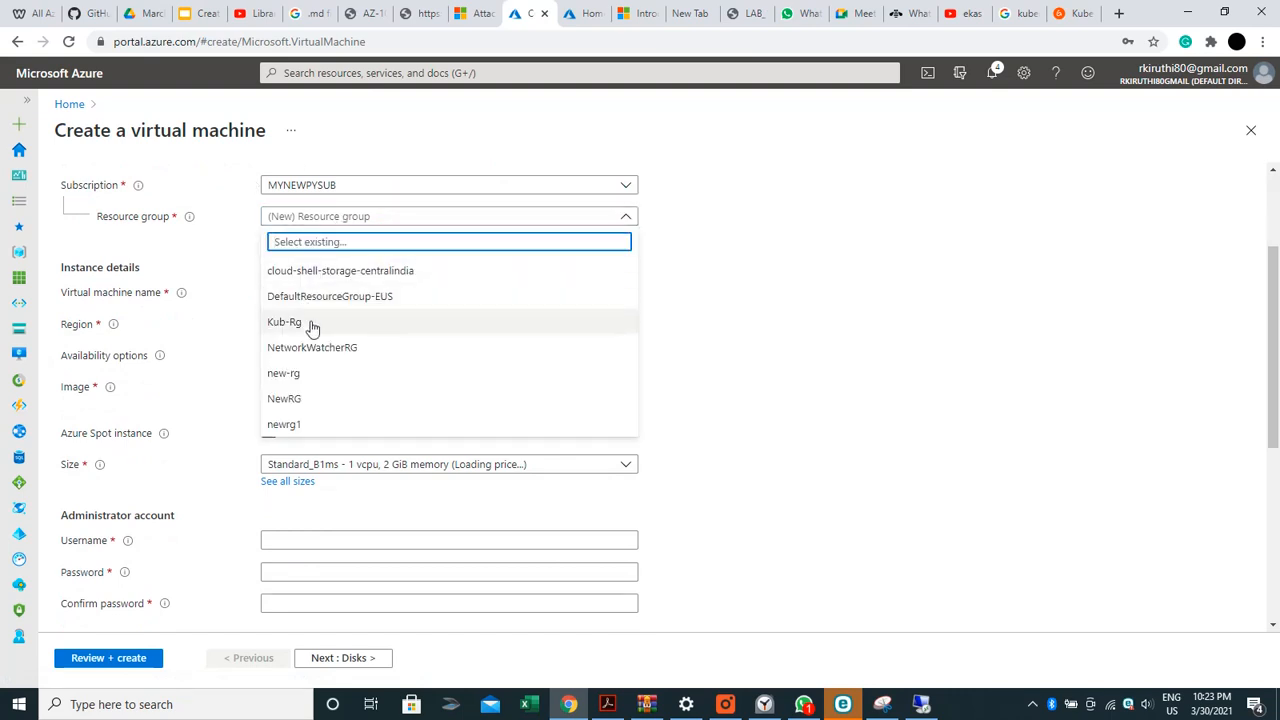
click(322, 408)
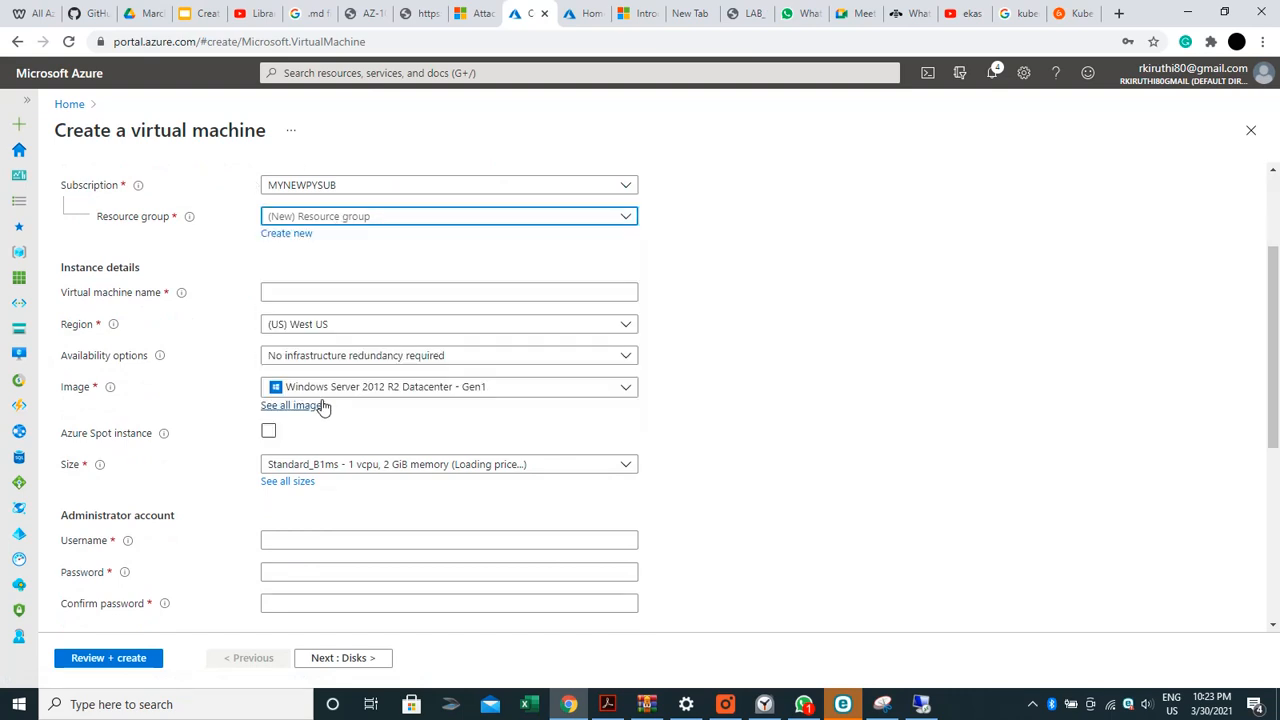
Name the virtual machine Linux and open the Image dropdown
click(296, 285)
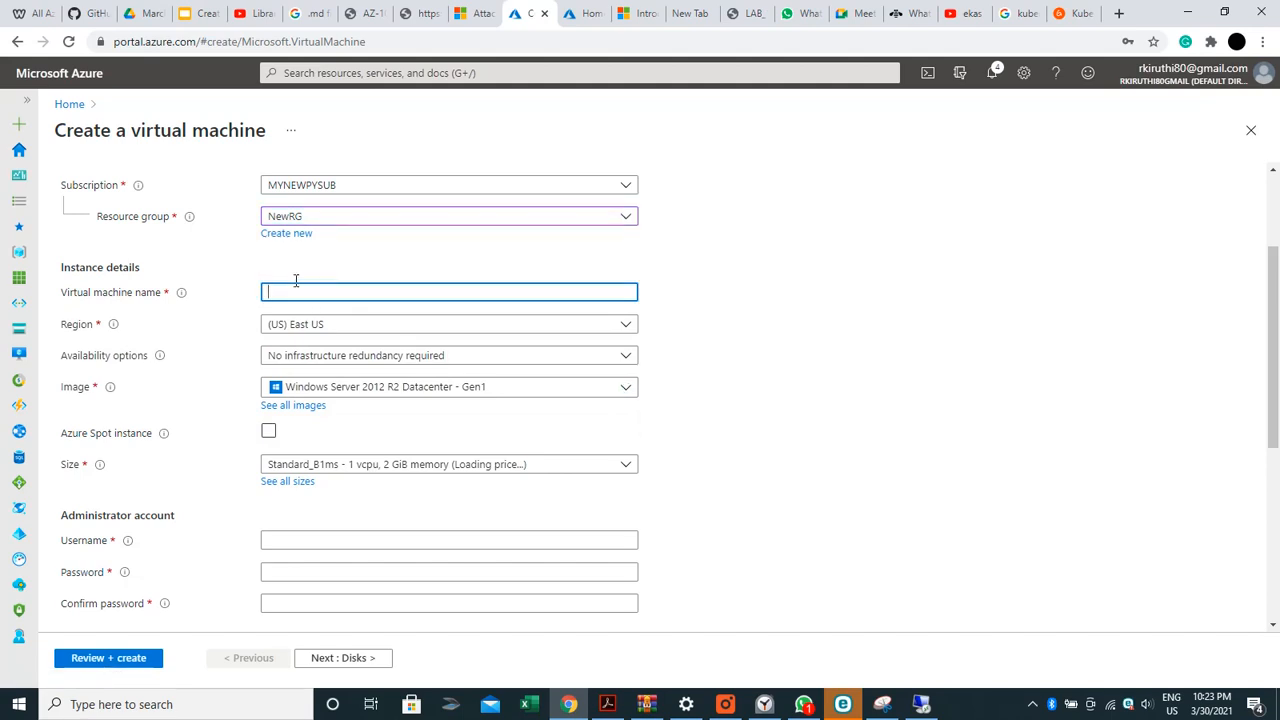
text(Linux)
click(323, 388)
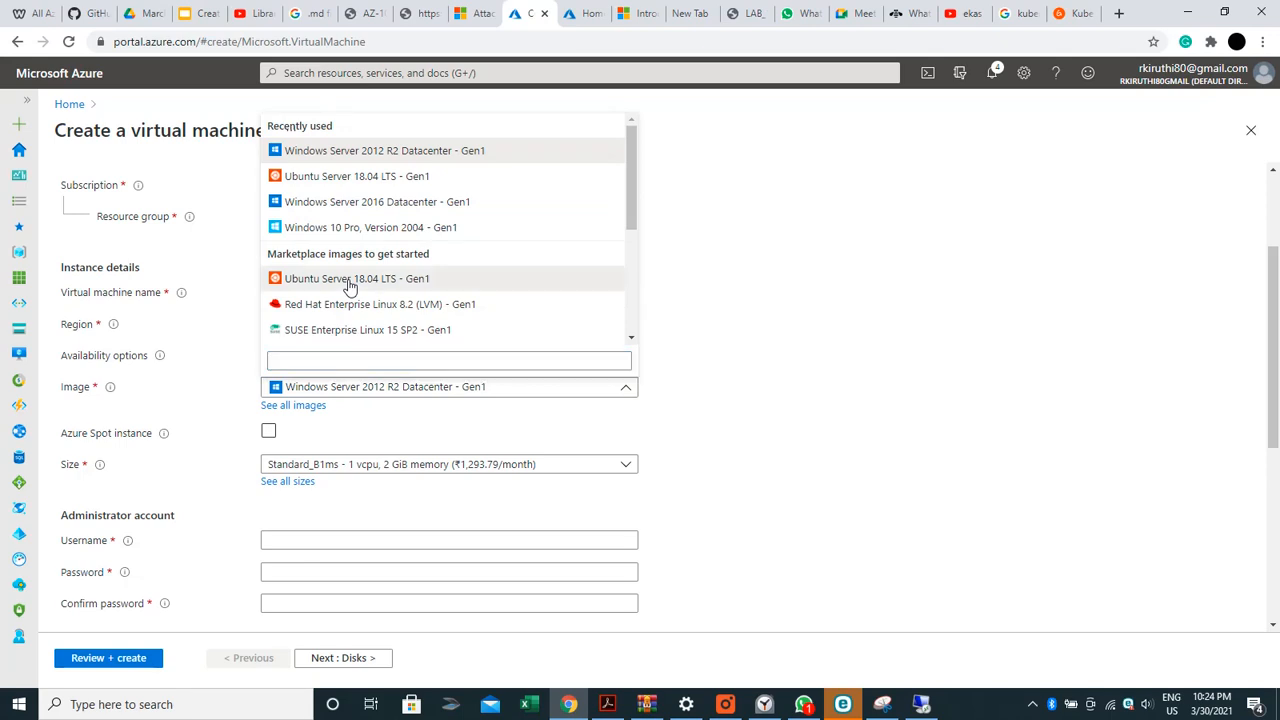
Choose Ubuntu Server 18.04 LTS with password login, entering the admin username and password twice
click(348, 279)
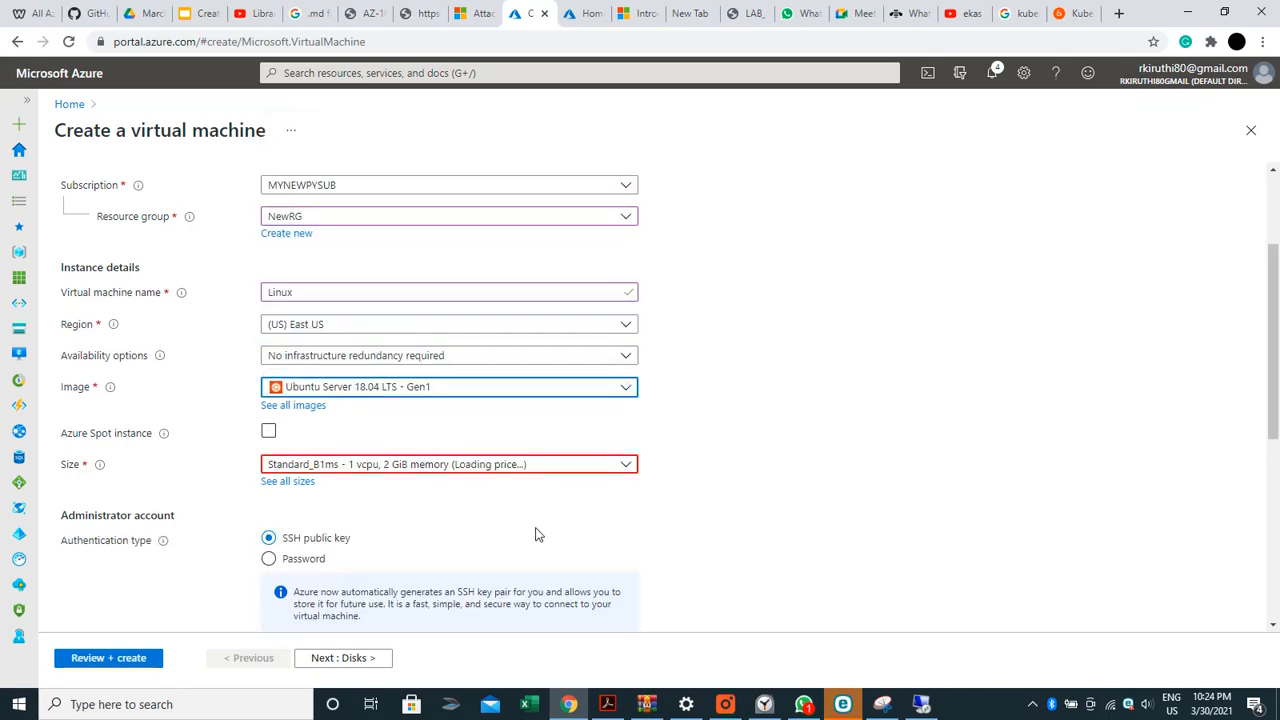
click(274, 563)
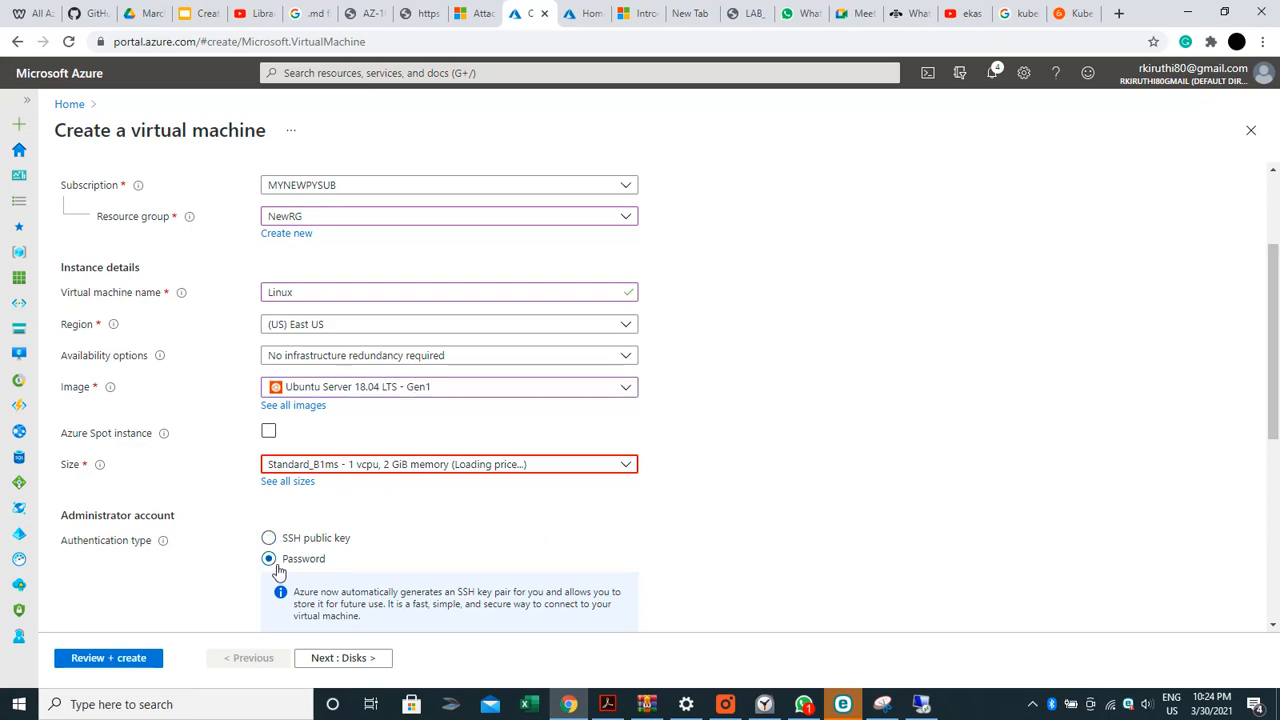
click(325, 596)
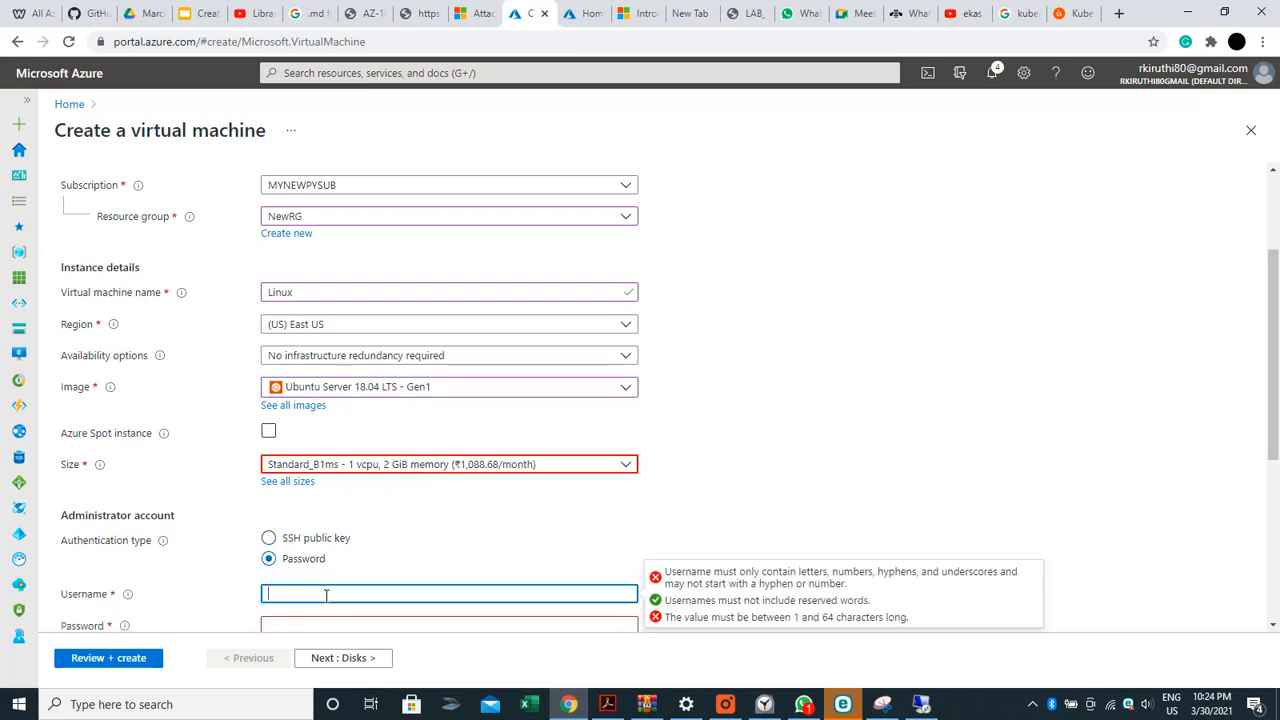
text(Kiruthika)
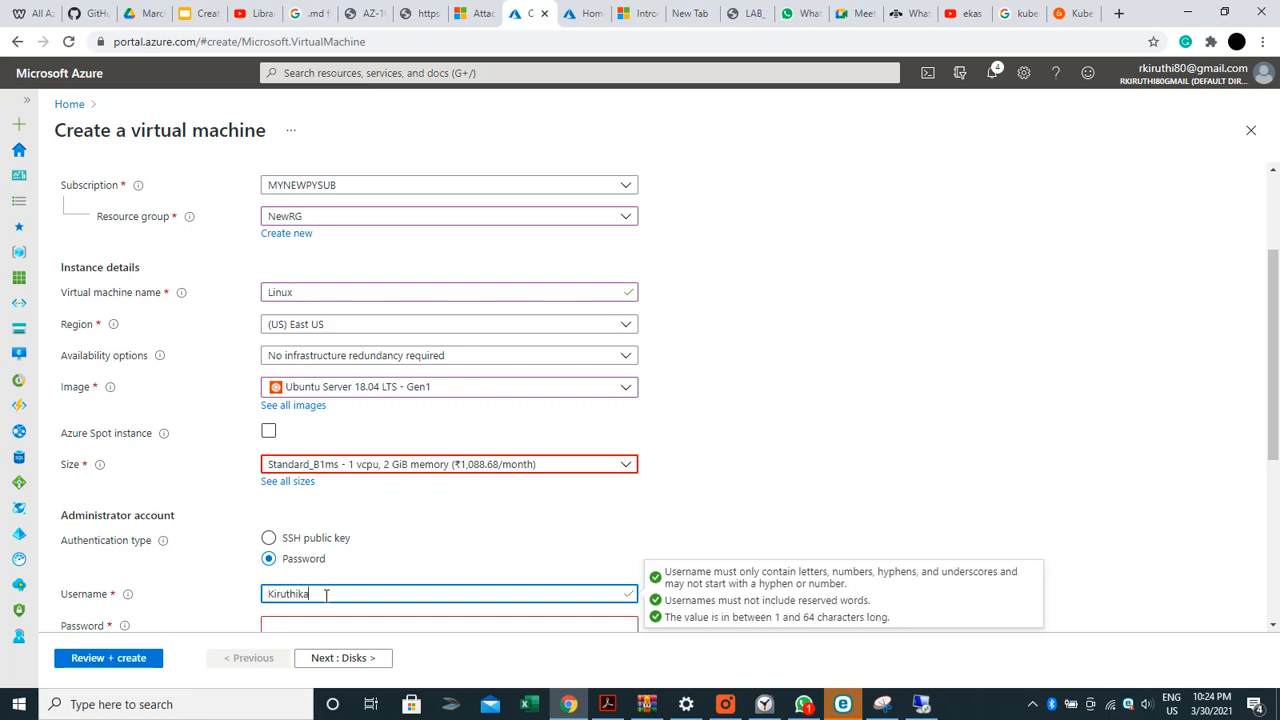
key(Tab)
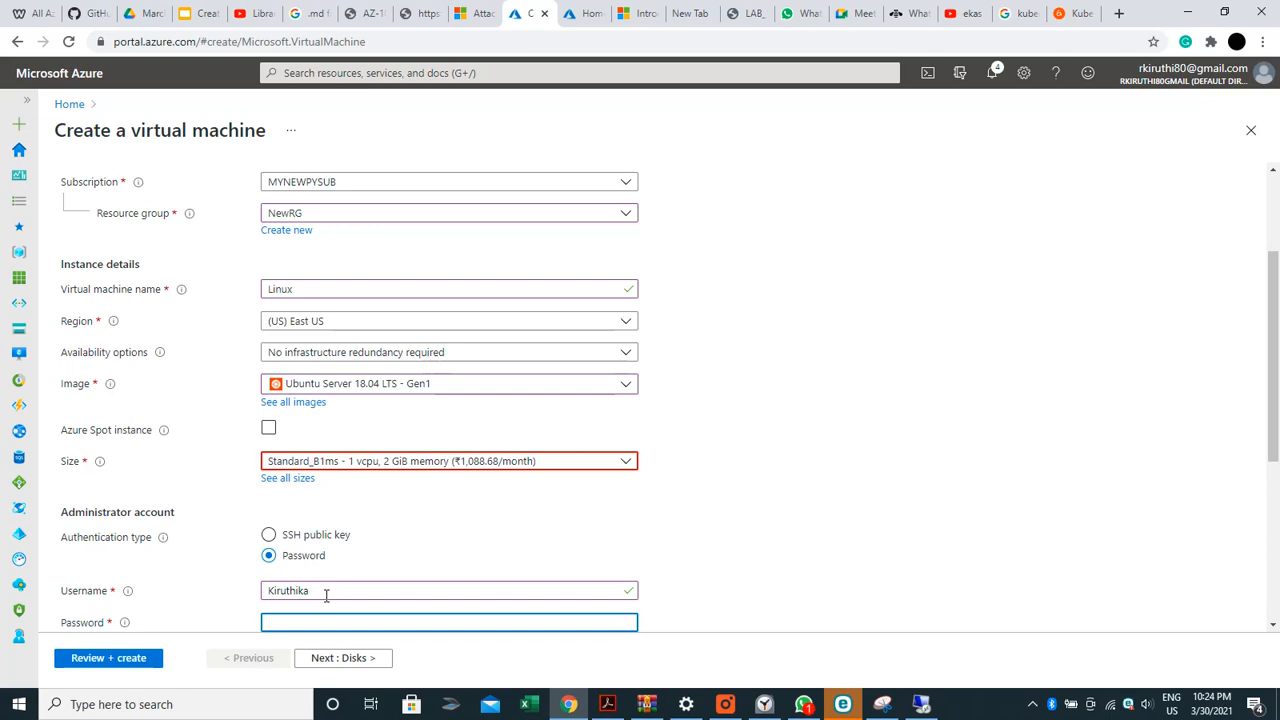
text(••••••••••••)
key(Tab)
text(•••)
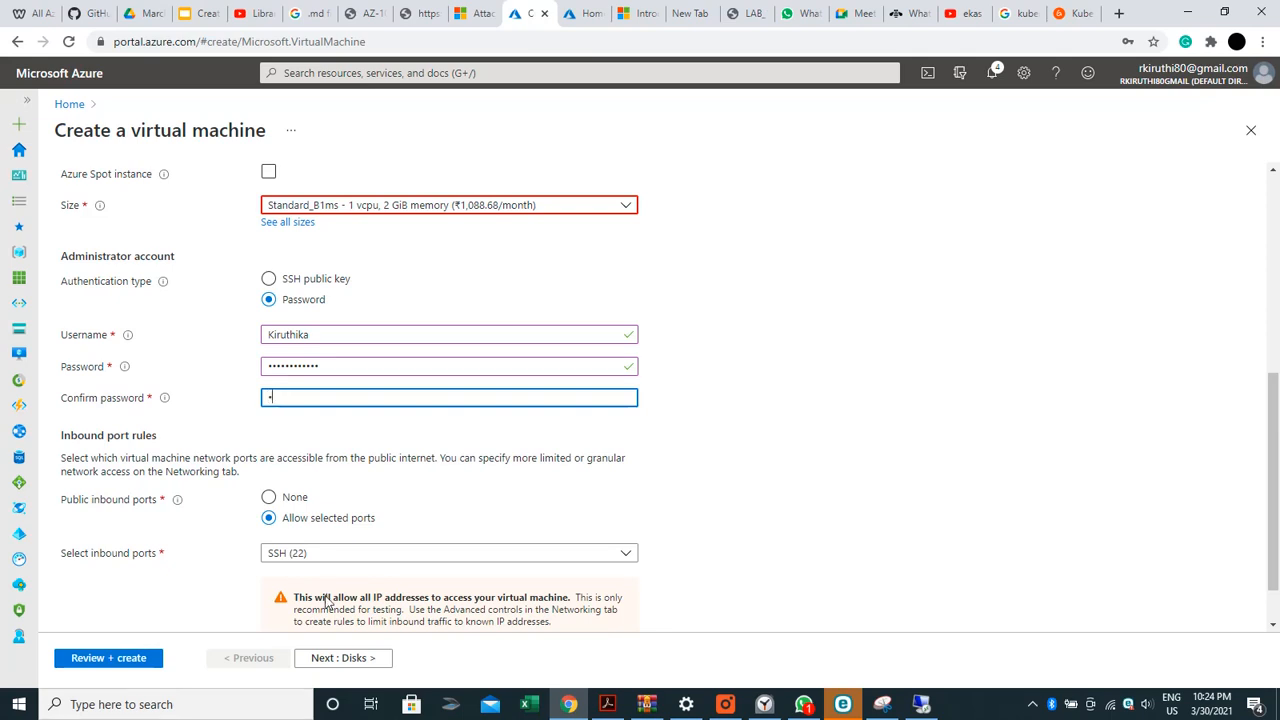
text(•••••••)
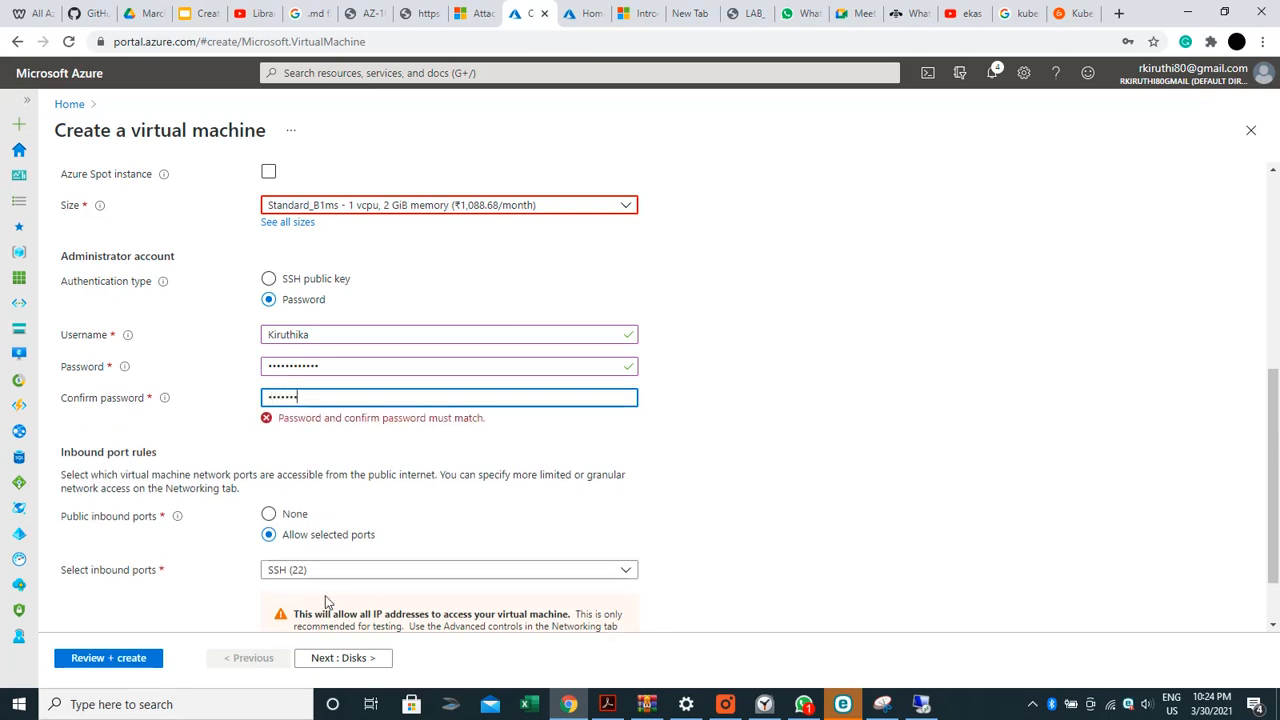
text(••)
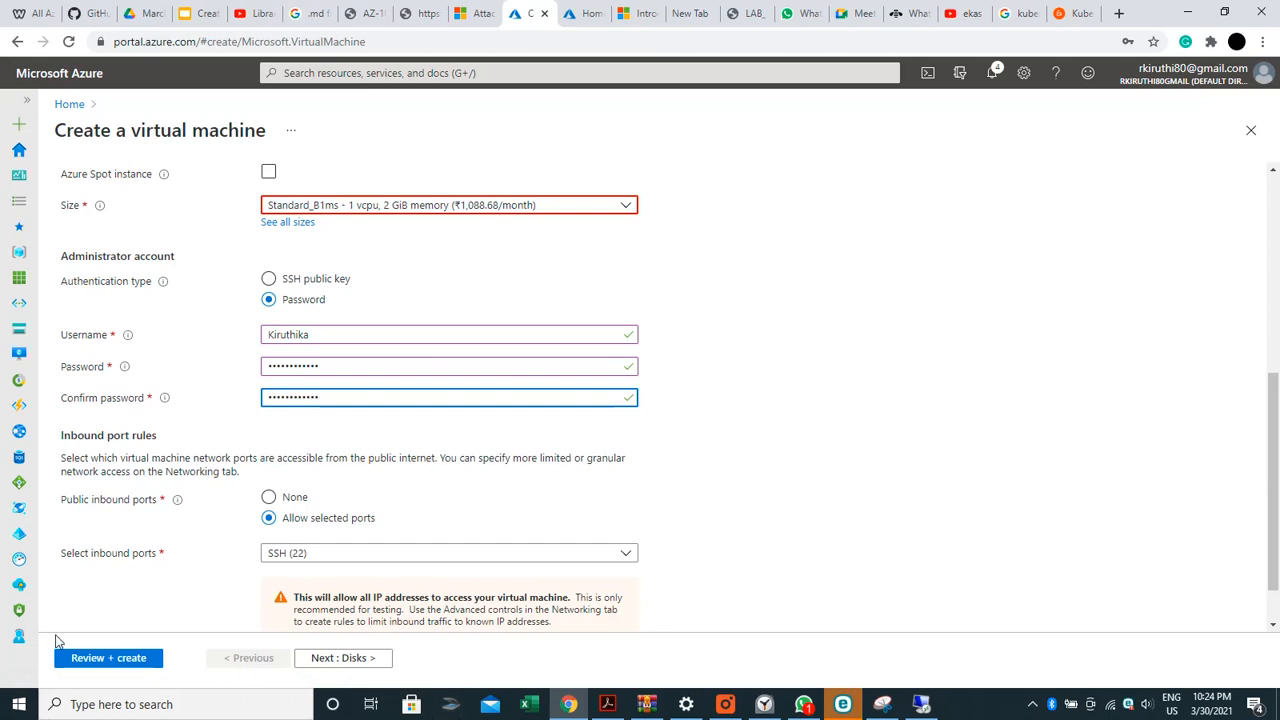
Allow inbound HTTP (80) in addition to SSH and continue to Disks
click(354, 558)
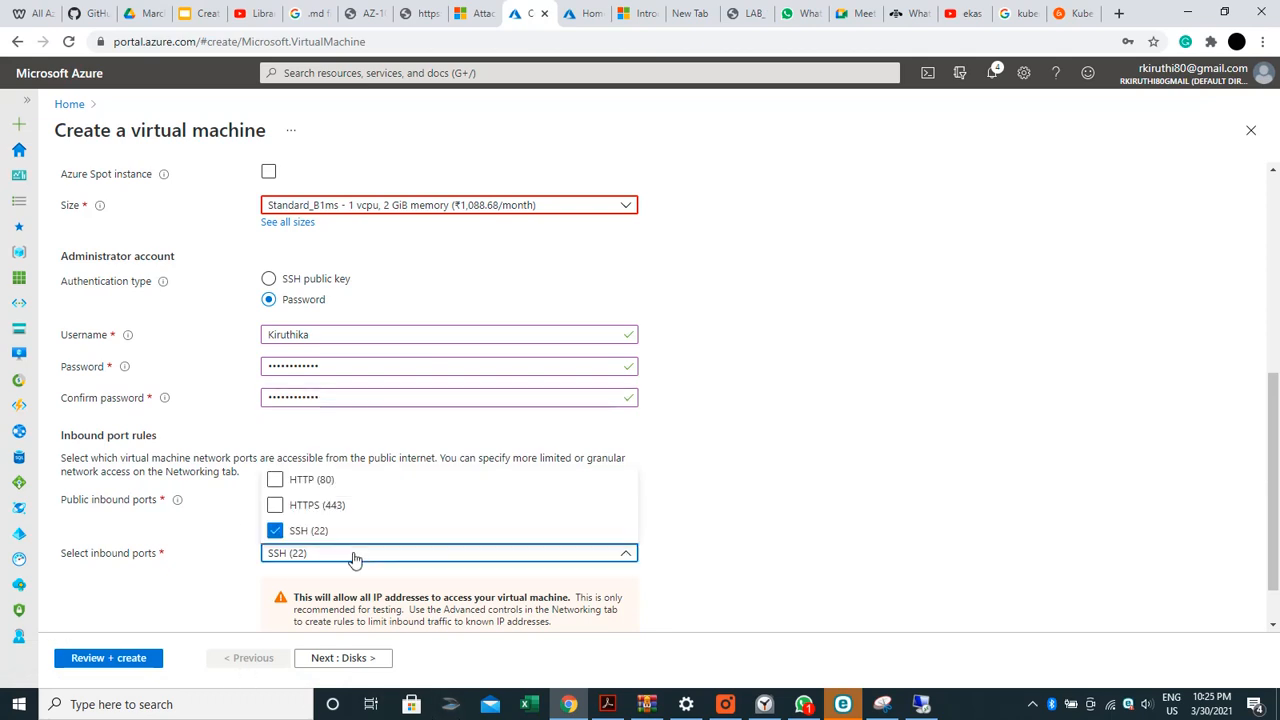
click(303, 484)
click(386, 664)
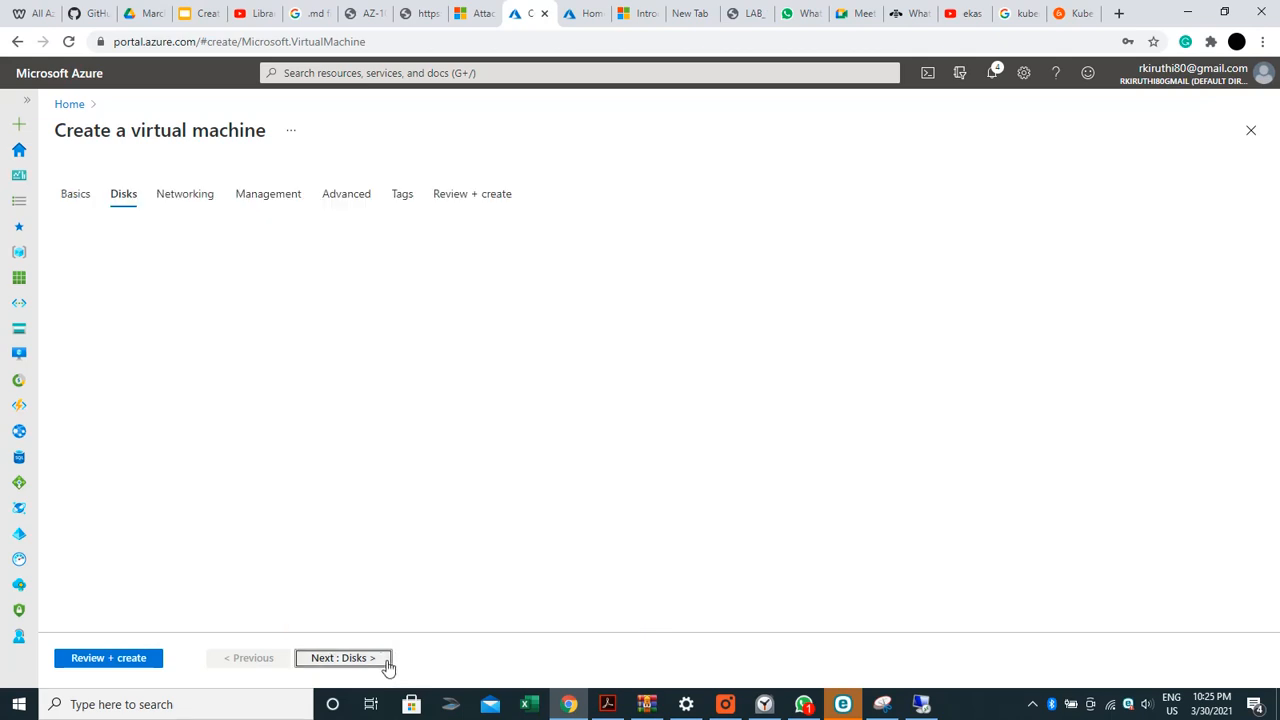
Set the OS disk type to Standard HDD, review the advanced disk options, and proceed to Networking
click(380, 288)
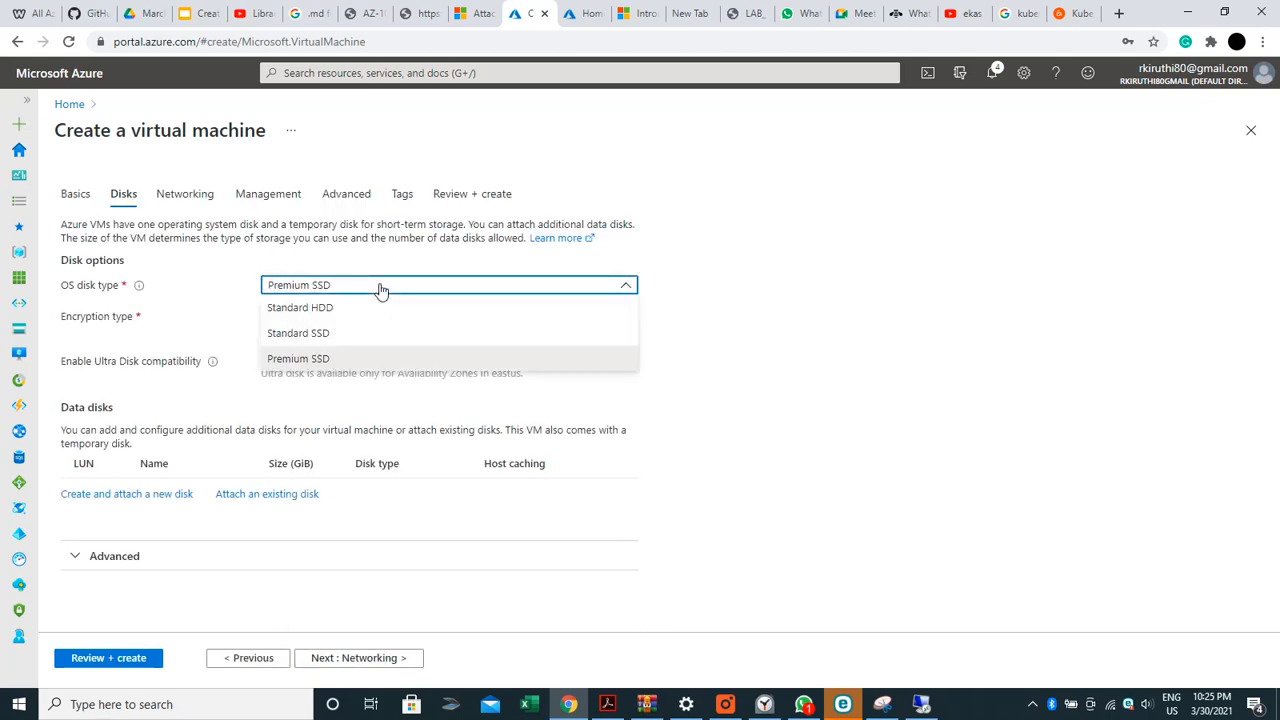
click(376, 307)
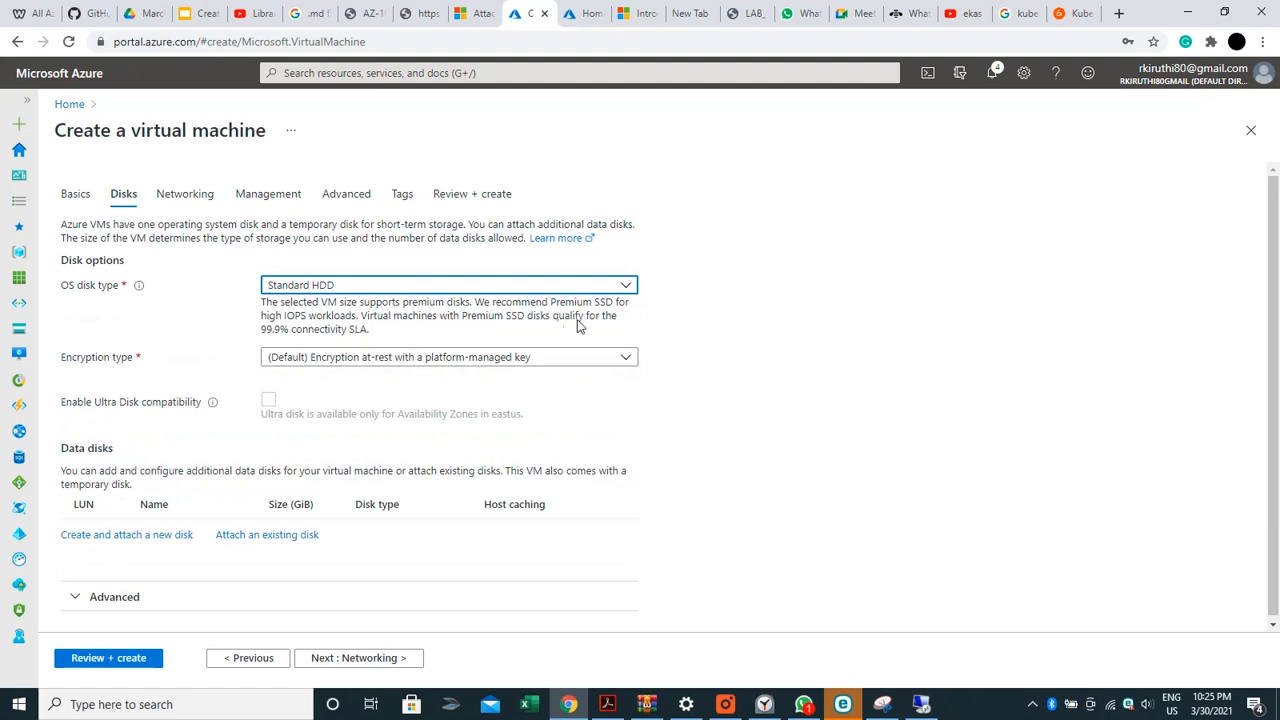
scroll(1277, 415, down, 1)
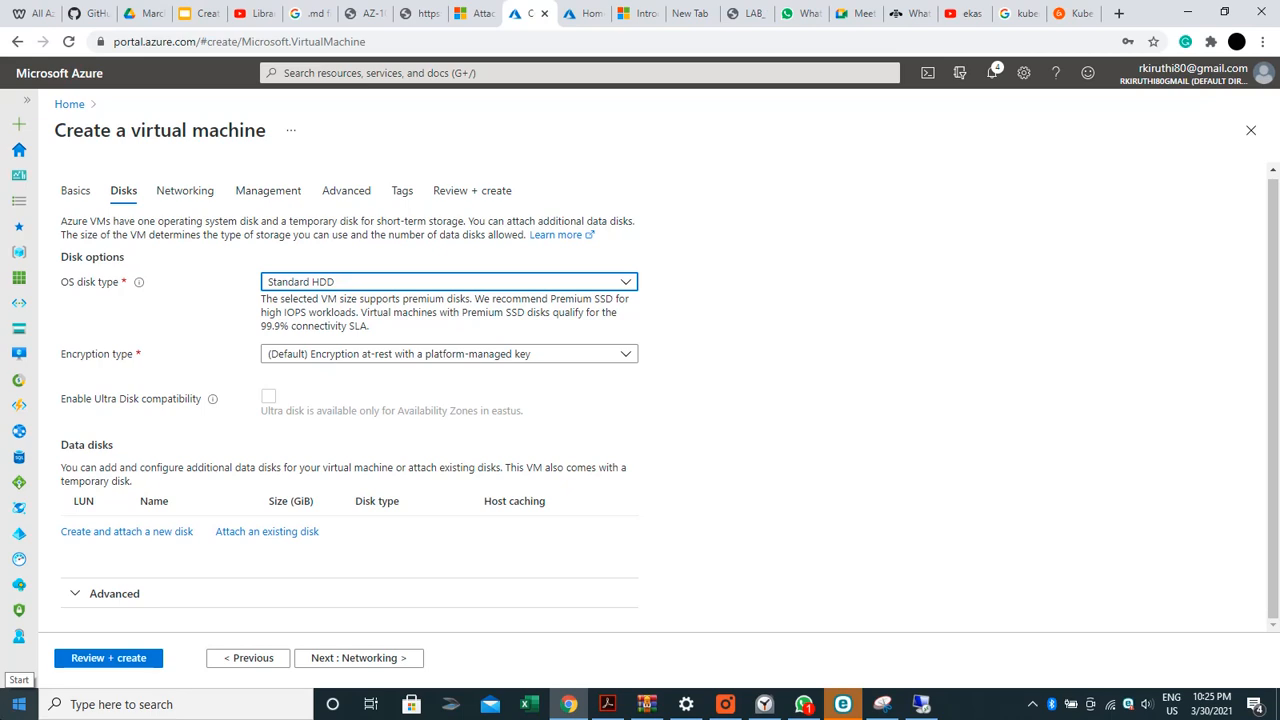
click(108, 594)
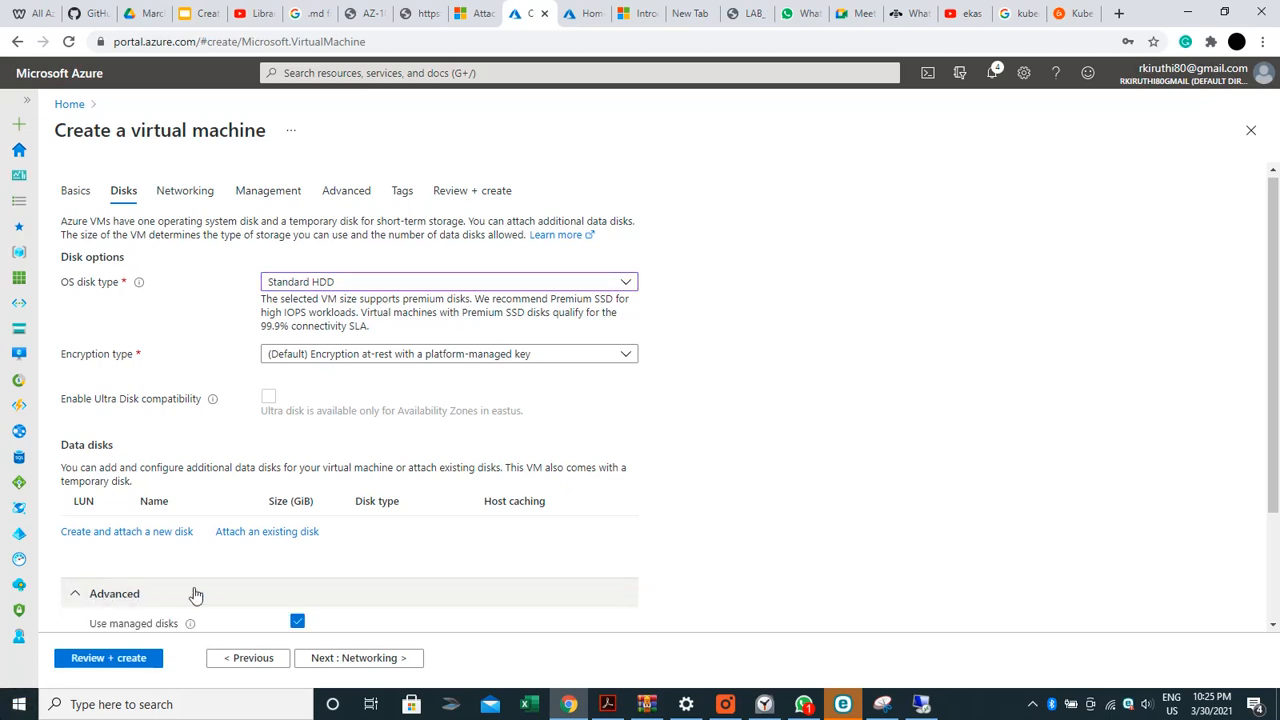
scroll(1277, 517, down, 3)
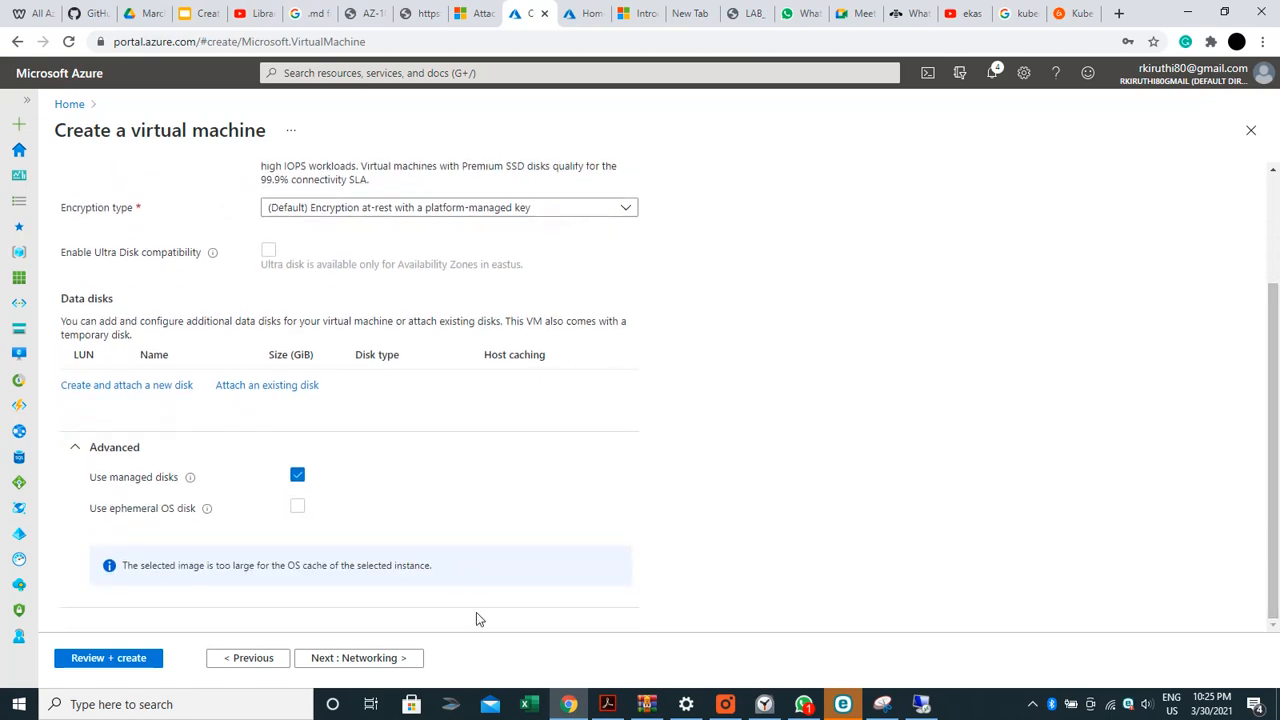
click(379, 657)
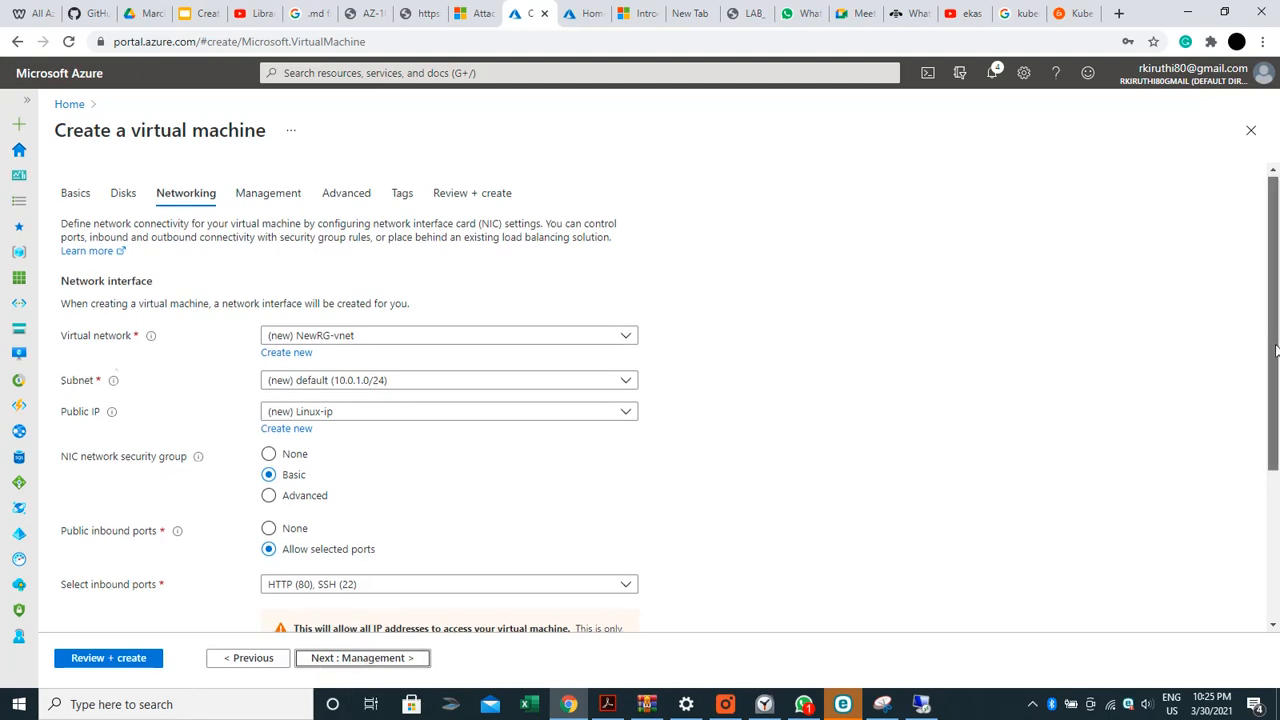
Set Boot diagnostics to Disable on the Management tab
drag(1276, 345, 1276, 495)
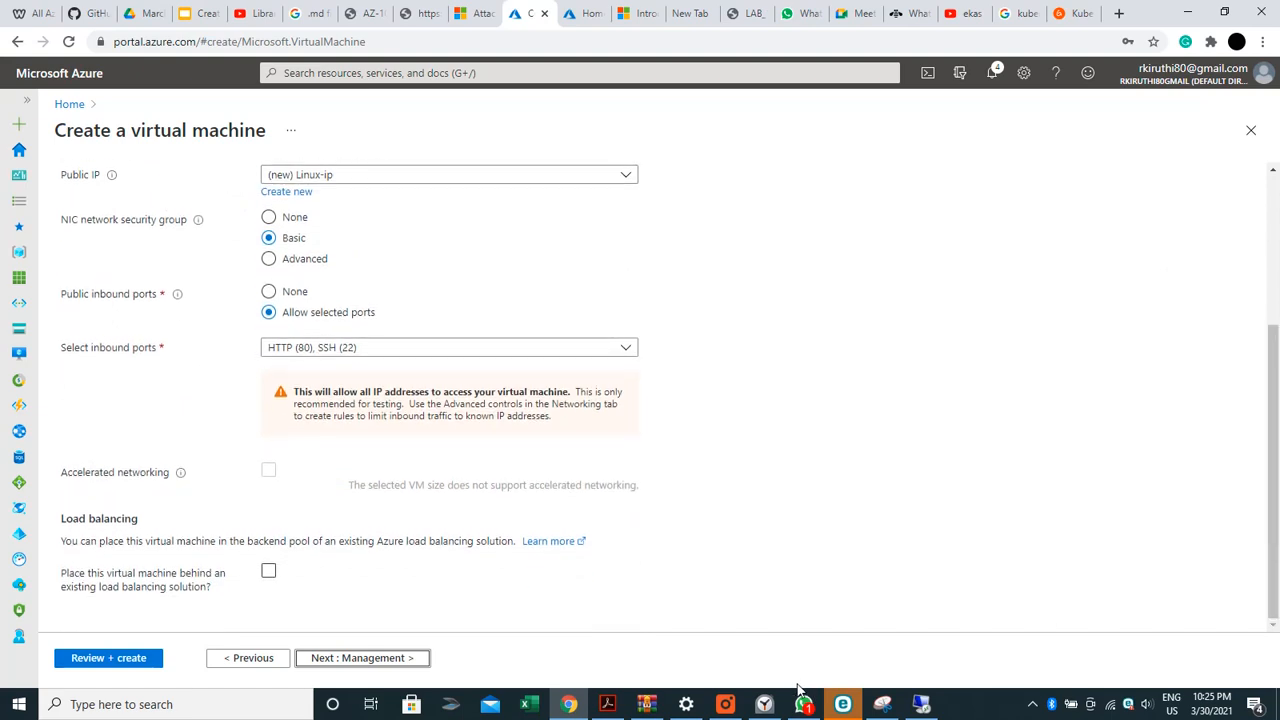
click(422, 661)
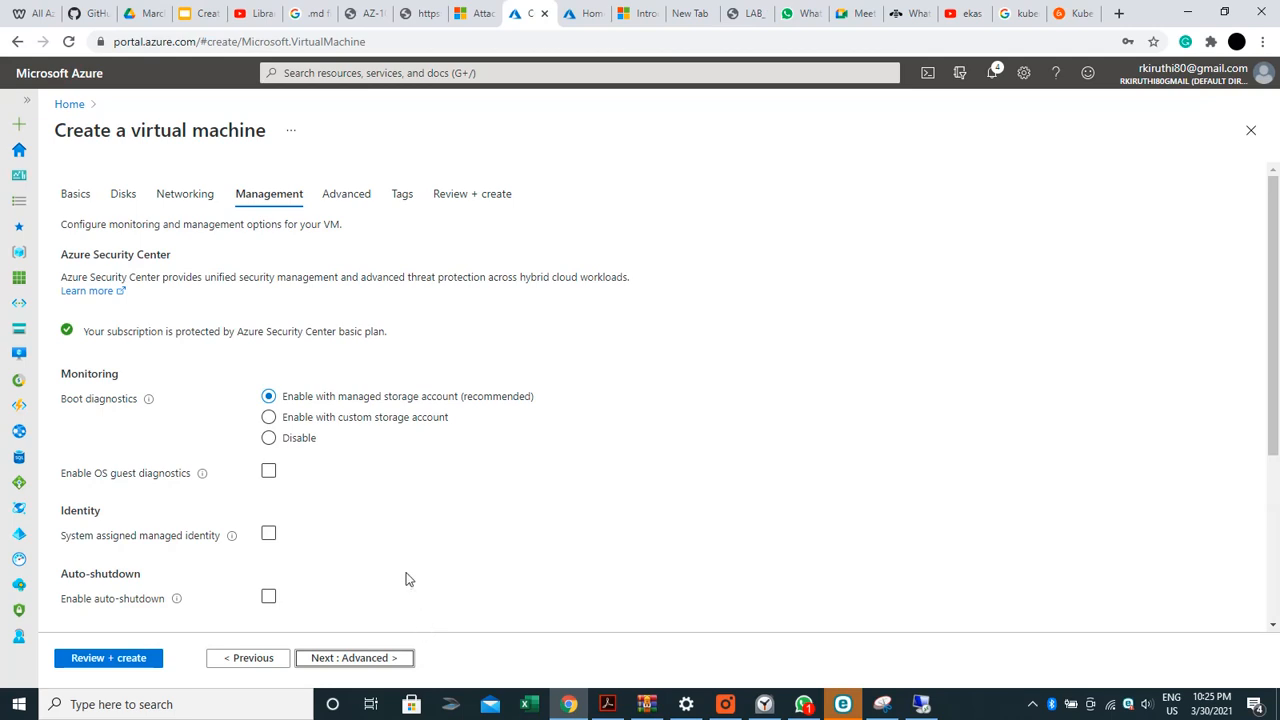
click(269, 439)
Advance past the Advanced and Tags settings to the Review + create page
drag(1274, 322, 1277, 498)
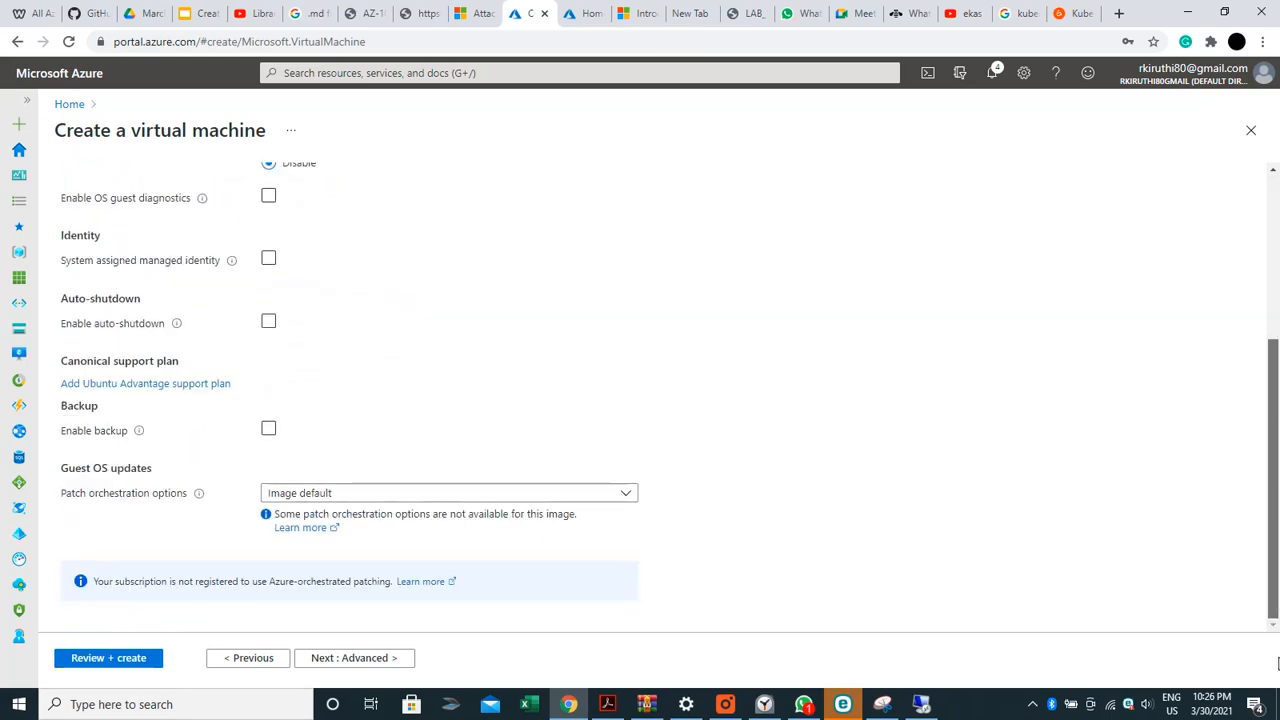
click(353, 664)
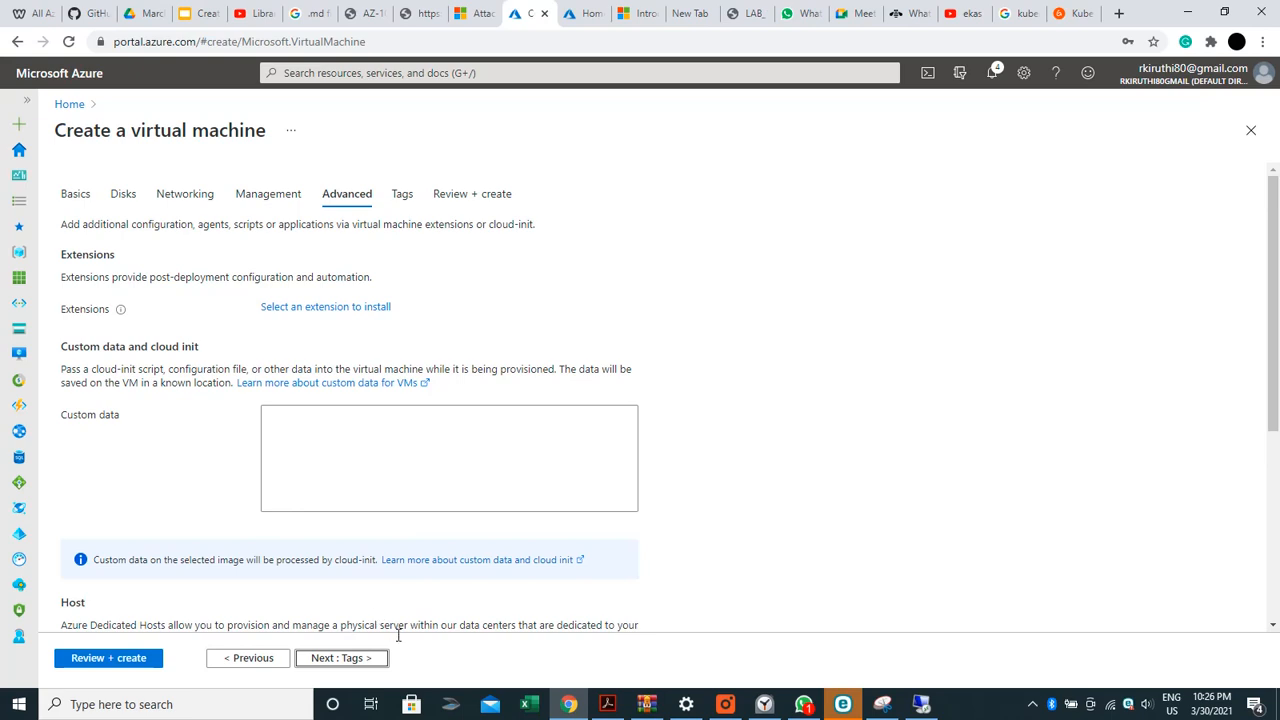
click(364, 660)
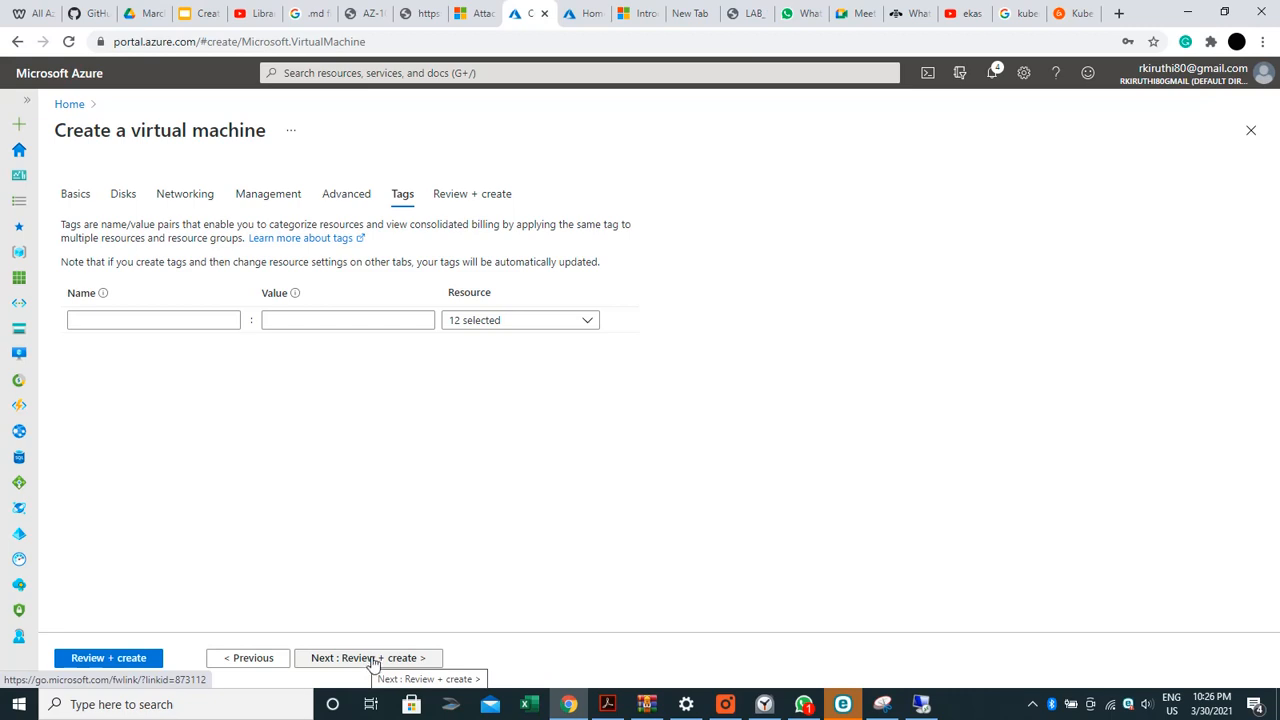
click(374, 661)
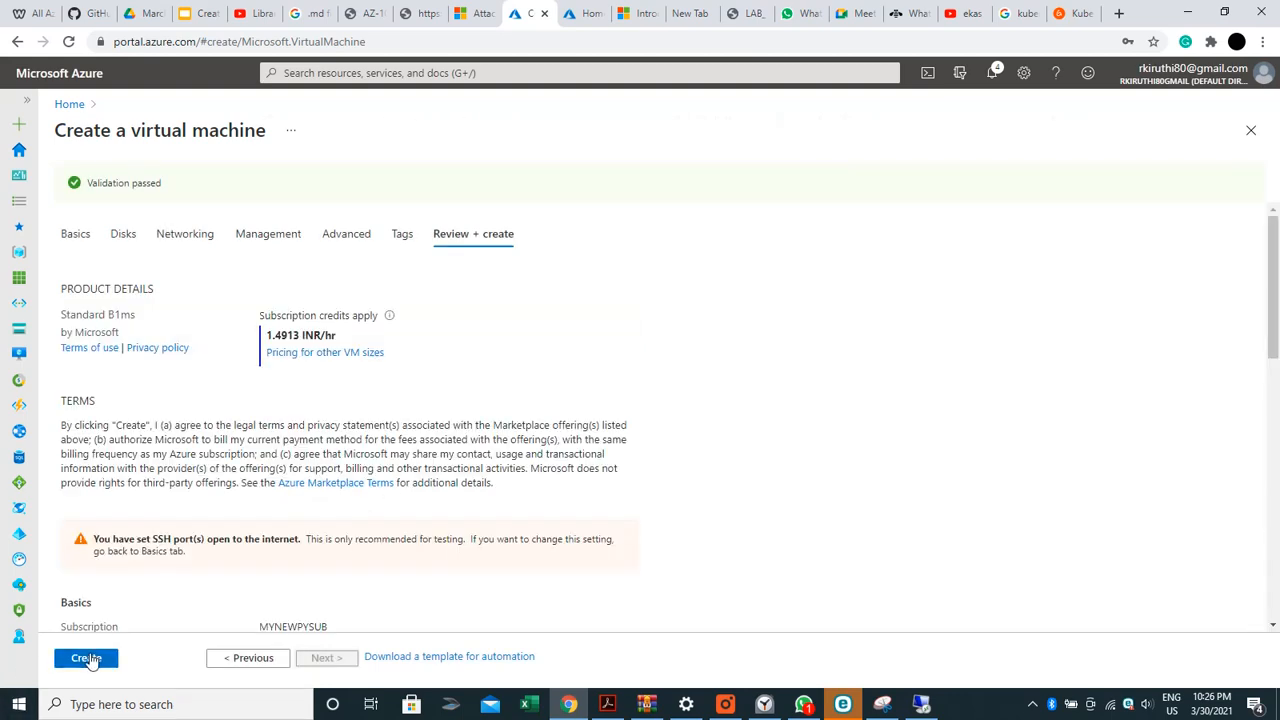
Create the Linux VM in resource group NewRG and return to the Windows server's Remote Desktop session
click(92, 660)
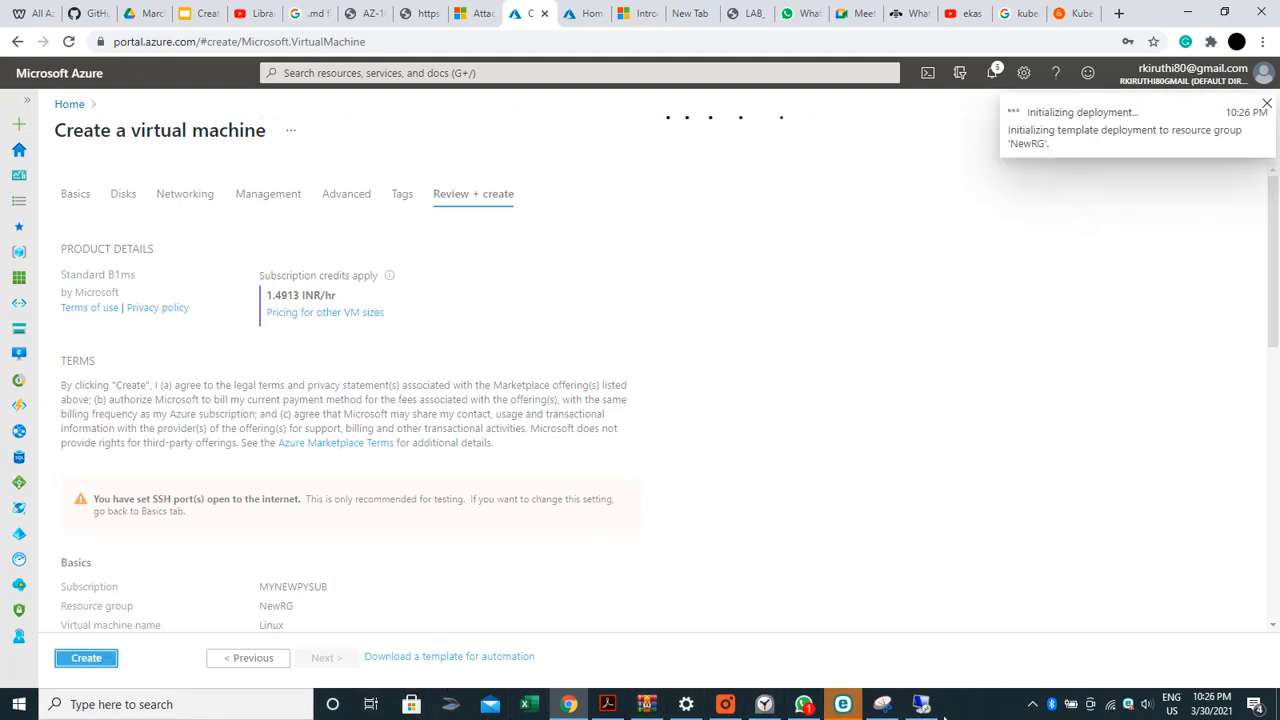
click(932, 710)
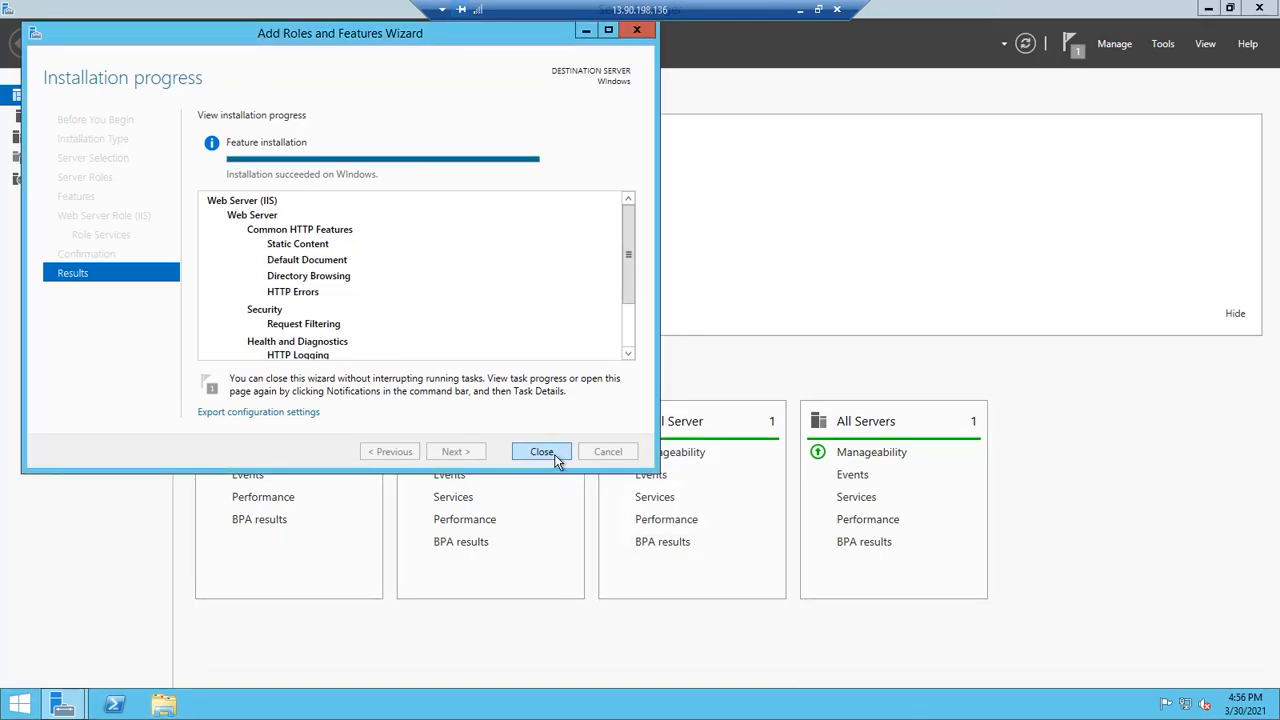
Close the completed IIS install wizard and start Internet Explorer from the Start menu
click(541, 452)
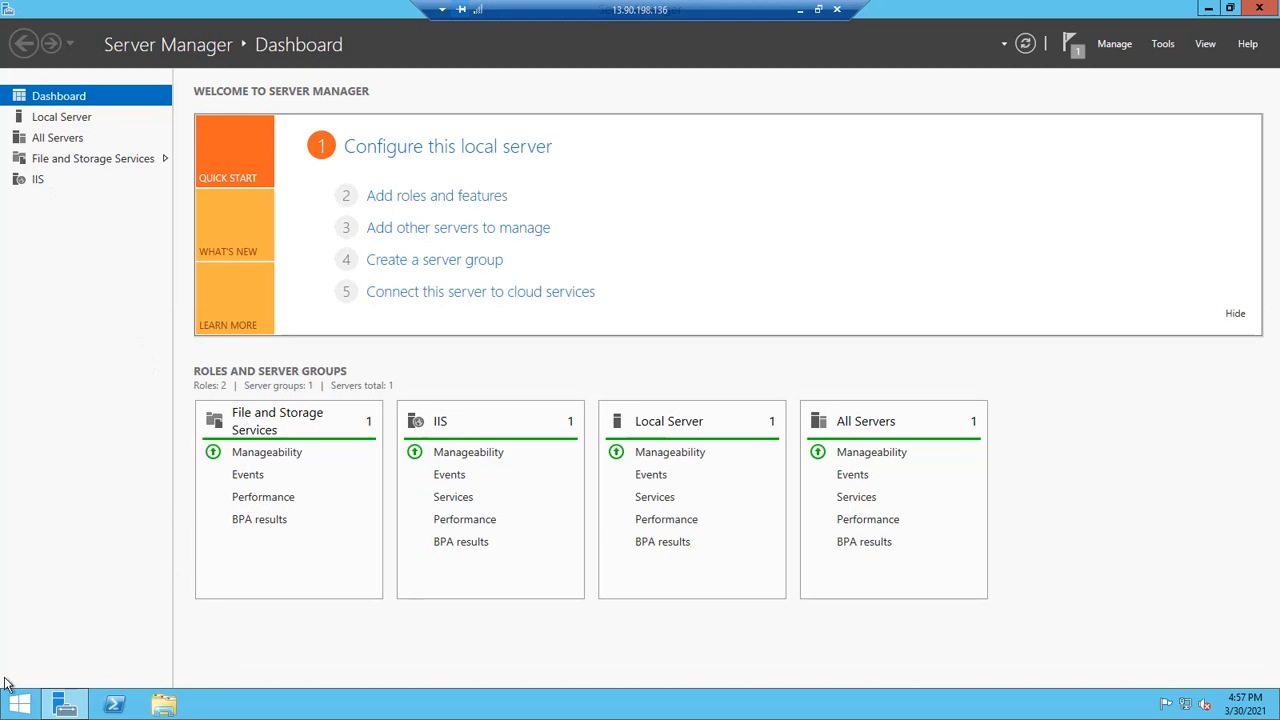
click(20, 704)
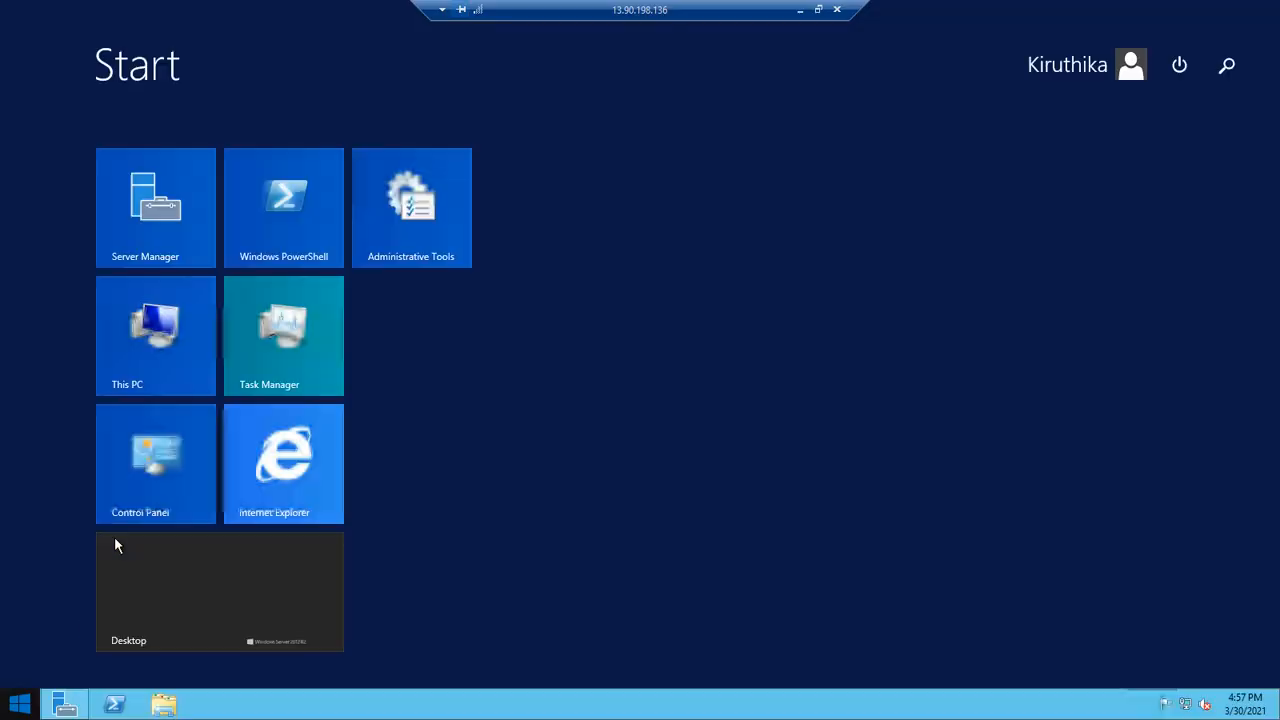
click(287, 471)
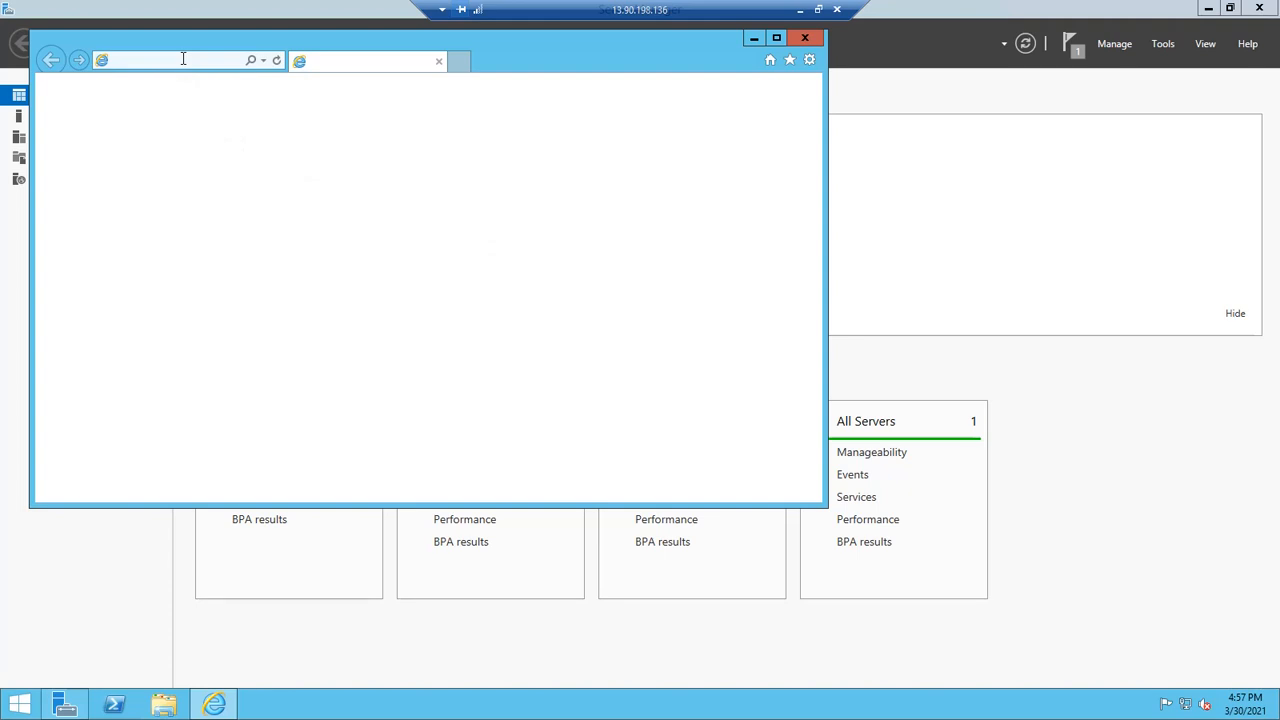
Dismiss Internet Explorer's first-run prompt, declining the recommended settings
right_click(183, 59)
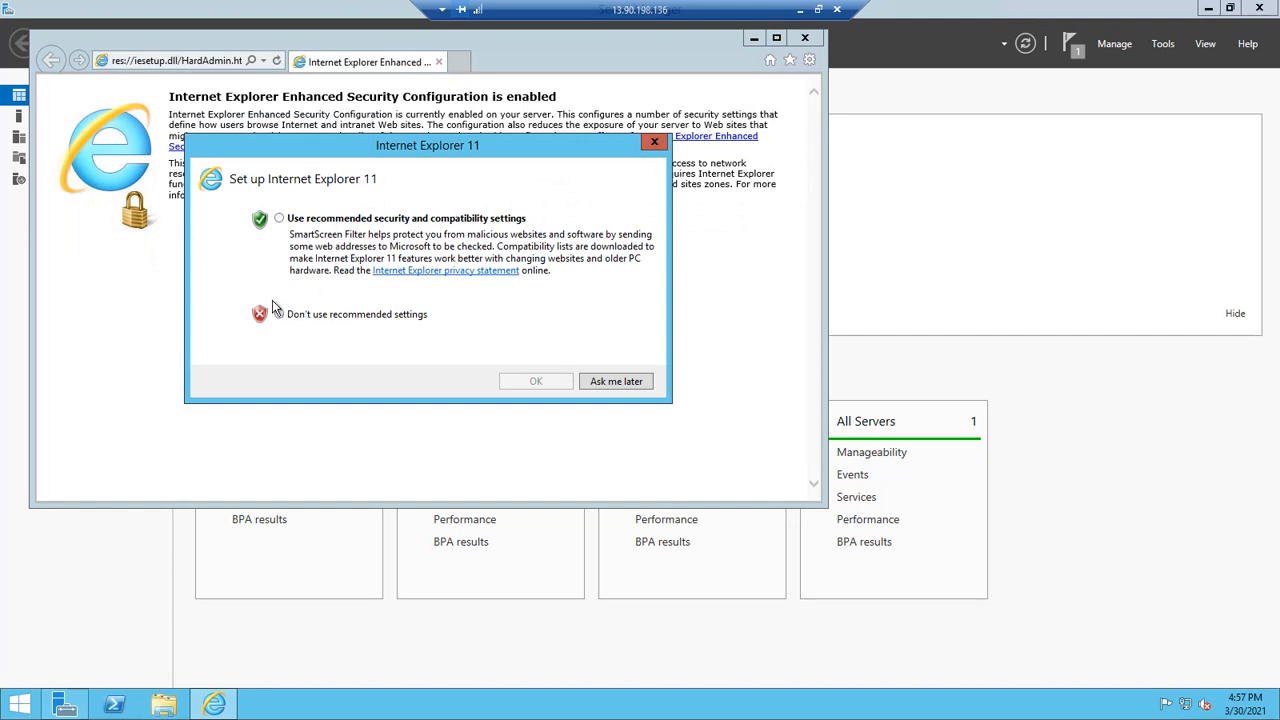
click(279, 314)
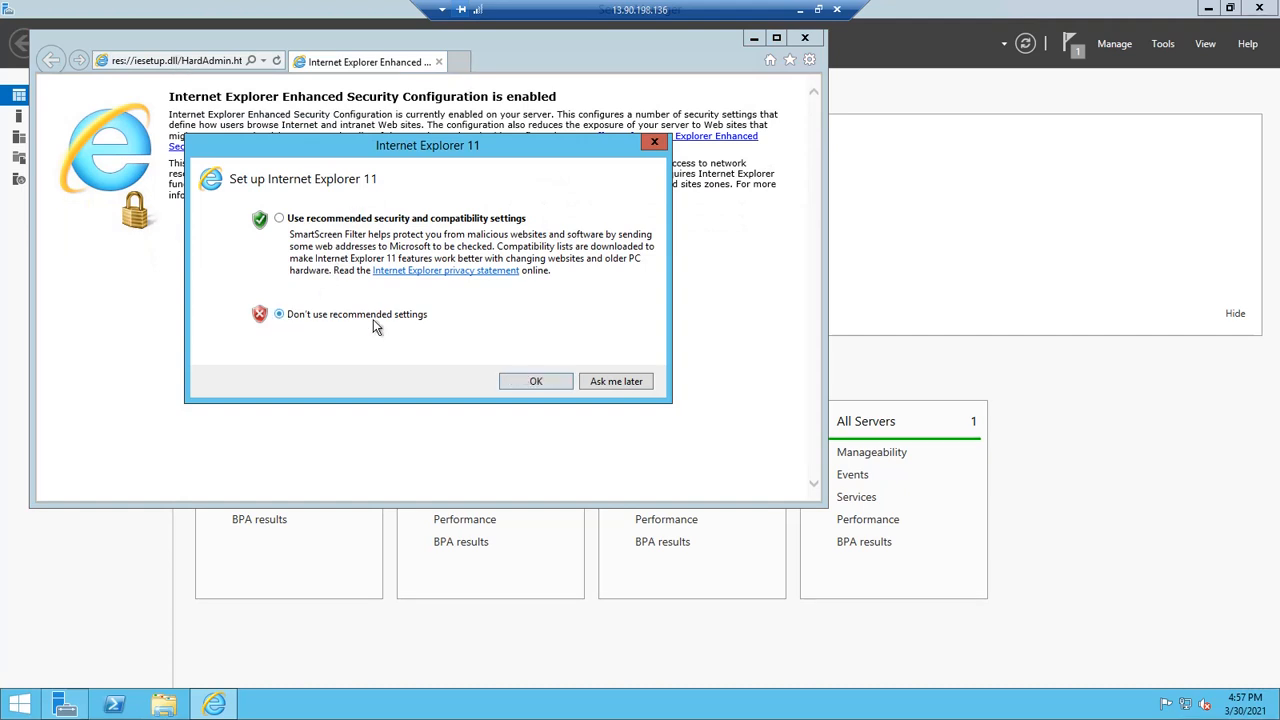
click(536, 381)
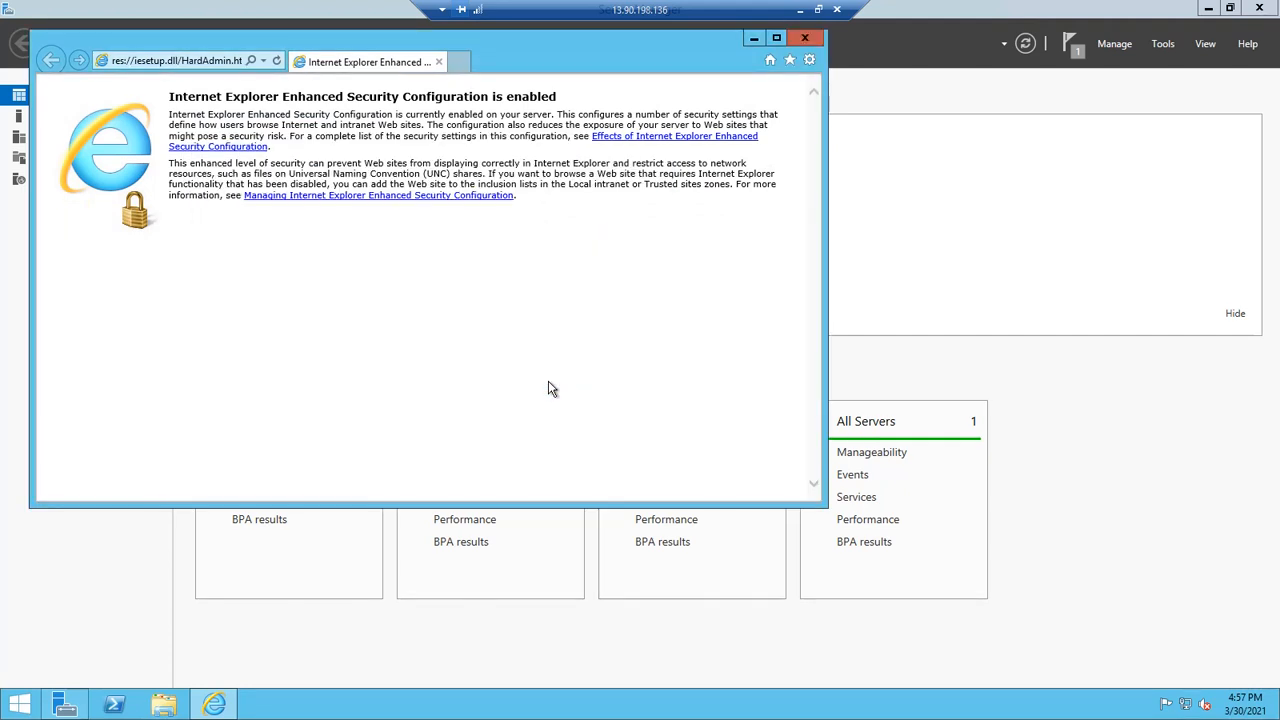
Load the IIS welcome page at 13.90.198.136 full-screen, then minimize the remote session
right_click(229, 62)
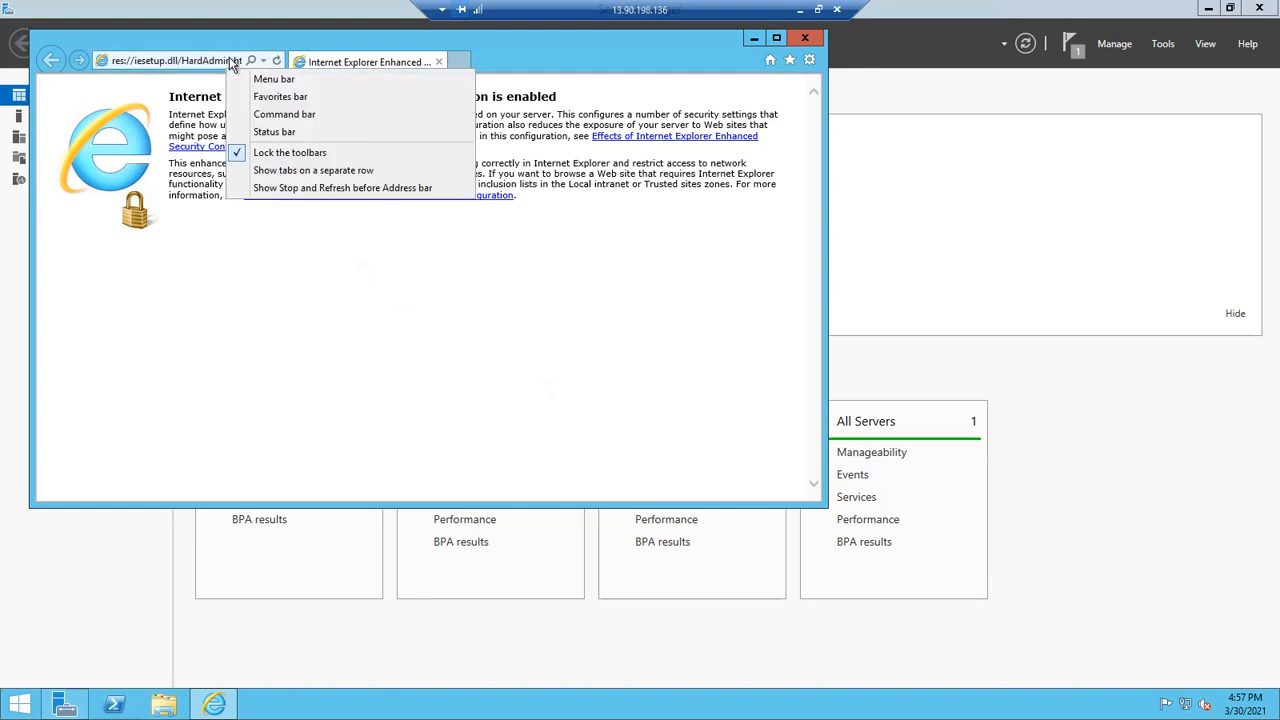
click(230, 62)
right_click(230, 62)
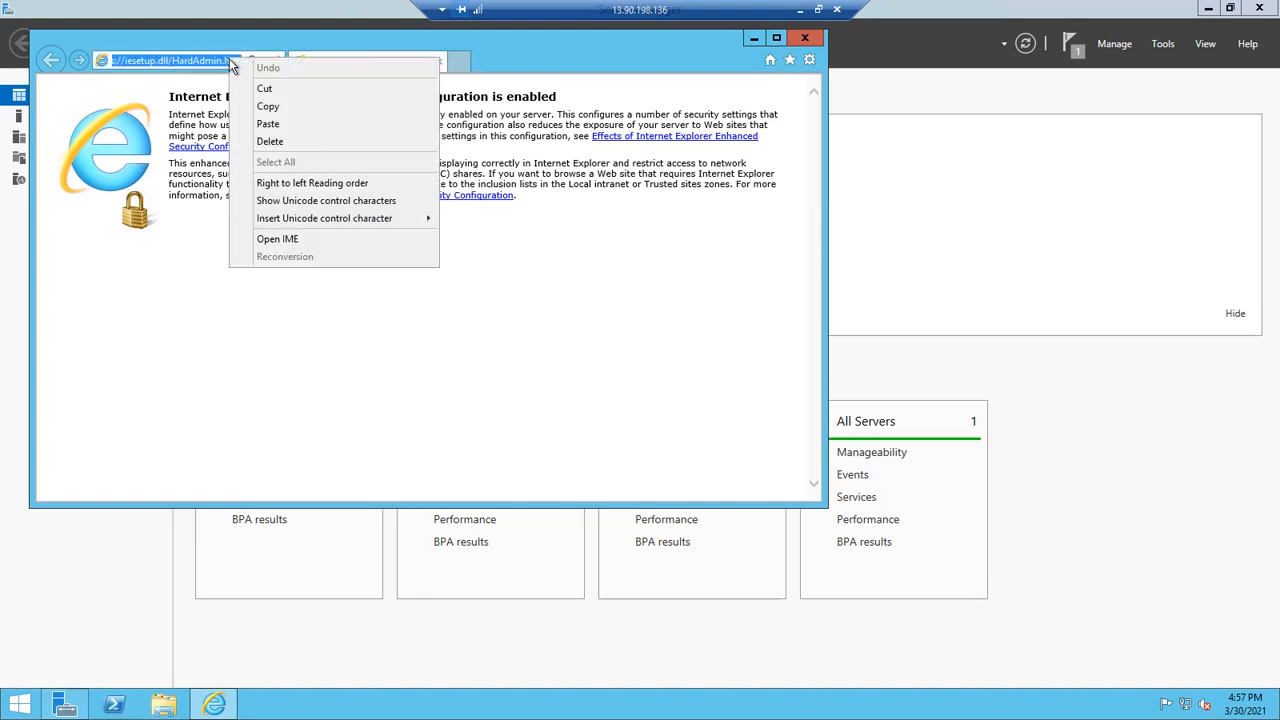
click(268, 124)
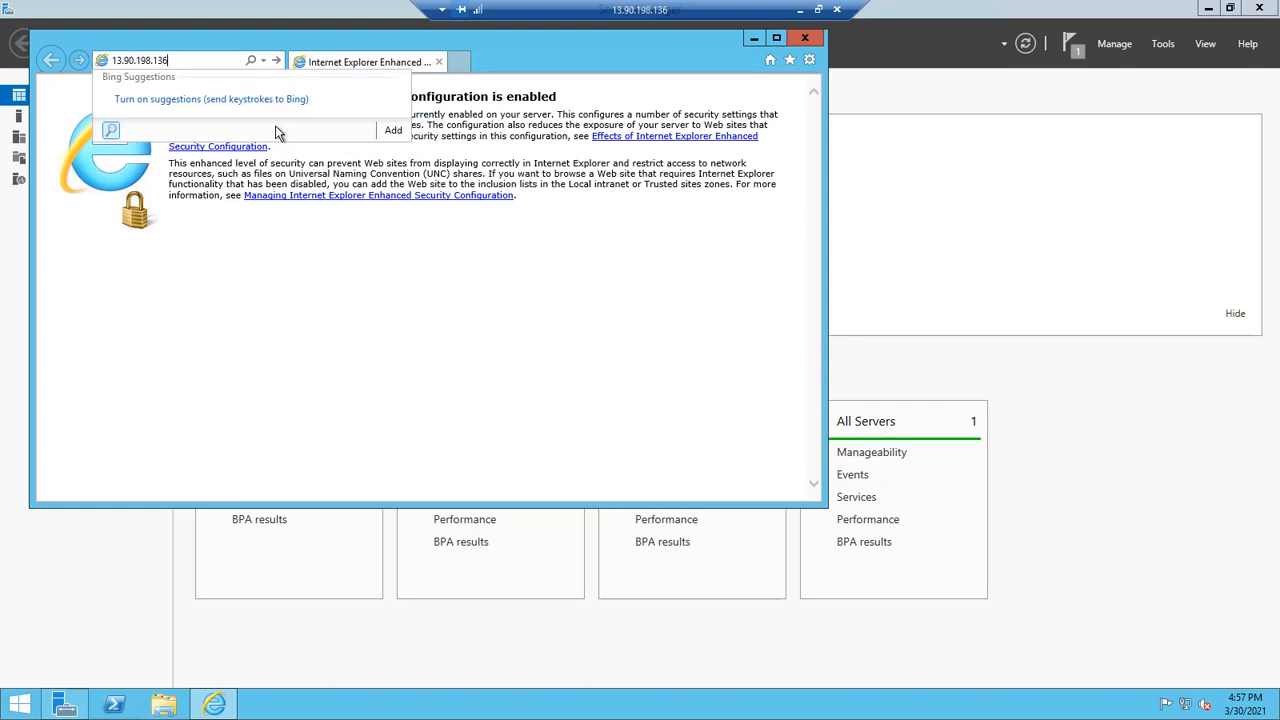
key(Return)
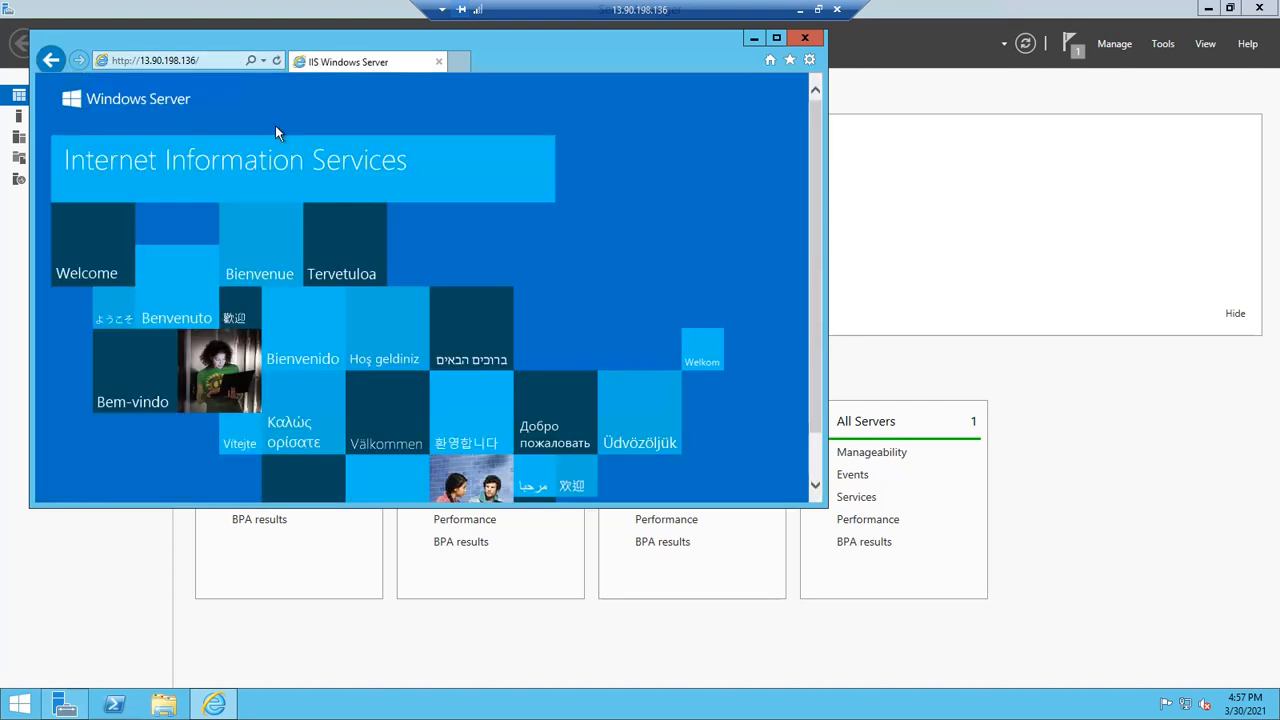
click(777, 36)
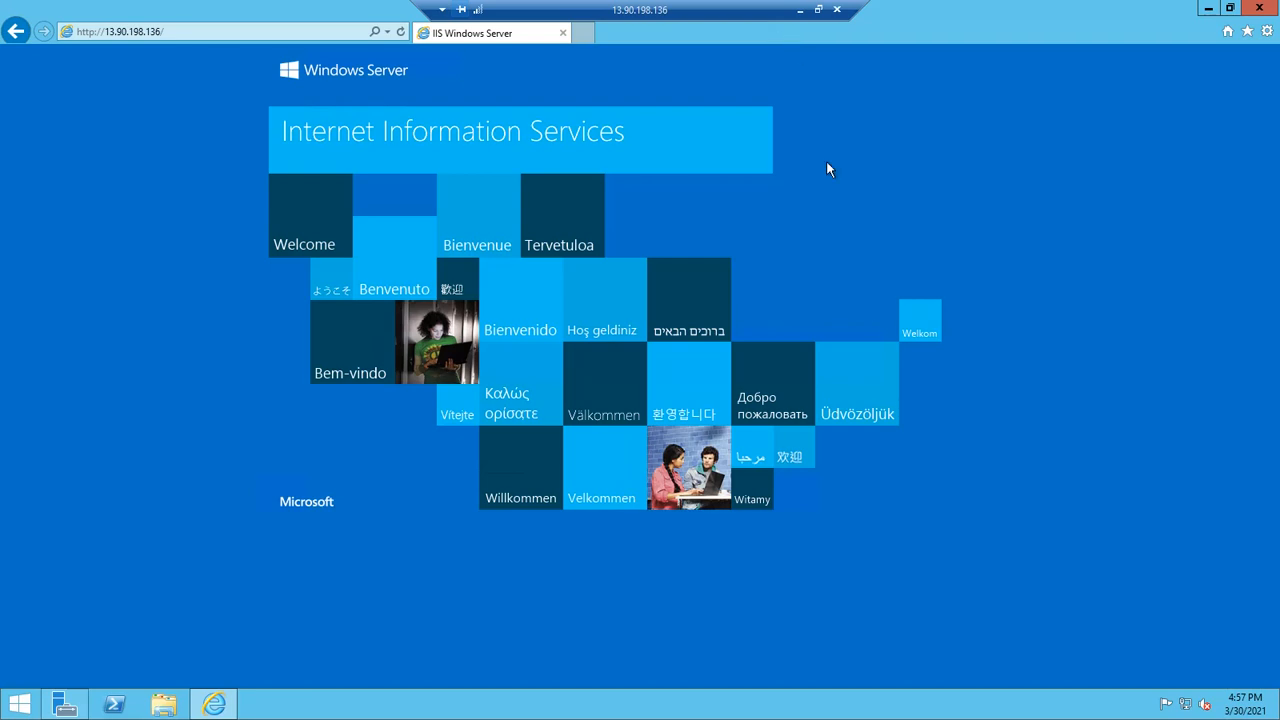
click(800, 10)
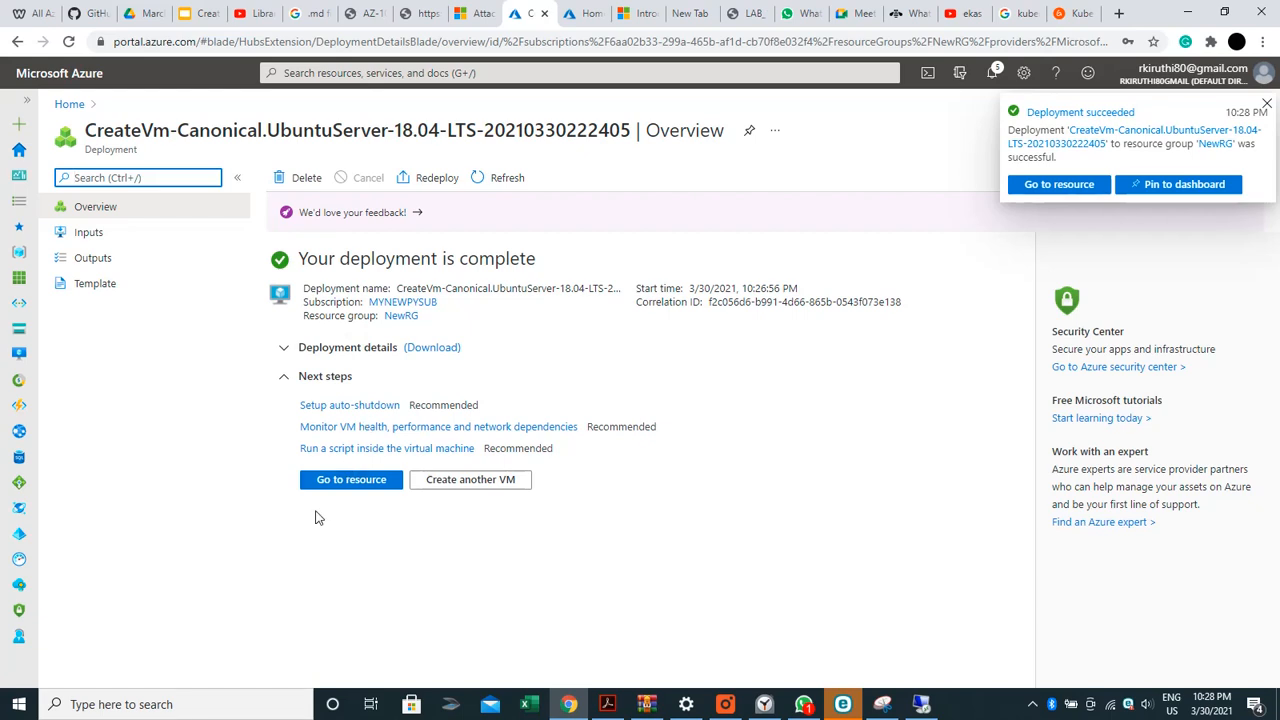
Open the new Linux VM's overview and launch PuTTY via the taskbar search
click(344, 487)
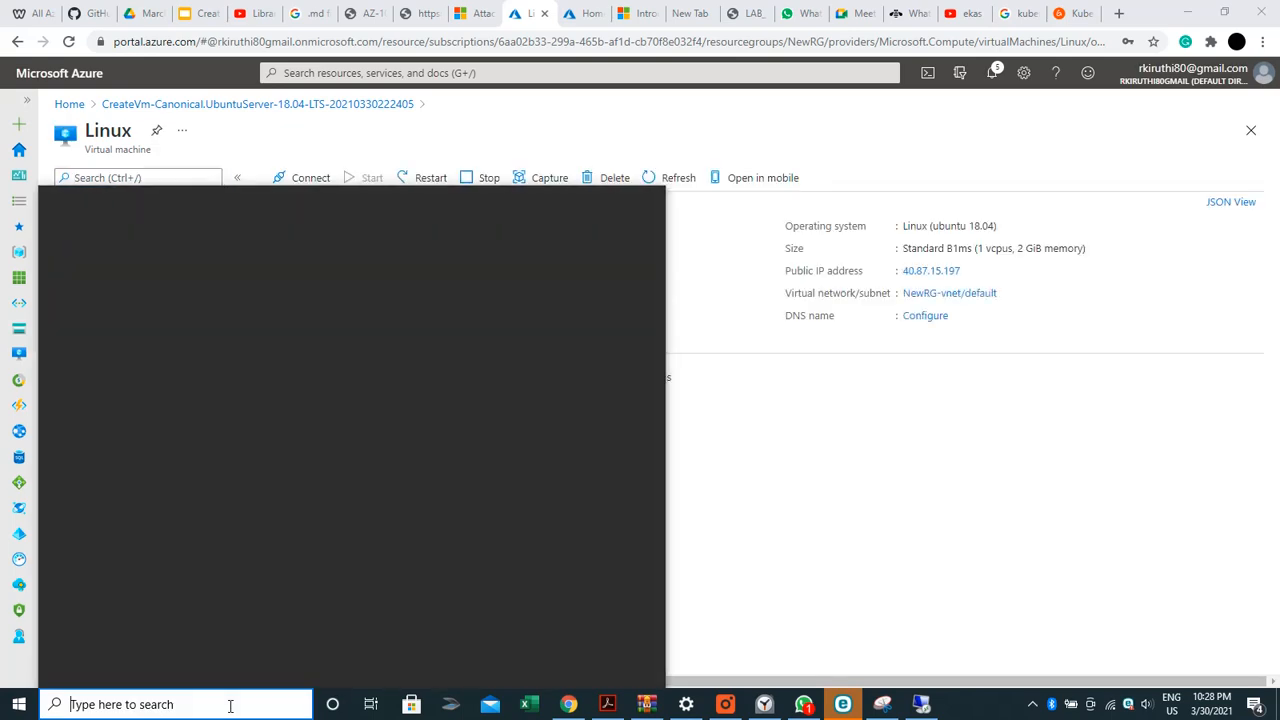
text(Pu)
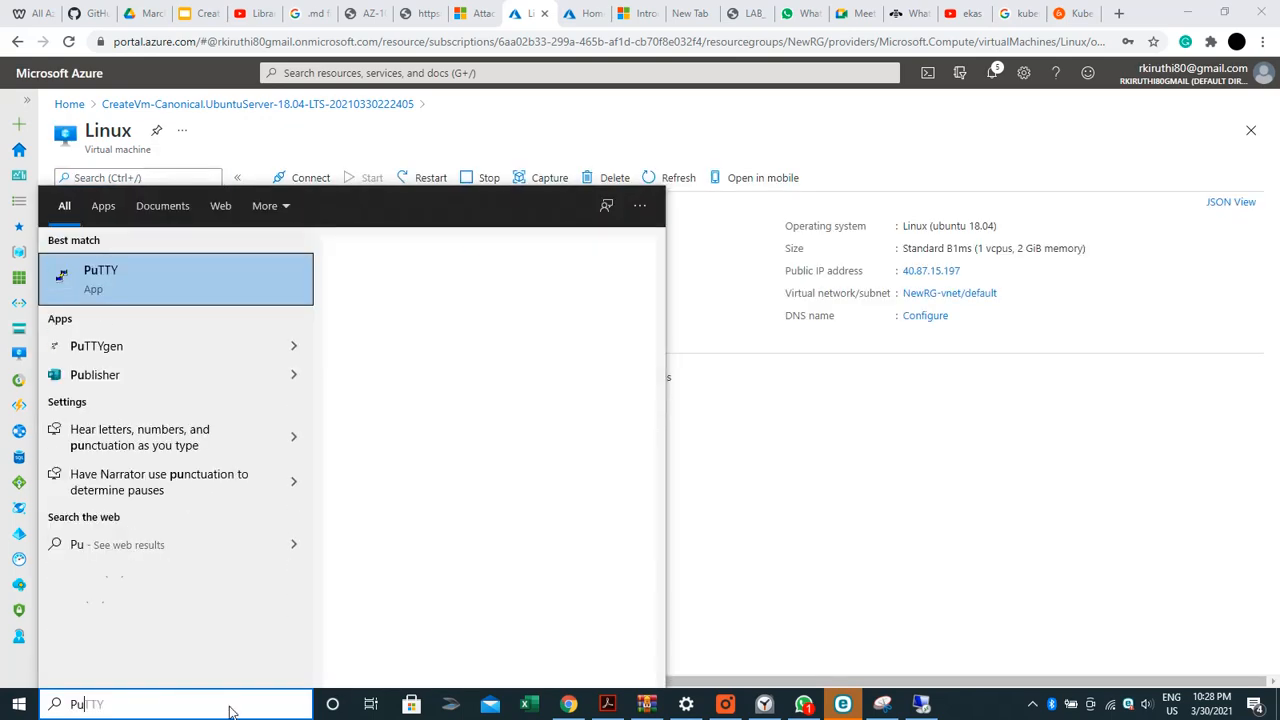
text(tty)
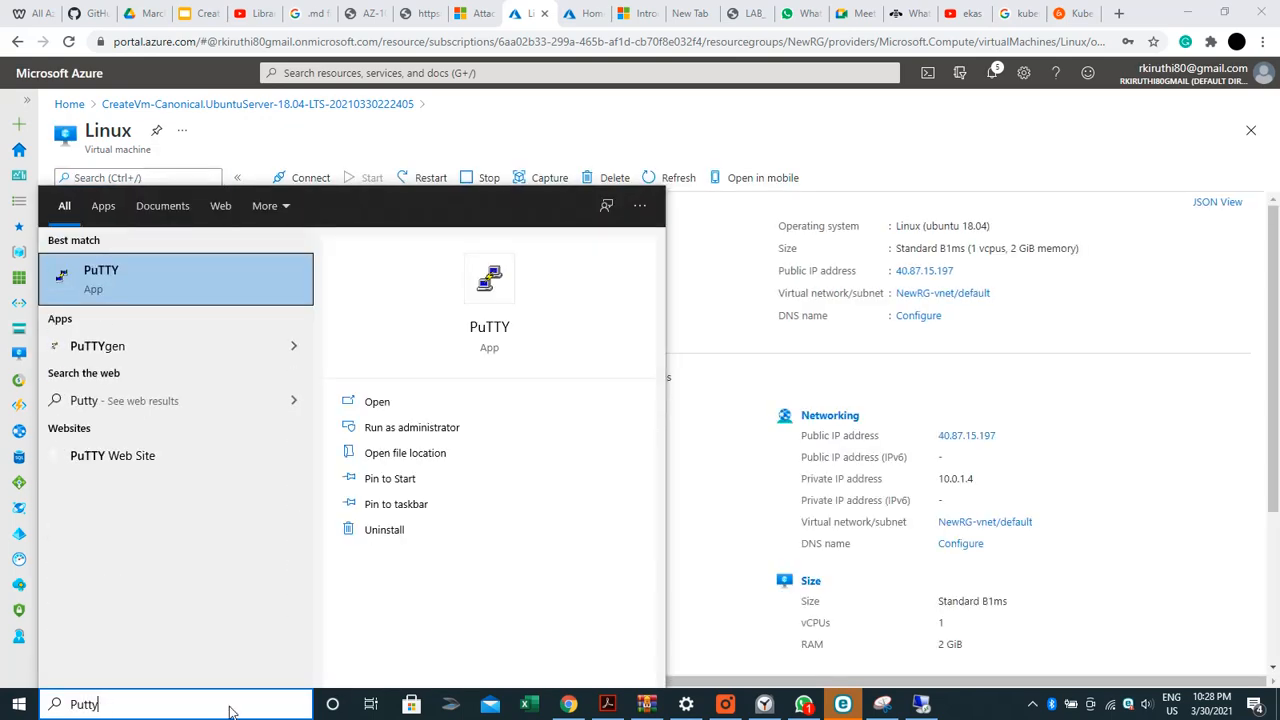
click(95, 308)
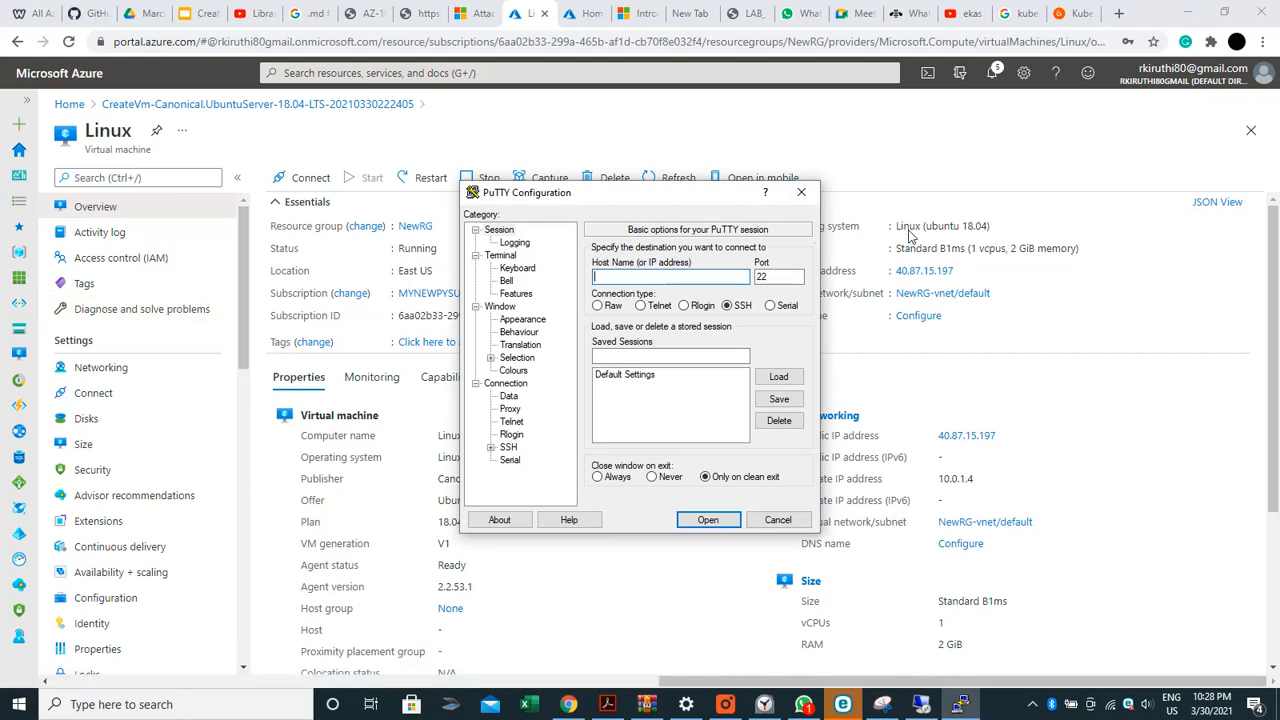
Connect PuTTY over SSH to 40.87.15.197, accept the host key, and maximize the terminal
click(963, 270)
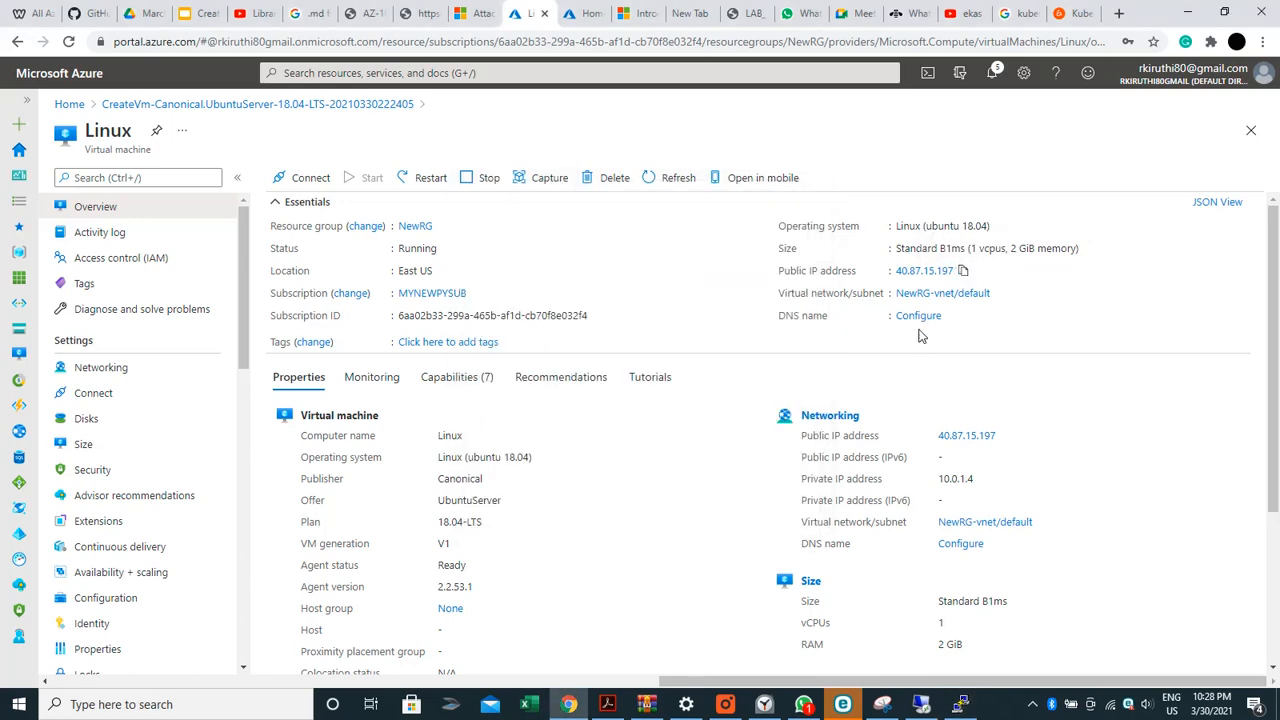
click(960, 704)
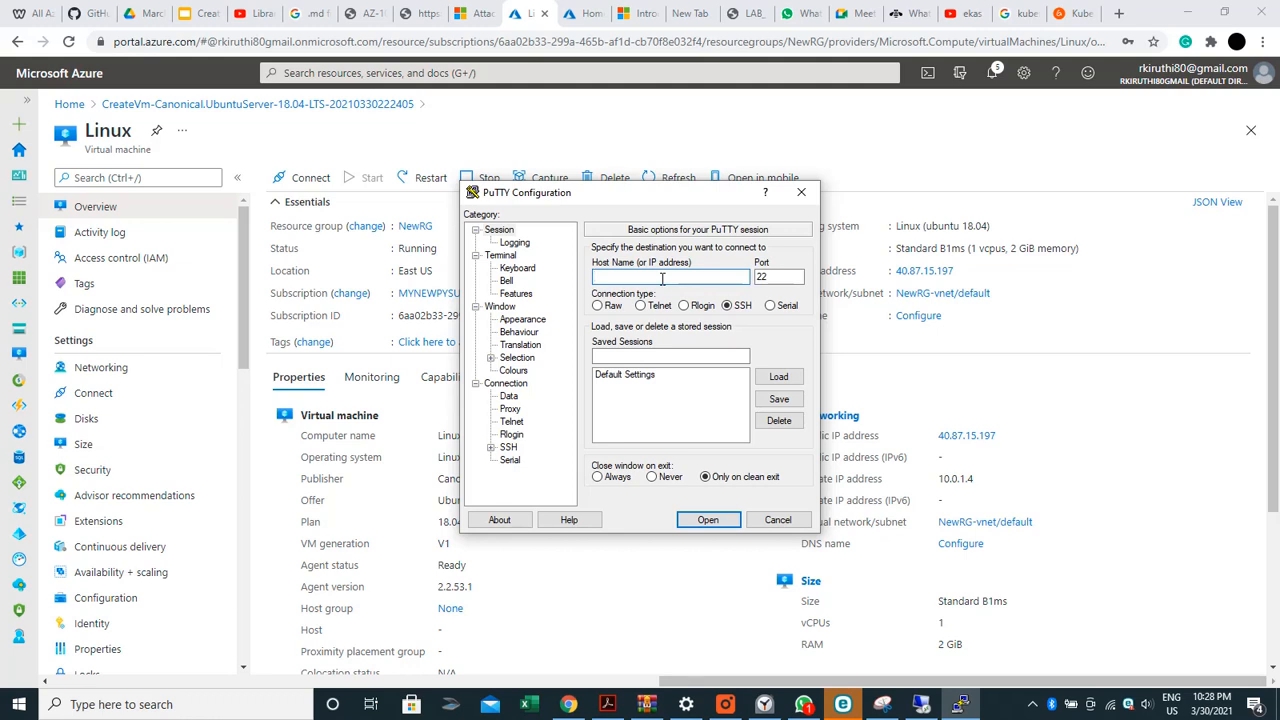
key(ctrl+v)
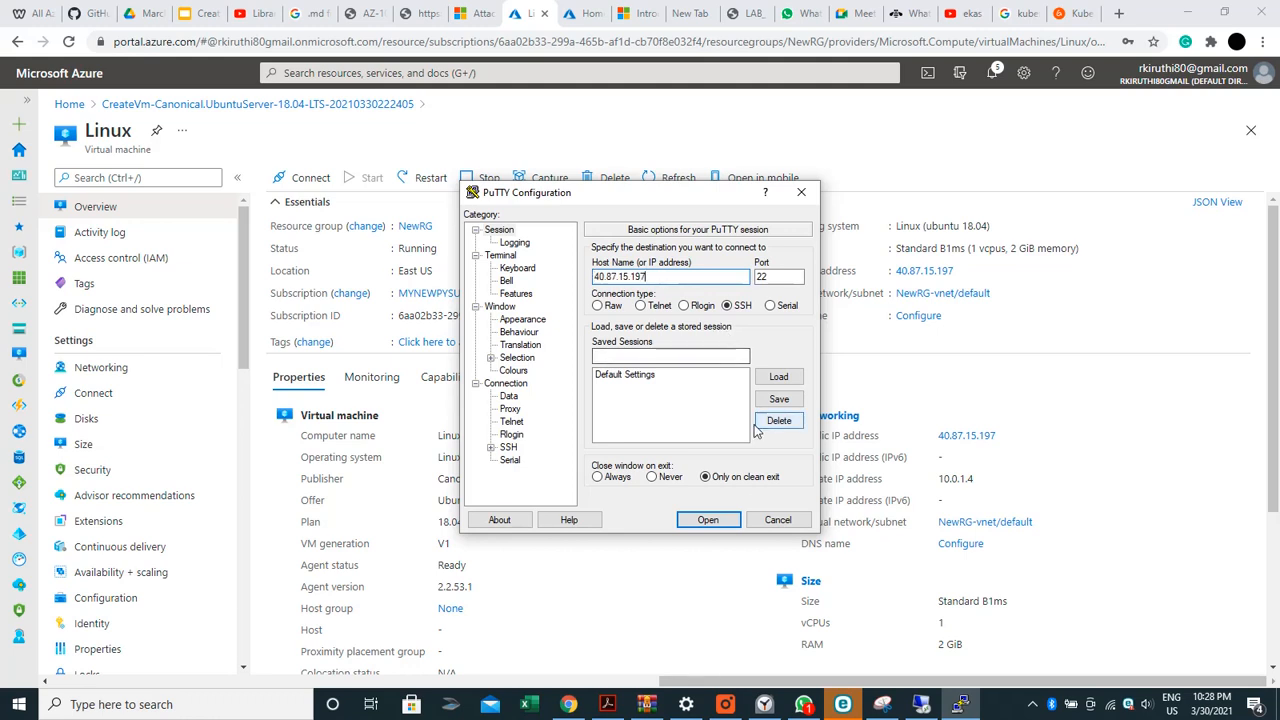
click(718, 519)
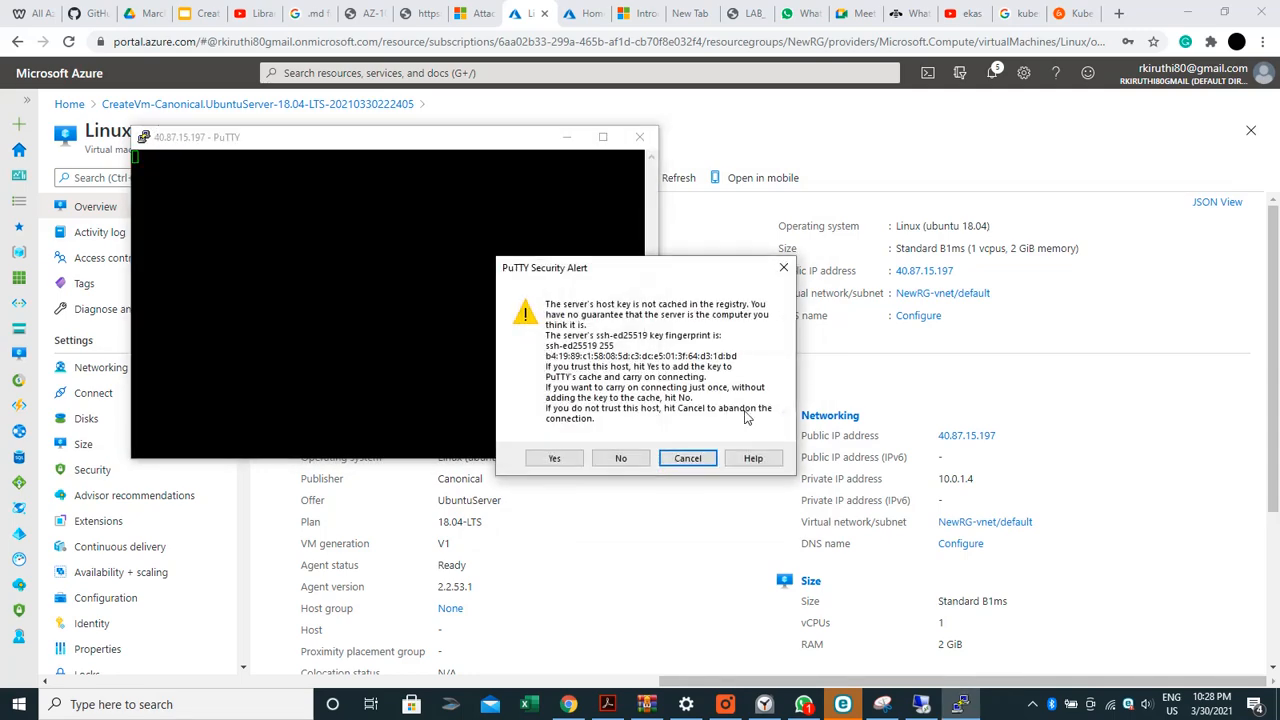
click(566, 456)
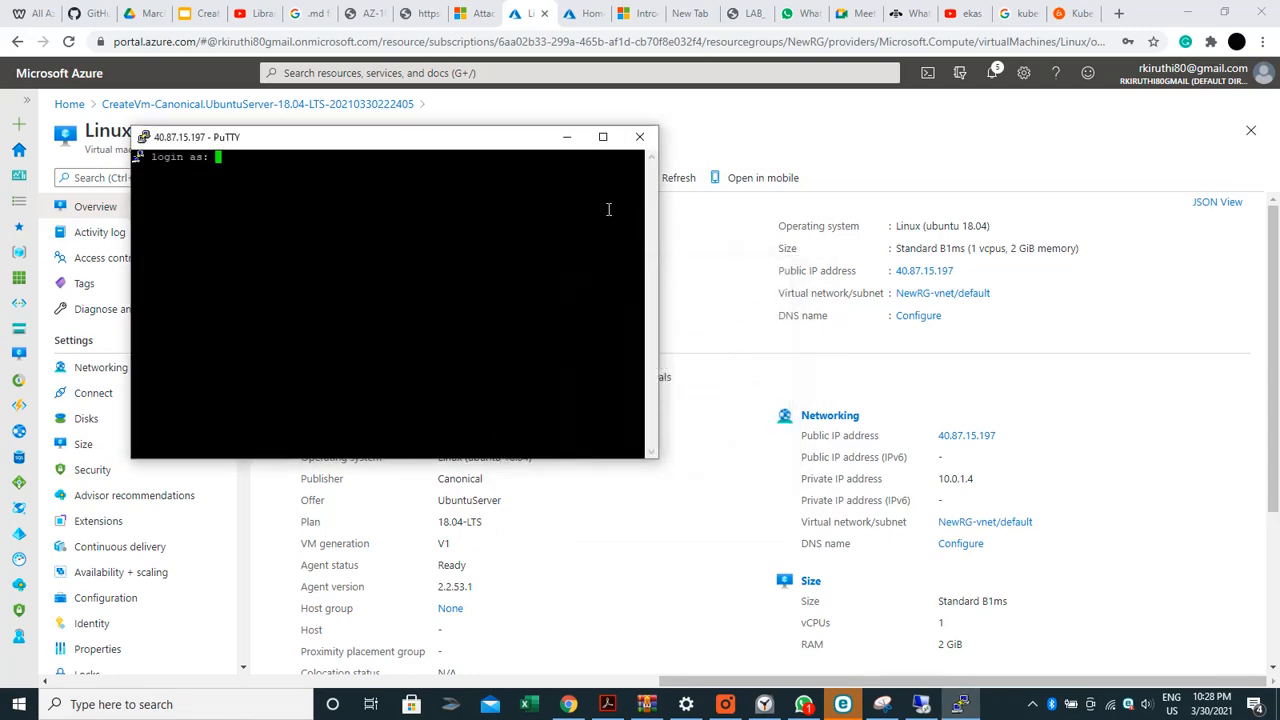
click(603, 137)
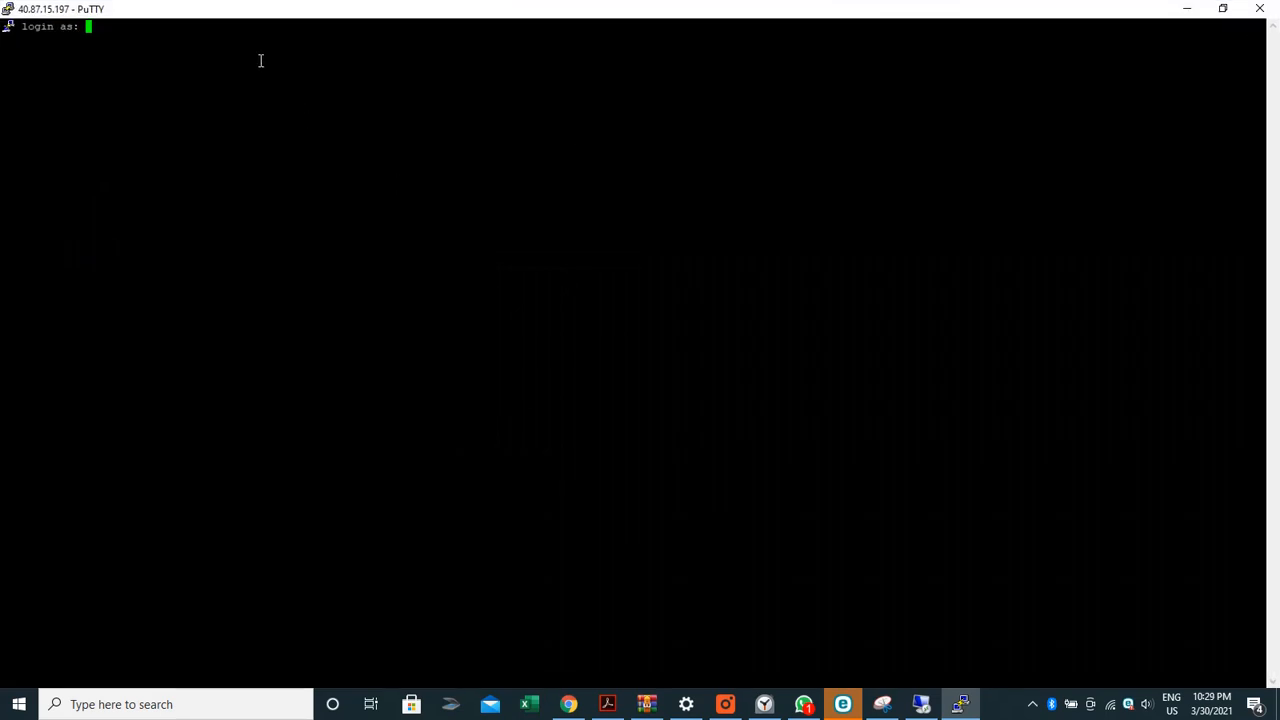
Log in to the Ubuntu VM with the account's username and password
text(Kiruthika)
key(Return)
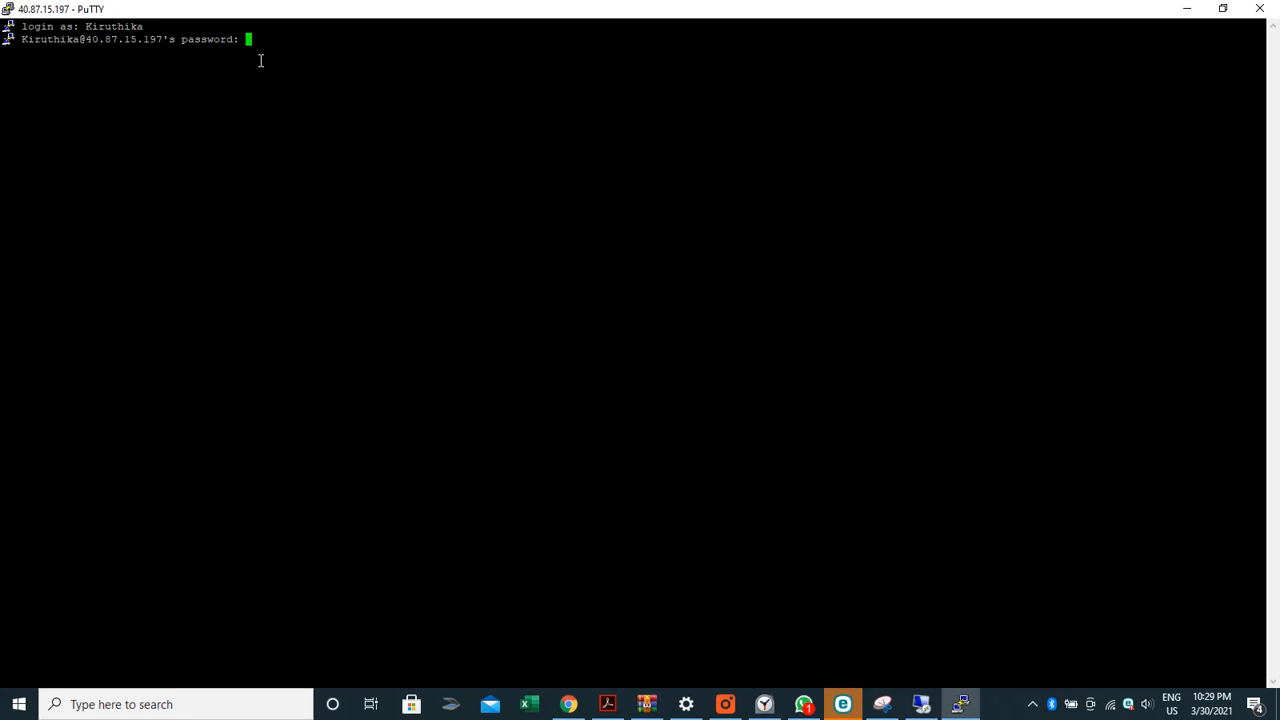
key(Return)
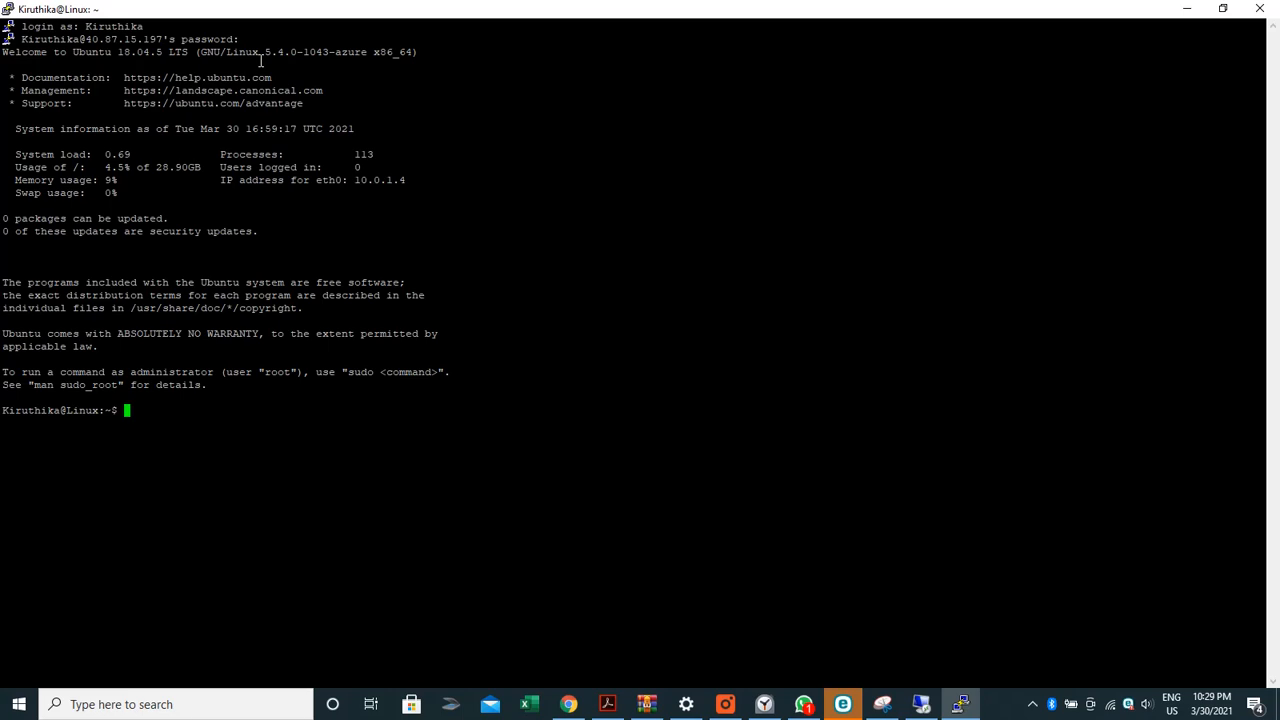
Run apt-get update, which fails with permission-denied lock errors
text(apt-ge)
key(BackSpace)
key(BackSpace)
key(BackSpace)
key(BackSpace)
text(-)
key(BackSpace)
text(t-get update)
key(Return)
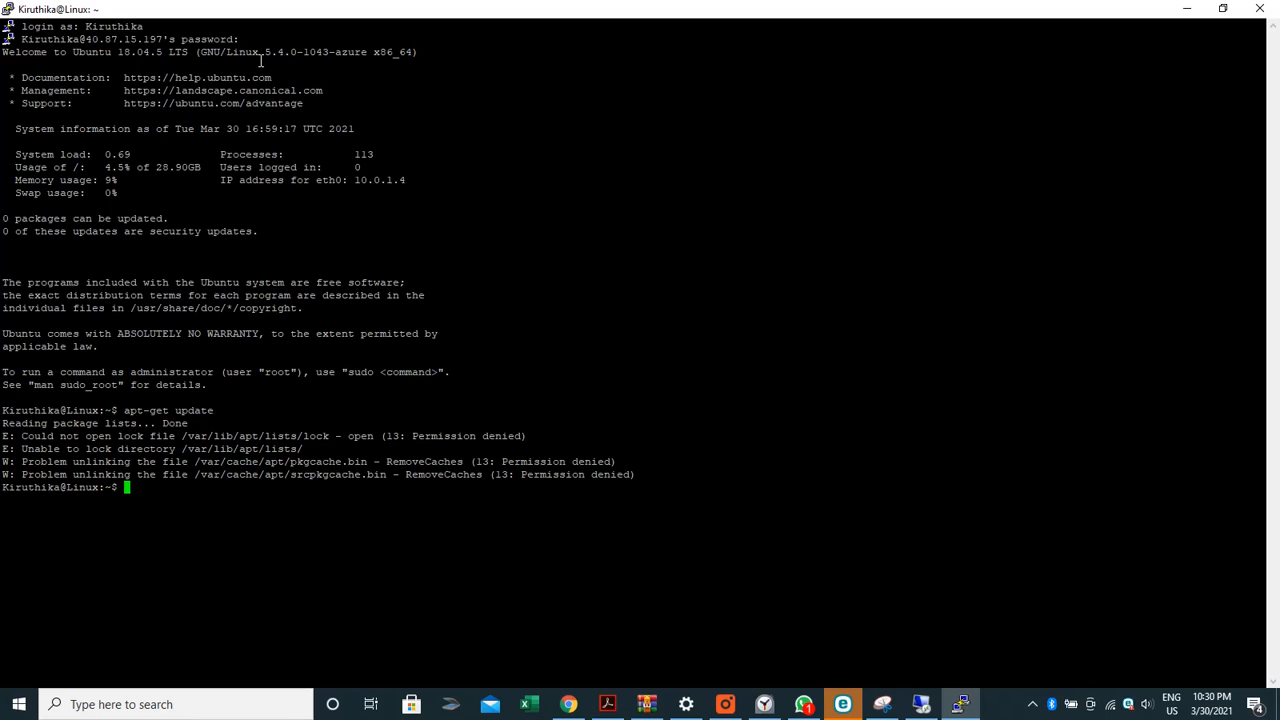
Switch to a root shell with sudo -i
text(ap)
key(BackSpace)
key(BackSpace)
text(sudo -i)
key(Return)
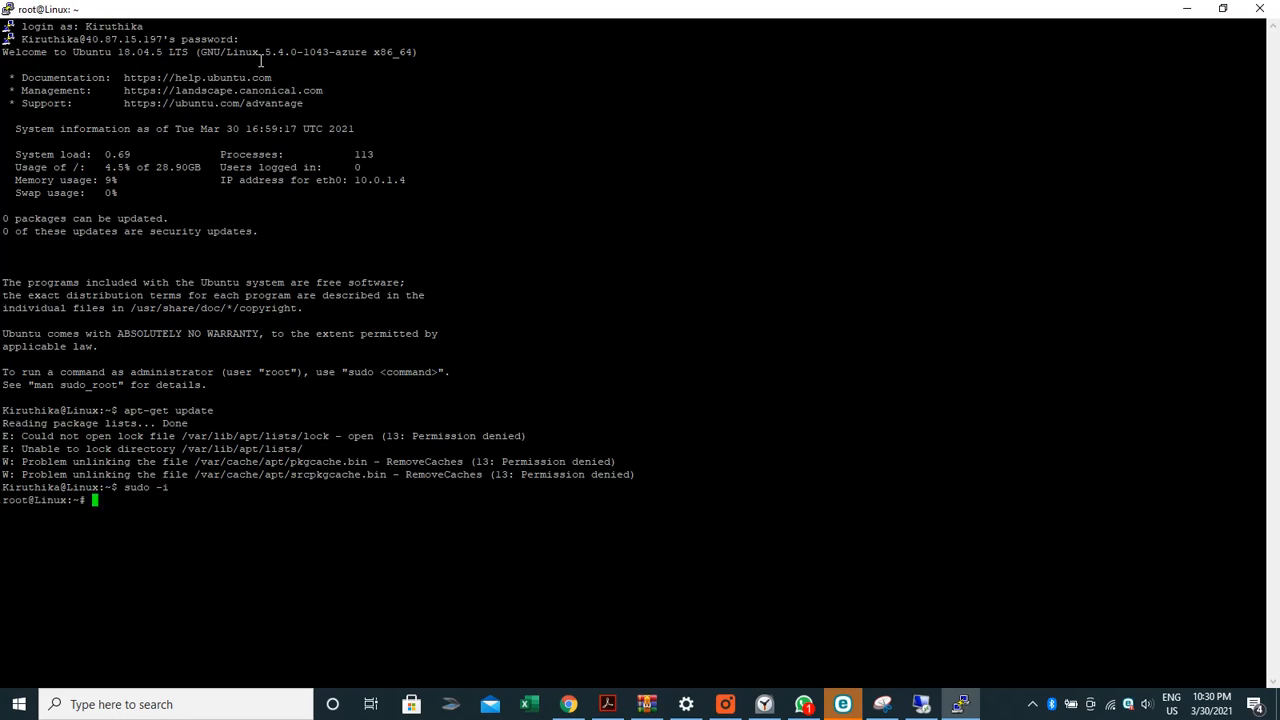
Refresh package lists as root with apt-get update -y, fetching 21.9 MB
text(apt-get update -y)
key(Return)
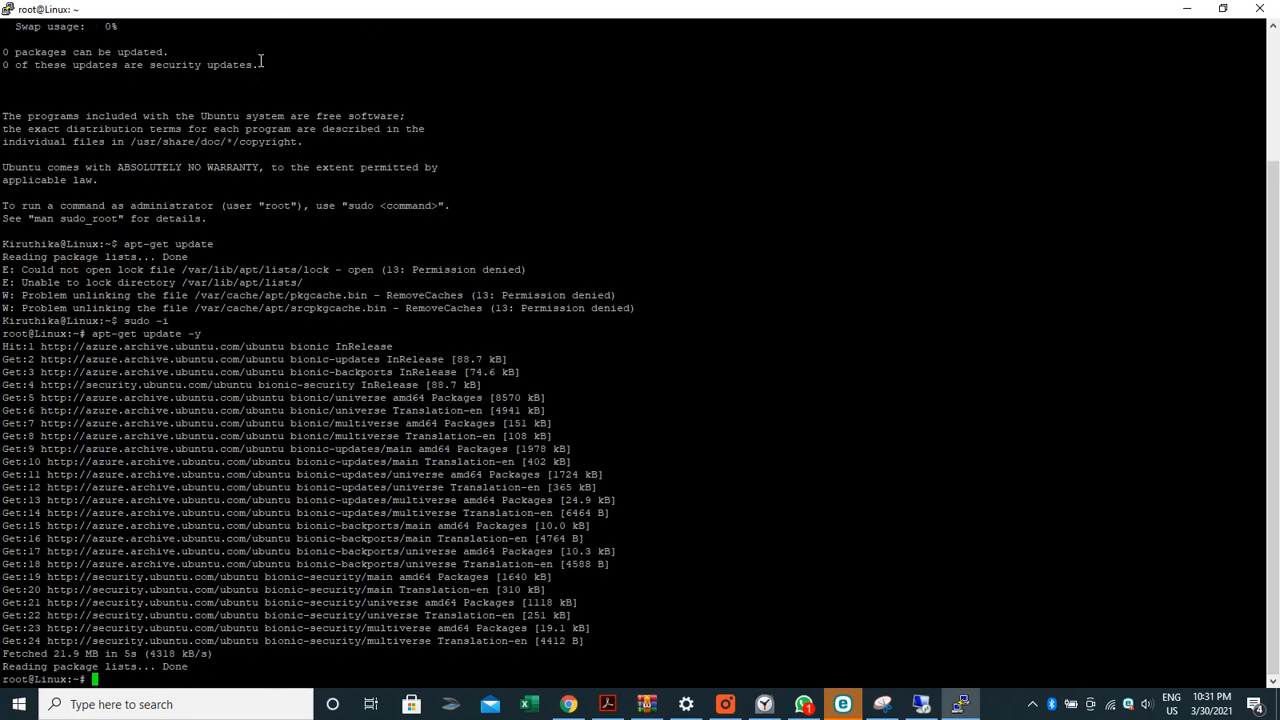
text(apt-get install)
Install Apache with apt-get install apache2 -y, then switch back to Chrome
text(apache)
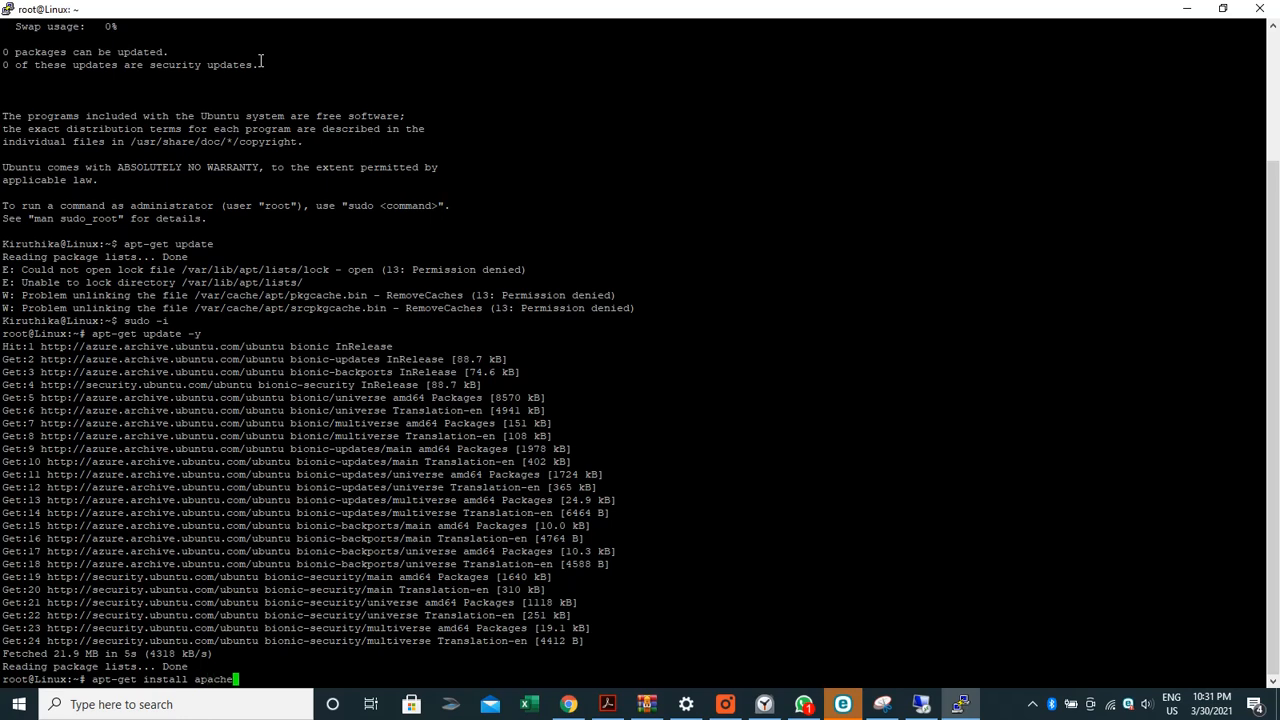
text(w)
key(BackSpace)
text(2 -y)
key(Return)
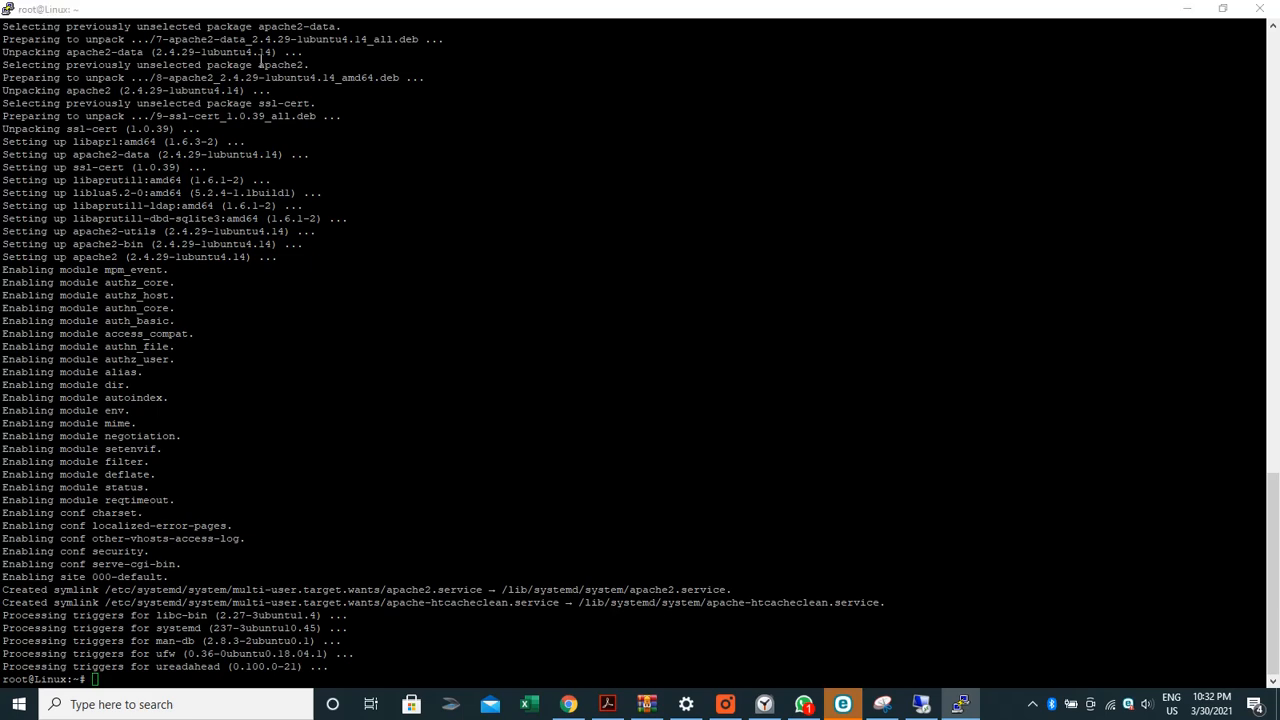
key(alt+Tab)
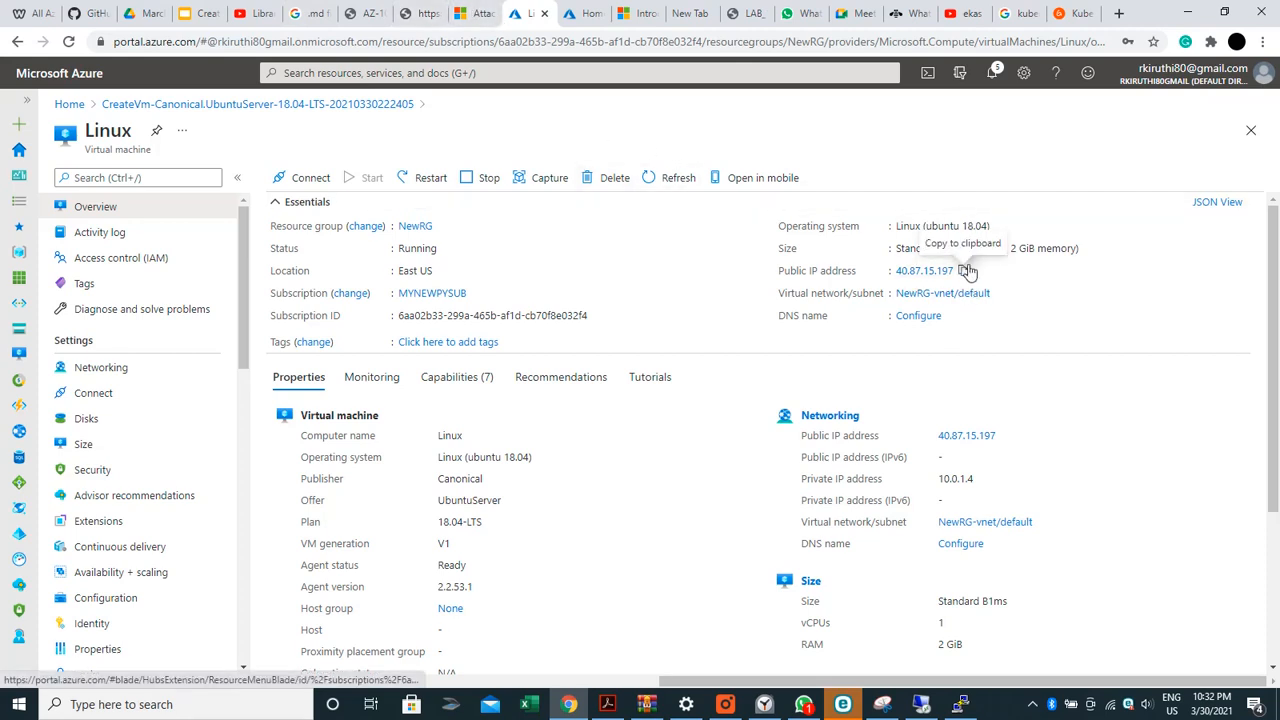
Copy the Linux VM's public IP 40.87.15.197 and load it in a new Chrome tab
click(963, 272)
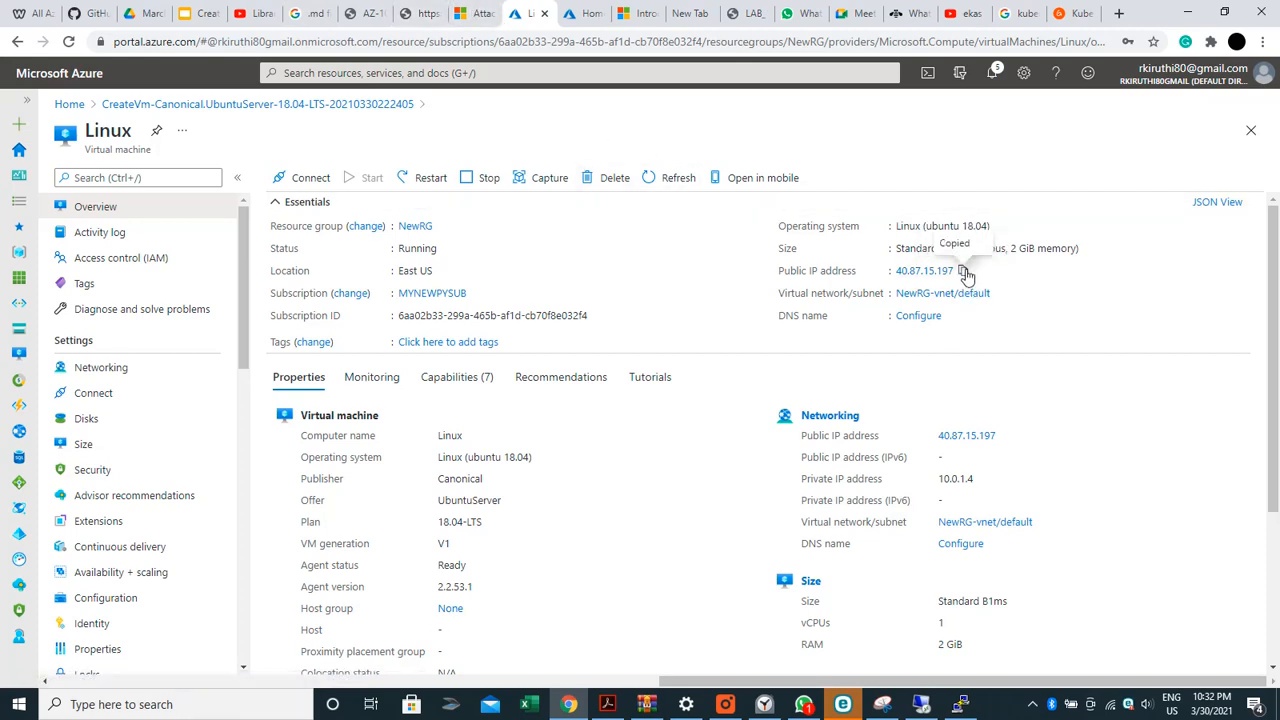
click(1117, 13)
key(ctrl+v)
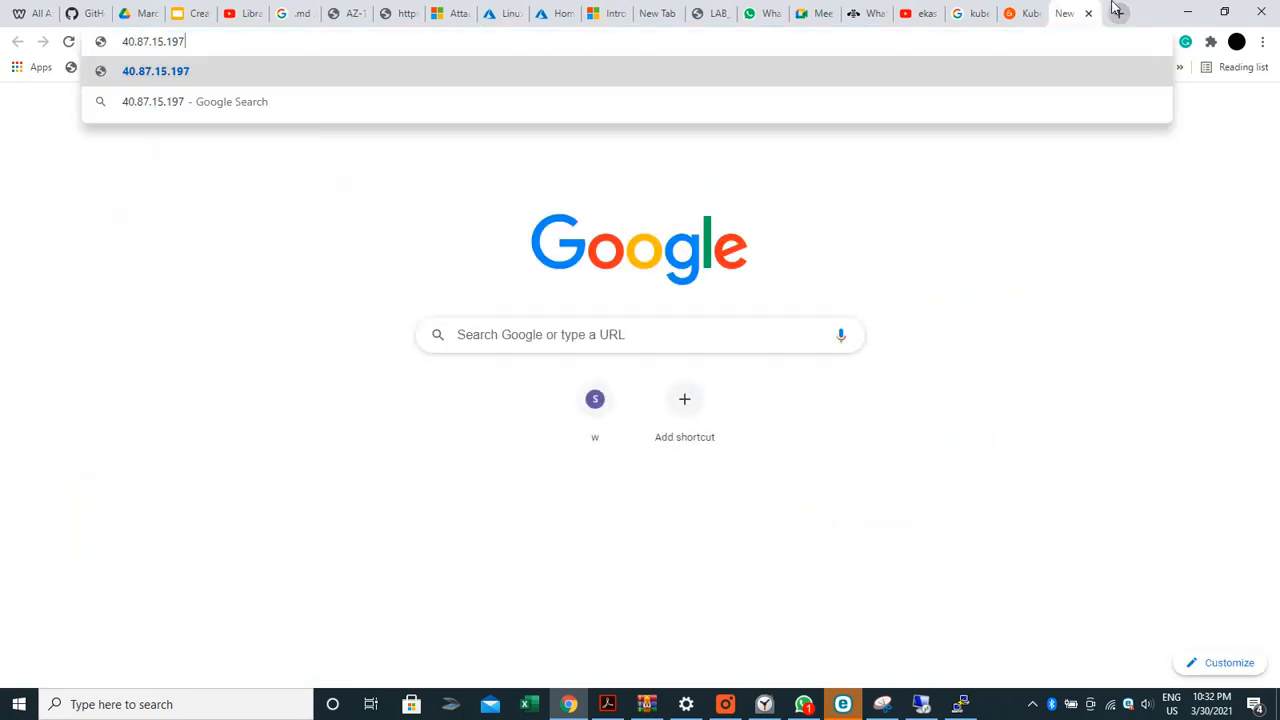
key(Return)
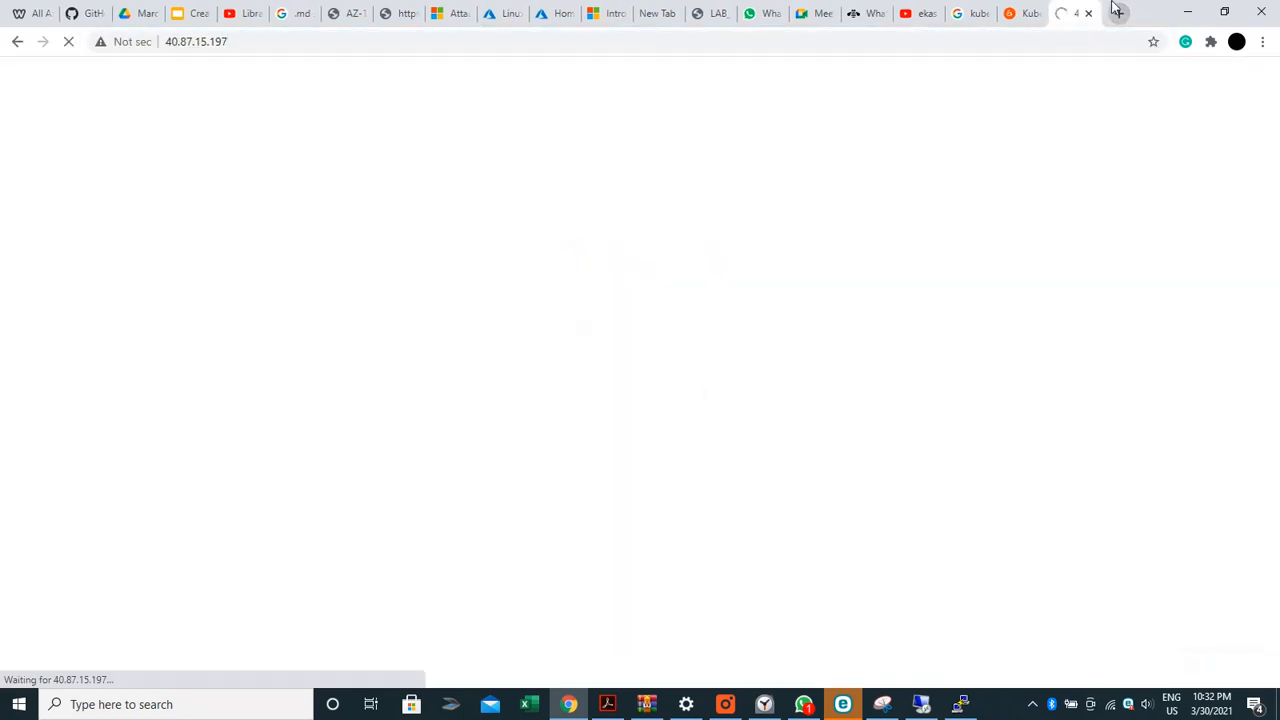